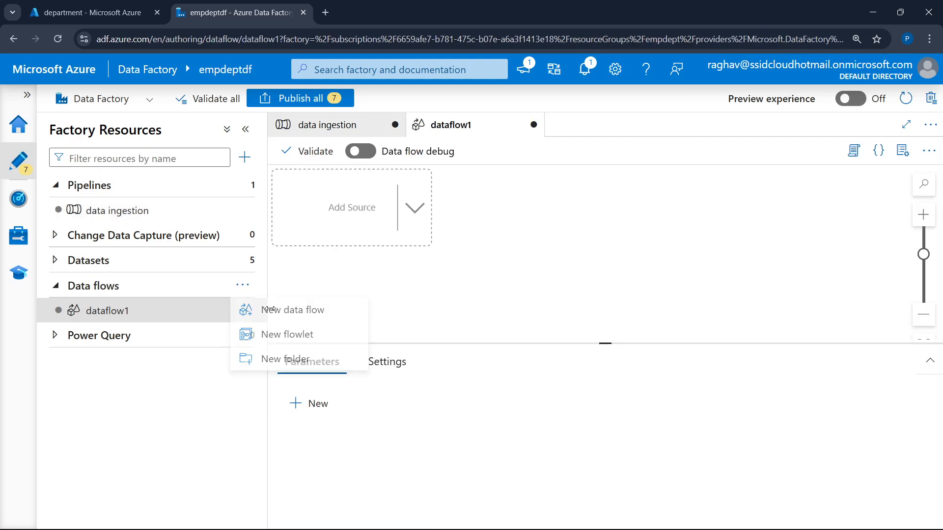
# Collapse the factory resources list and add a source to the dataflow1 canvas
pyautogui.click(244, 131)
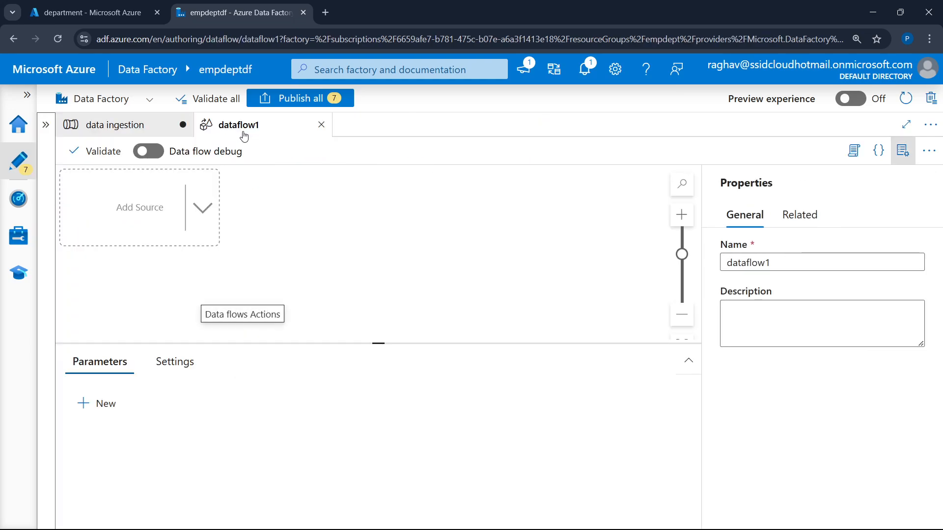
pyautogui.click(91, 12)
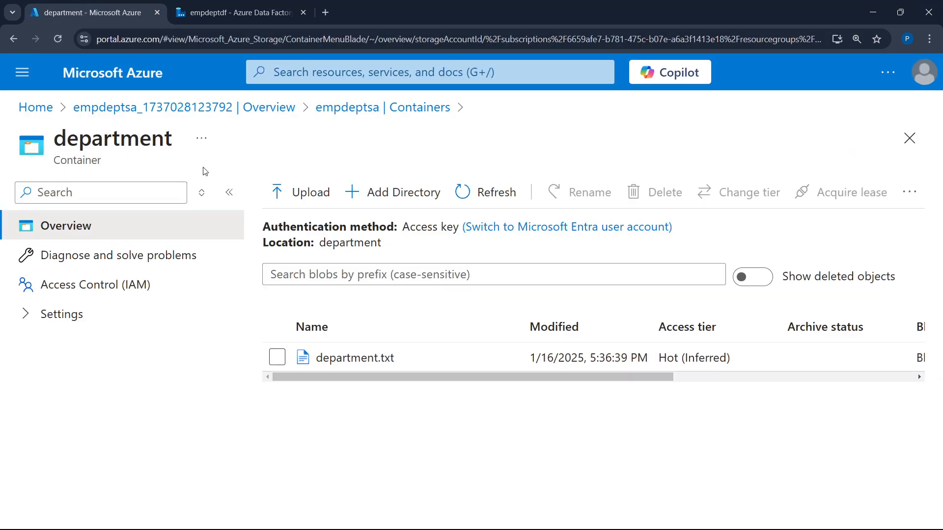
pyautogui.click(231, 11)
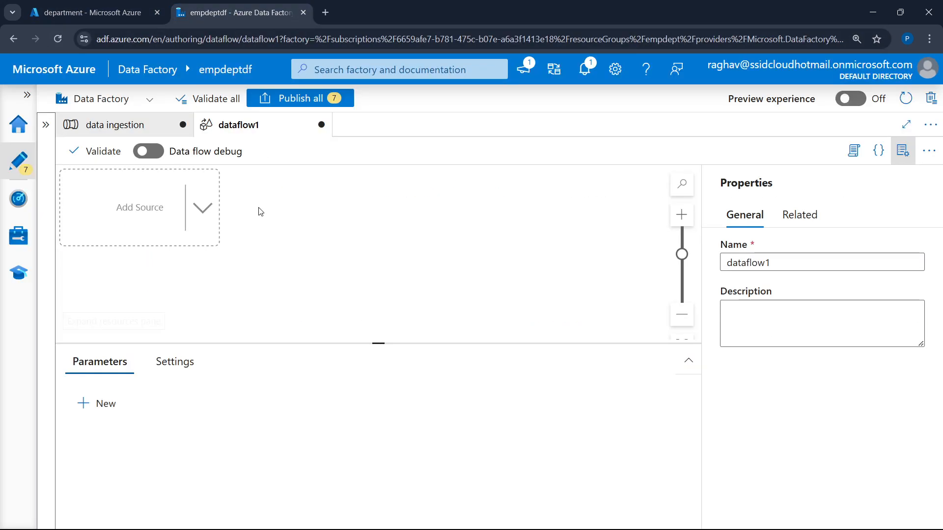
pyautogui.click(200, 215)
pyautogui.click(121, 207)
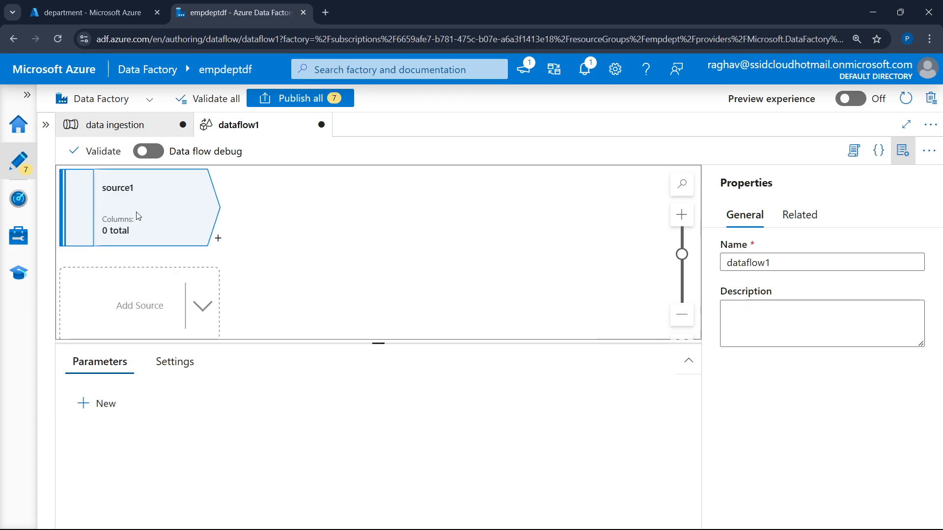
# Start a new dataset for source1 stored in Azure Data Lake Storage Gen2 with the DelimitedText format
pyautogui.click(200, 367)
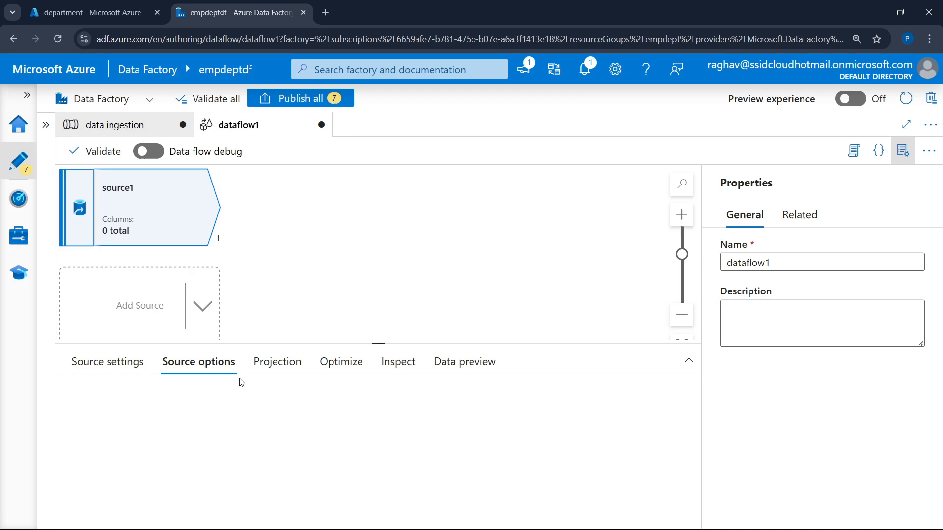
pyautogui.click(122, 362)
pyautogui.scroll(-2, 198, 390)
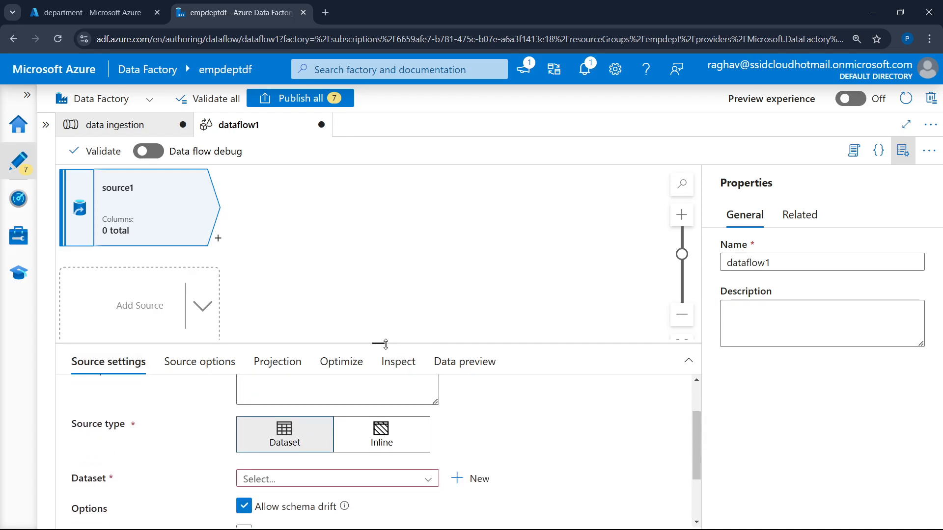
pyautogui.moveTo(378, 342); pyautogui.dragTo(379, 263)
pyautogui.click(465, 401)
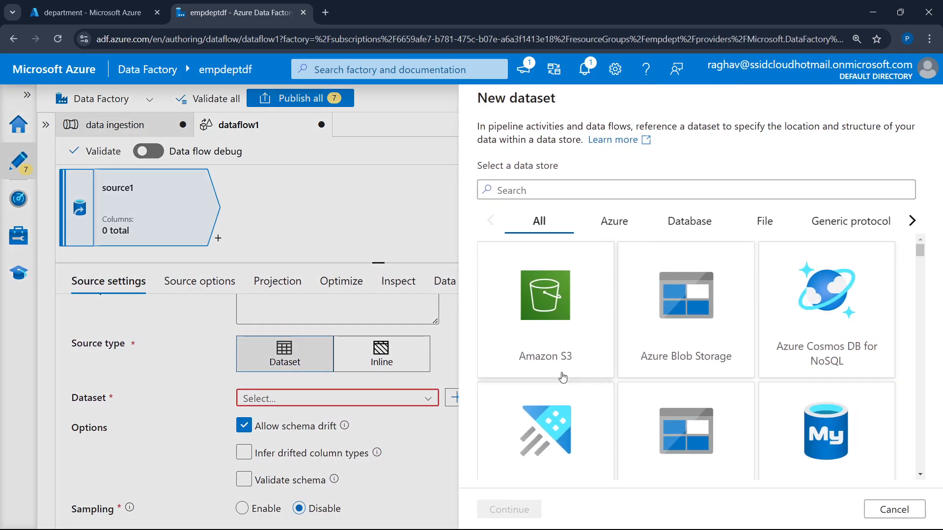
pyautogui.scroll(-3, 687, 319)
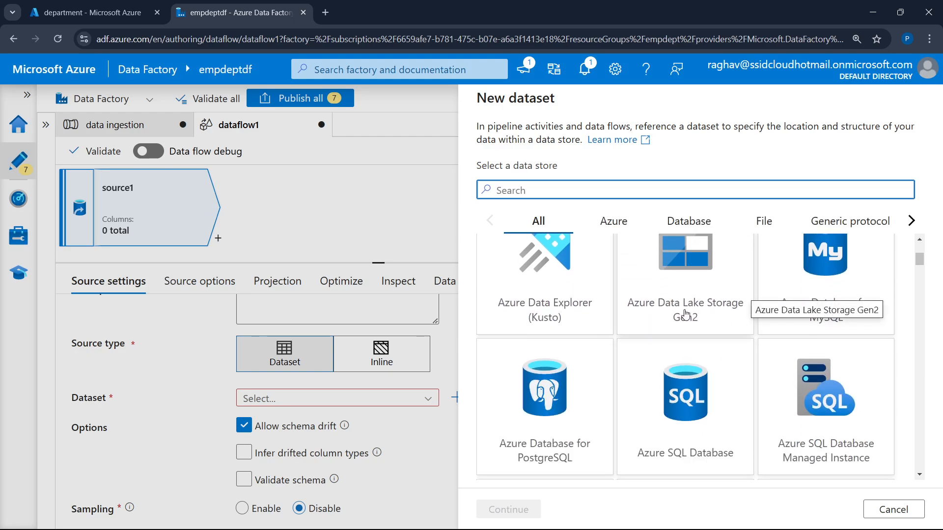
pyautogui.scroll(1, 685, 313)
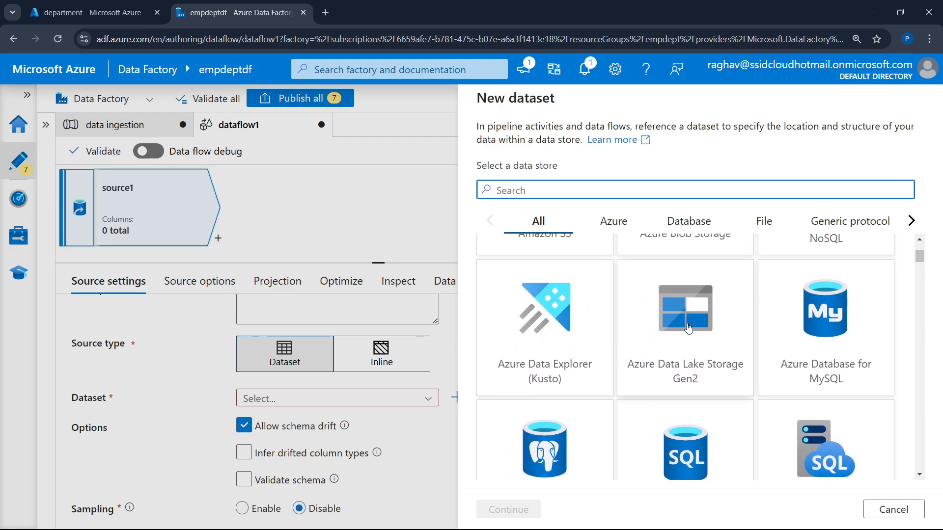
pyautogui.click(697, 371)
pyautogui.click(511, 511)
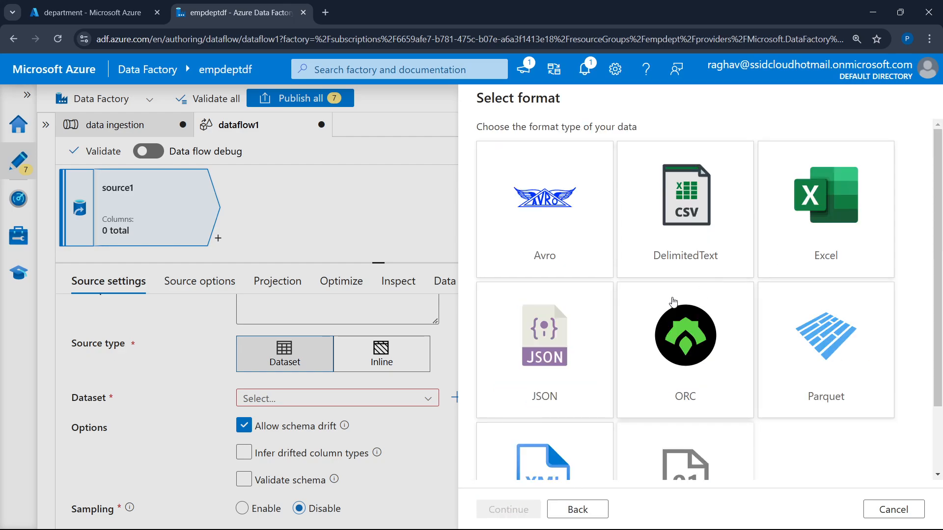
pyautogui.click(686, 207)
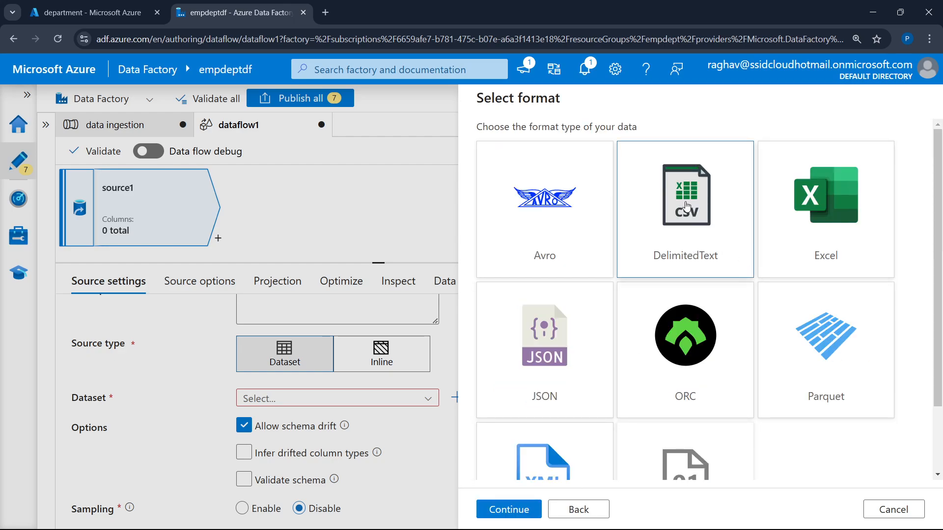
pyautogui.scroll(-2, 621, 375)
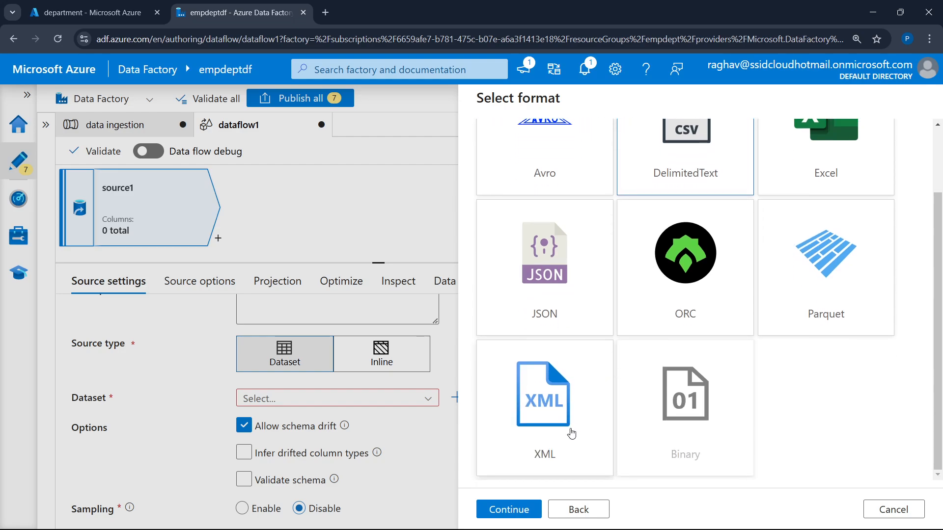
pyautogui.click(494, 518)
# Create the dataset with linked service raw_data and the file employee.txt from the employee folder
pyautogui.click(622, 193)
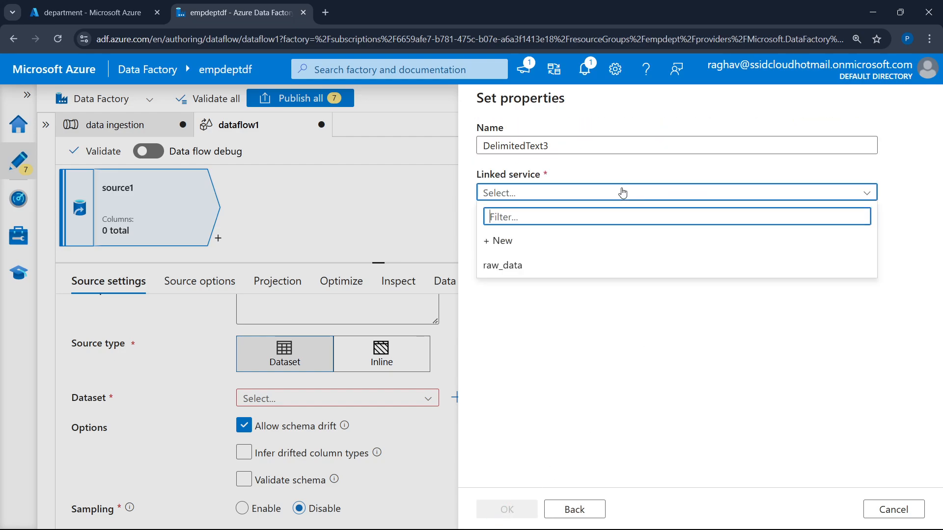
pyautogui.click(536, 265)
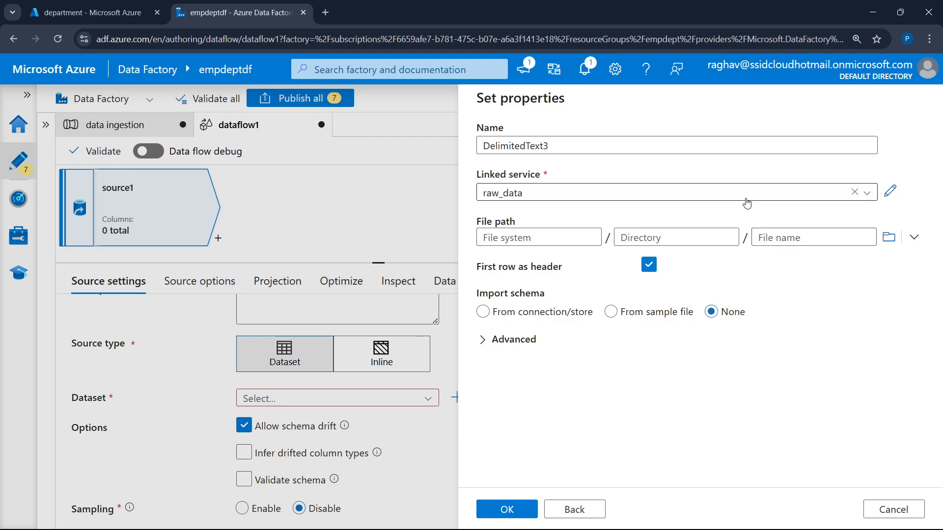
pyautogui.click(887, 238)
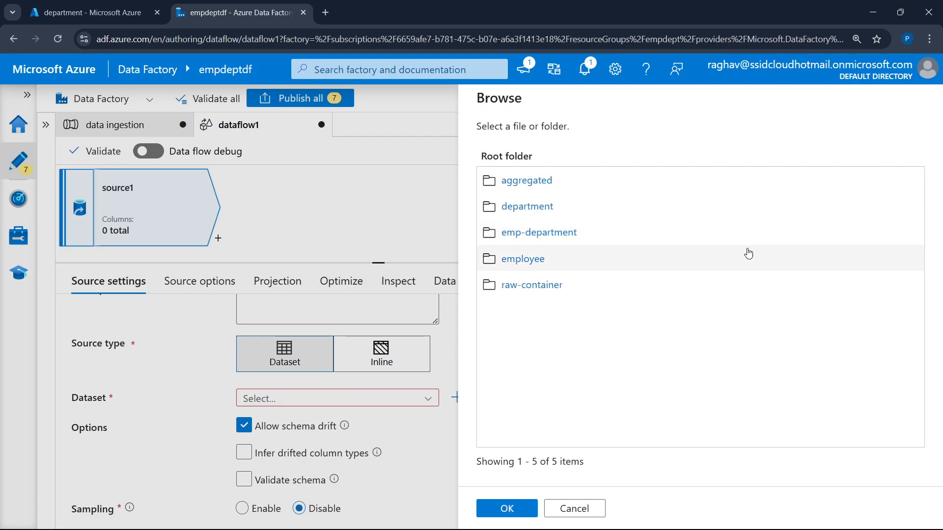
pyautogui.click(532, 260)
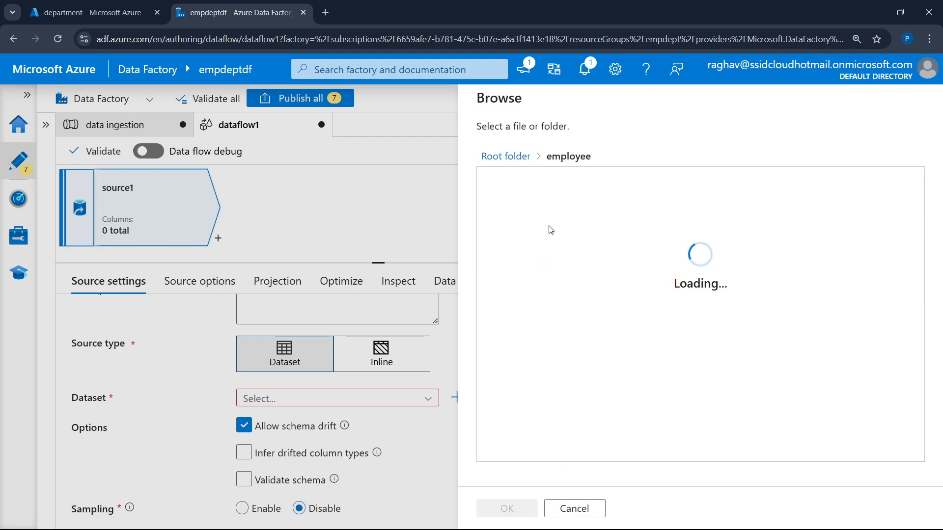
pyautogui.click(545, 197)
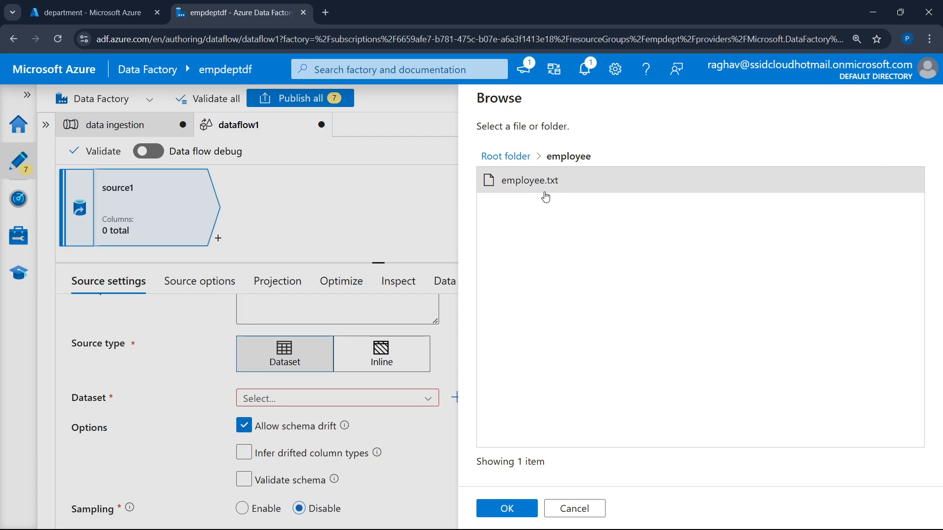
pyautogui.click(506, 510)
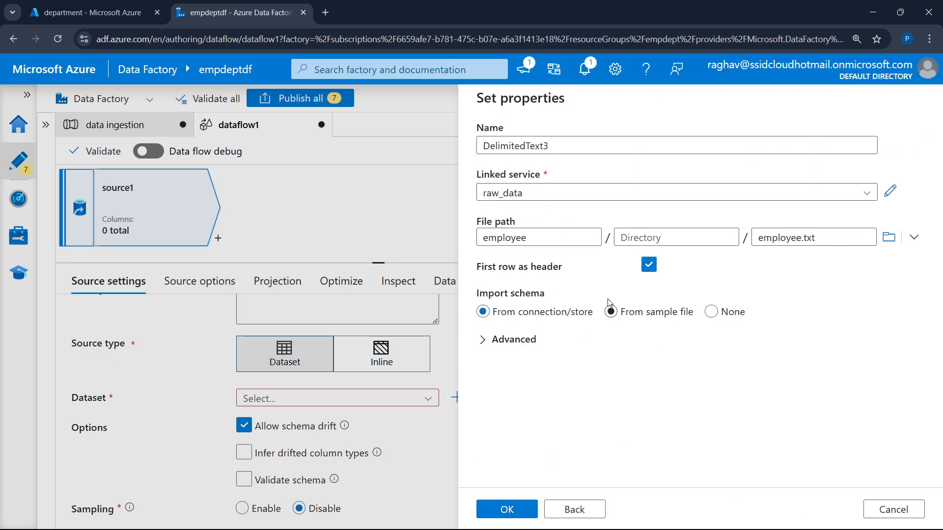
pyautogui.click(508, 509)
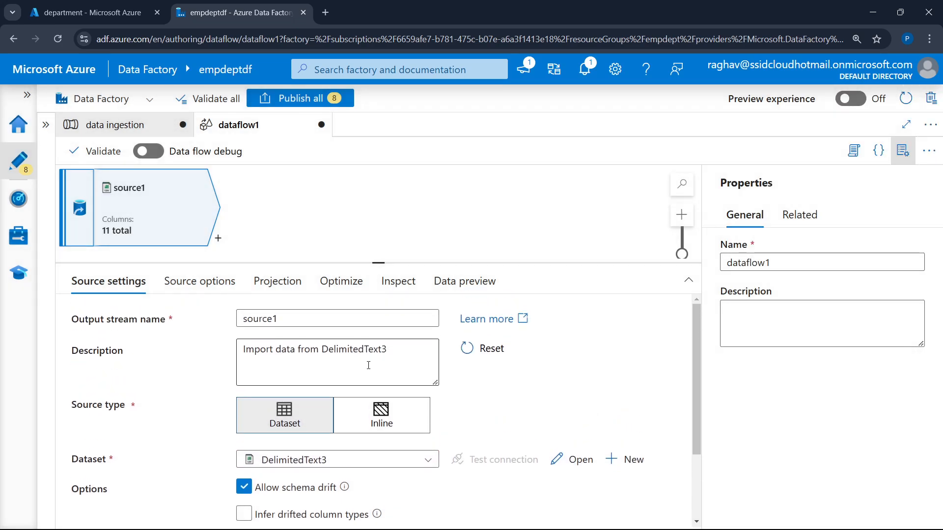
# Change the source's output stream name to "employee source"
pyautogui.click(294, 317)
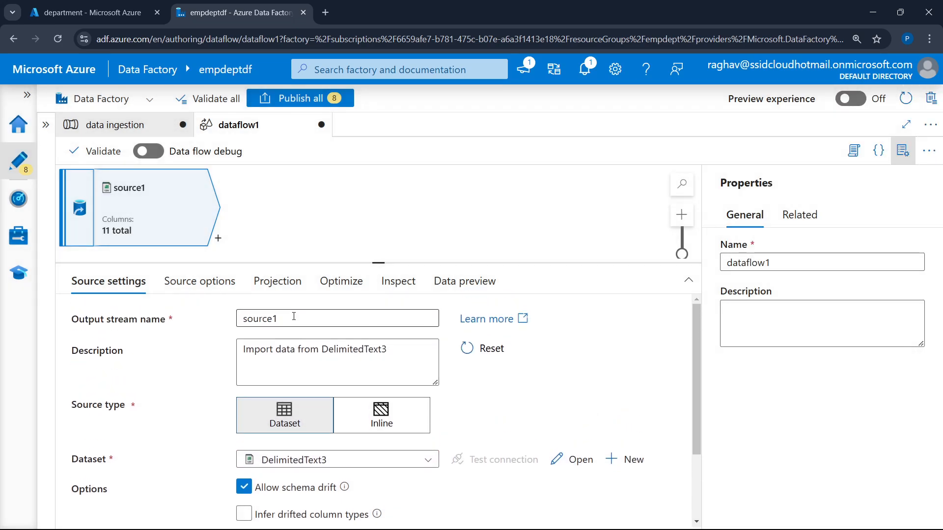
pyautogui.press('BackSpace')
pyautogui.press('BackSpace')
pyautogui.press('BackSpace')
pyautogui.press('BackSpace')
pyautogui.press('BackSpace')
pyautogui.press('BackSpace')
pyautogui.press('BackSpace')
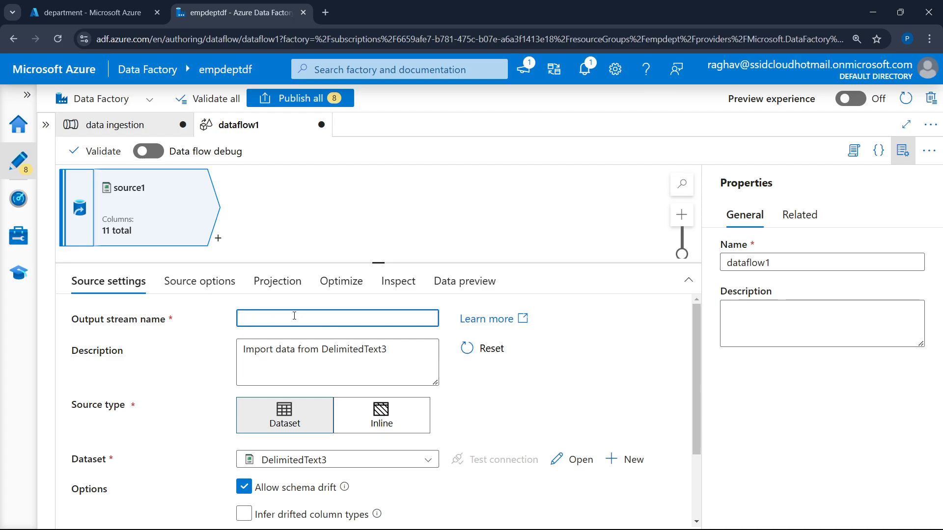
pyautogui.write('employee source')
pyautogui.scroll(-3, 371, 323)
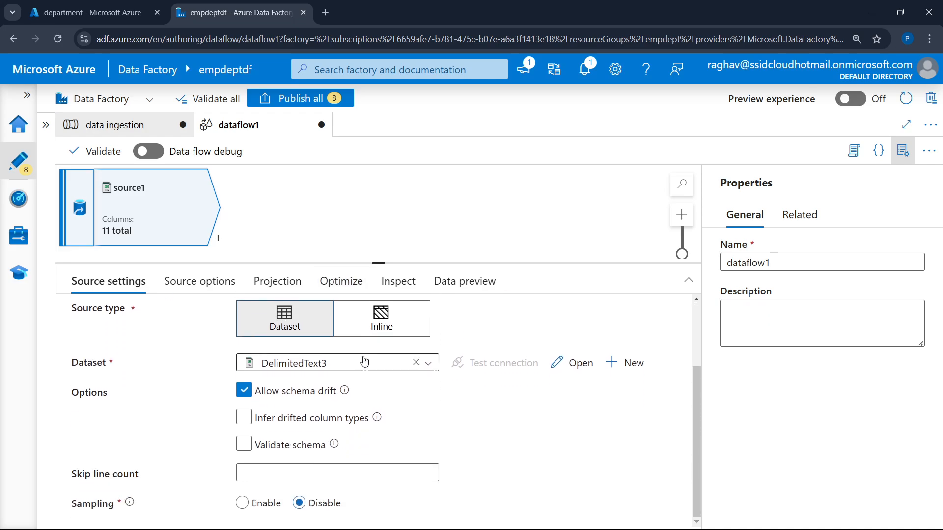
pyautogui.scroll(3, 362, 361)
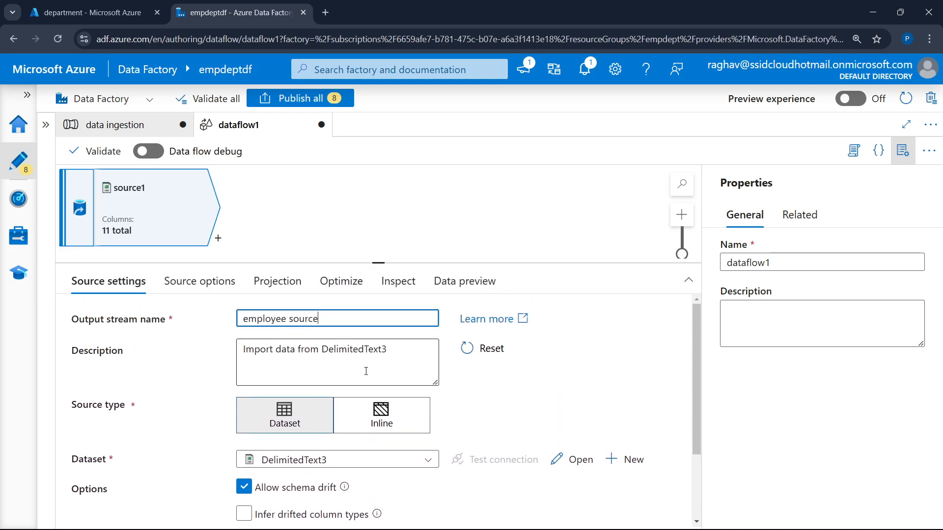
# Turn on data flow debug with AutoResolveIntegrationRuntime and 1 hour to live, and correct the output stream name to employeesource
pyautogui.click(154, 153)
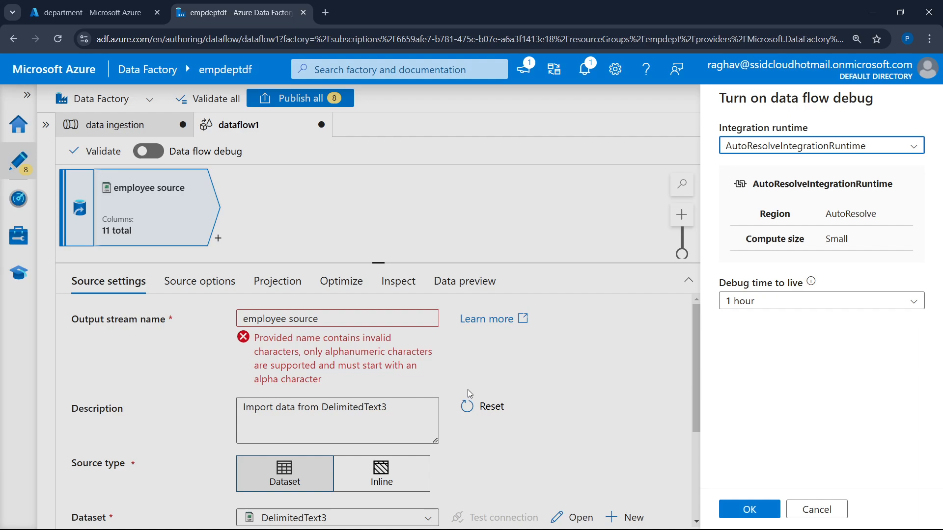
pyautogui.click(748, 508)
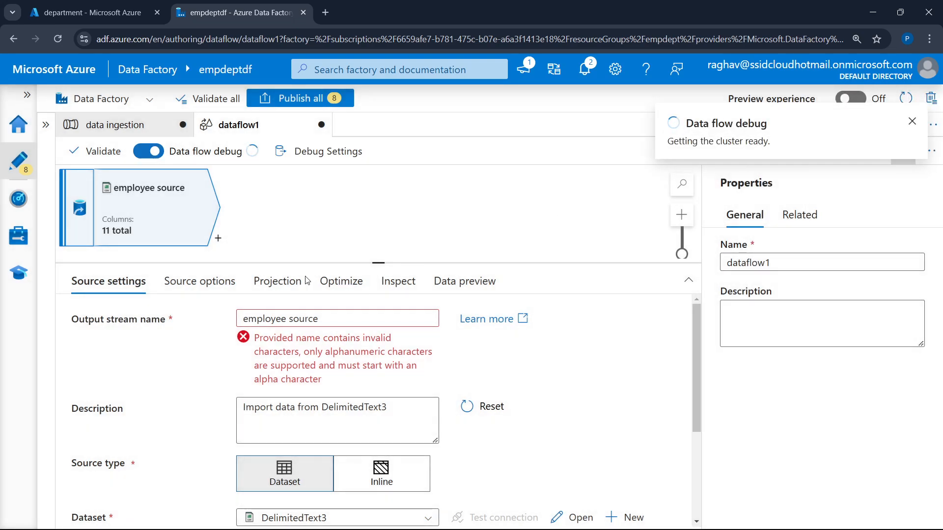
pyautogui.click(293, 319)
pyautogui.press('BackSpace')
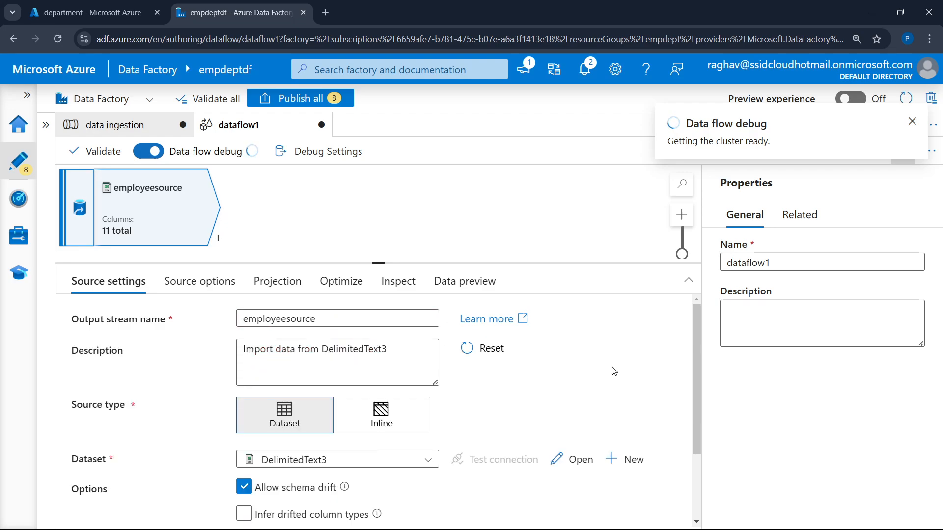
# In the employeesource projection, hide the data flow properties and set the EMPLOYEE_ID column type to integer
pyautogui.click(344, 287)
pyautogui.click(276, 281)
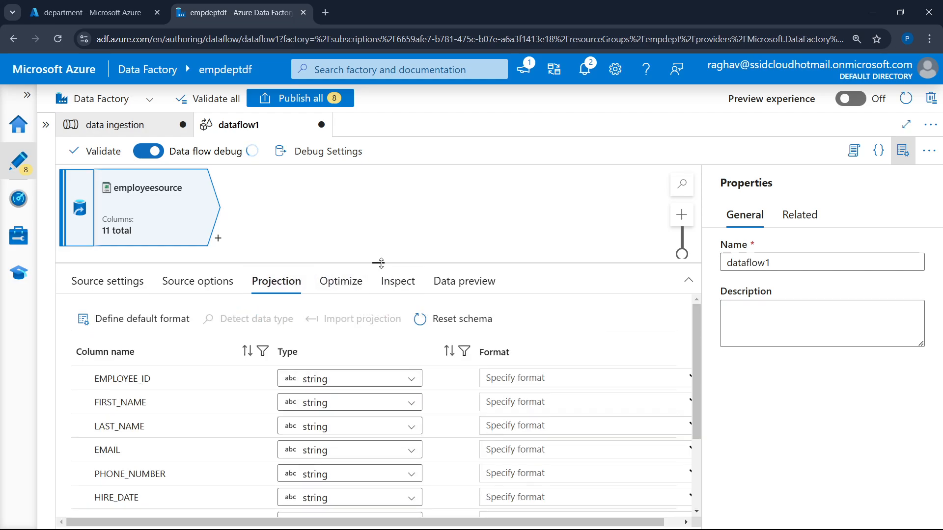
pyautogui.moveTo(378, 263); pyautogui.dragTo(376, 231)
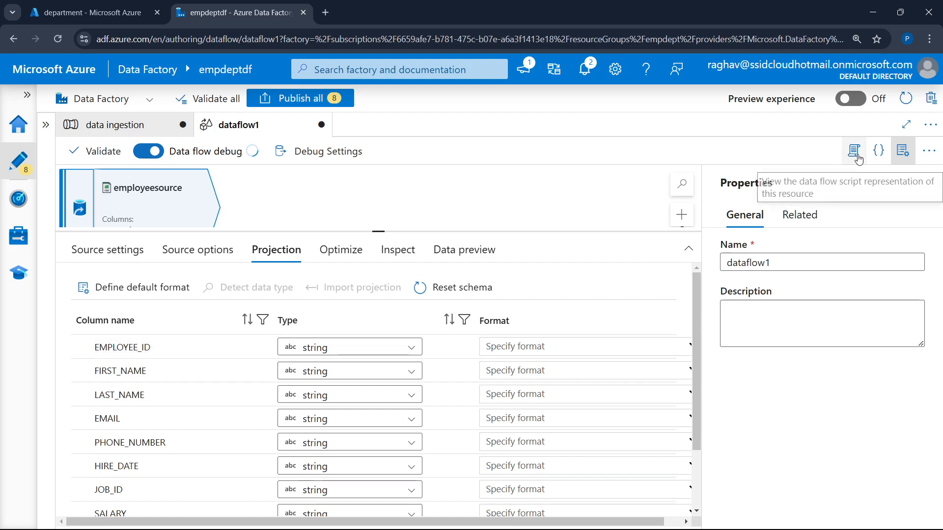
pyautogui.click(897, 153)
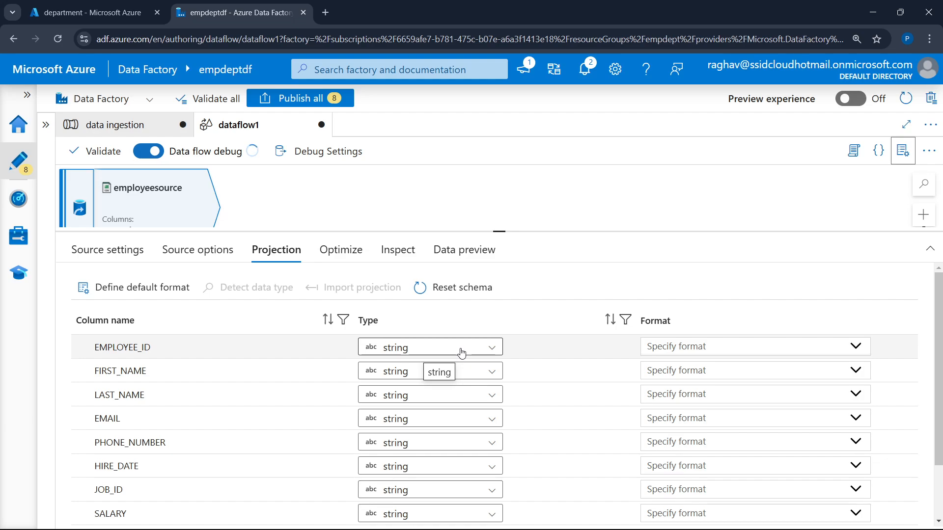
pyautogui.click(415, 354)
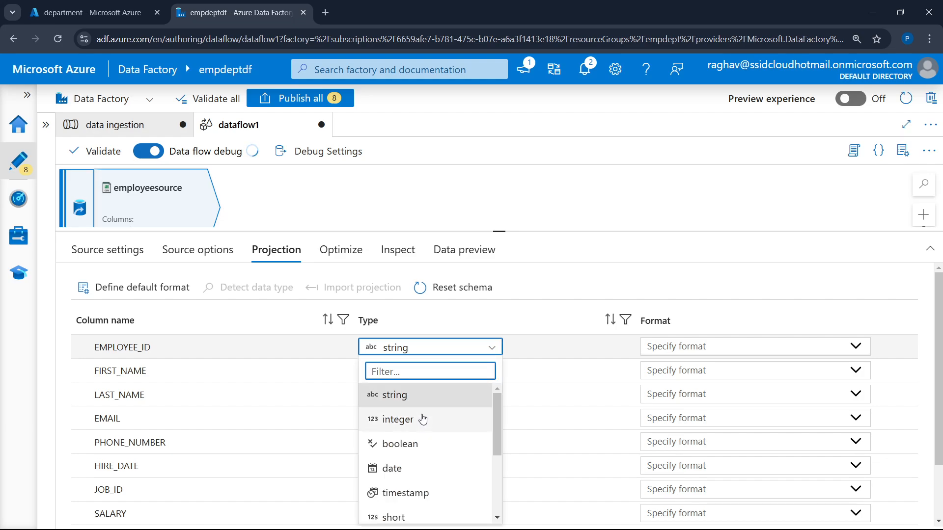
pyautogui.click(413, 428)
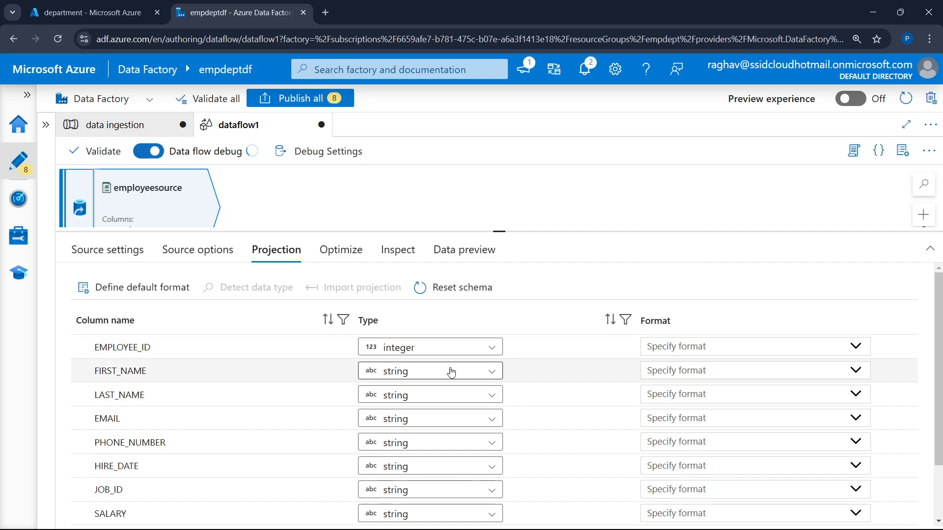
# Set the PHONE_NUMBER column type to integer in the employeesource projection
pyautogui.click(415, 443)
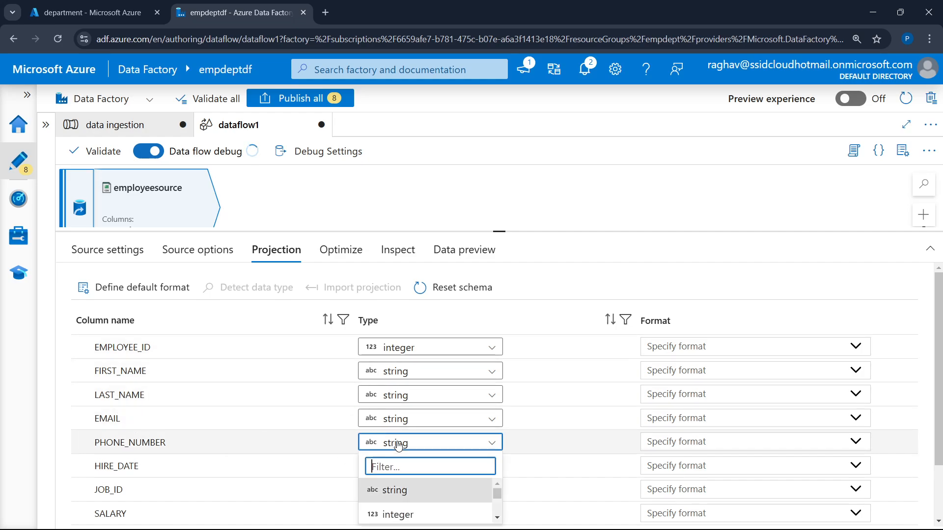
pyautogui.scroll(-1, 411, 473)
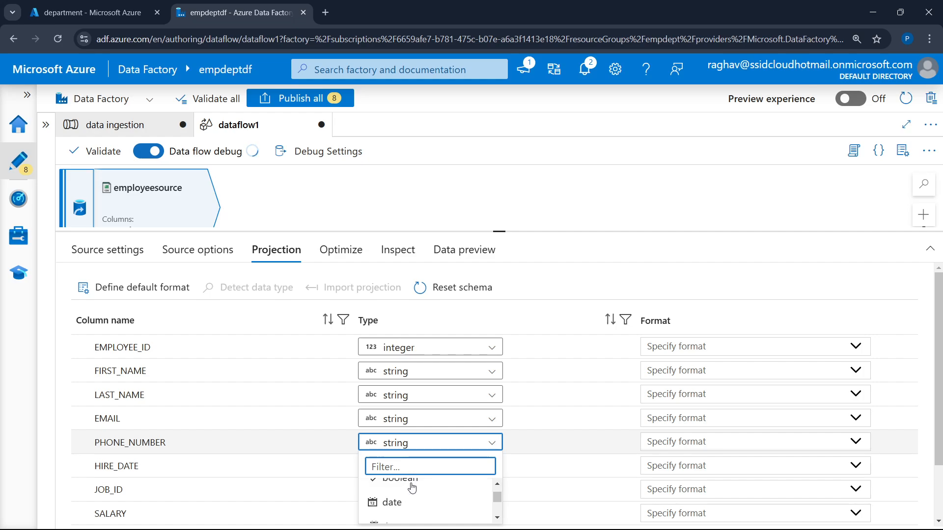
pyautogui.scroll(1, 412, 487)
pyautogui.click(413, 511)
pyautogui.scroll(-1, 565, 358)
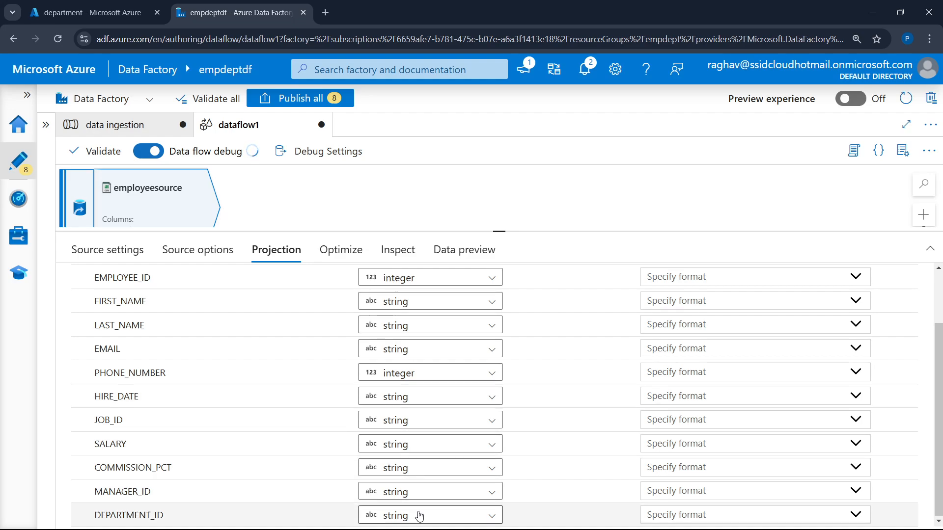
pyautogui.scroll(3, 415, 471)
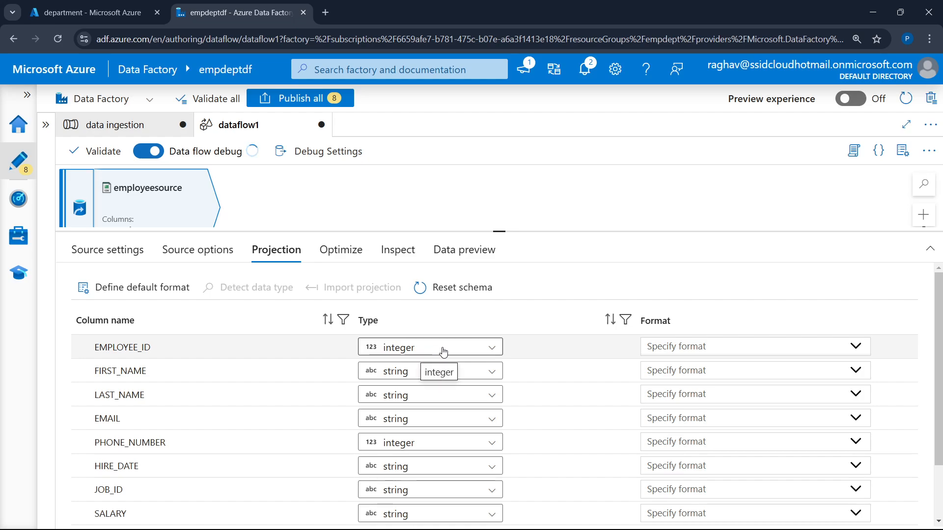
# Set the DEPARTMENT_ID column type to integer in the employeesource projection and review the other column types
pyautogui.scroll(-3, 443, 351)
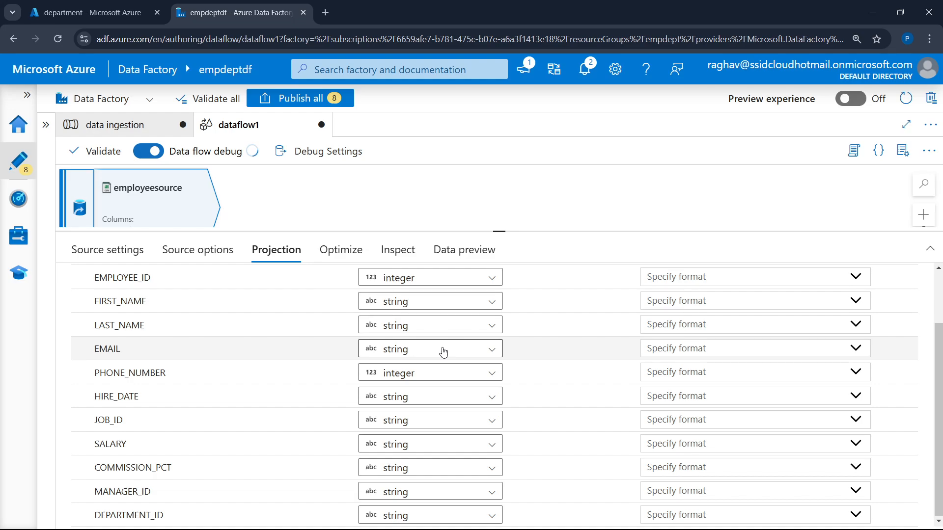
pyautogui.click(423, 518)
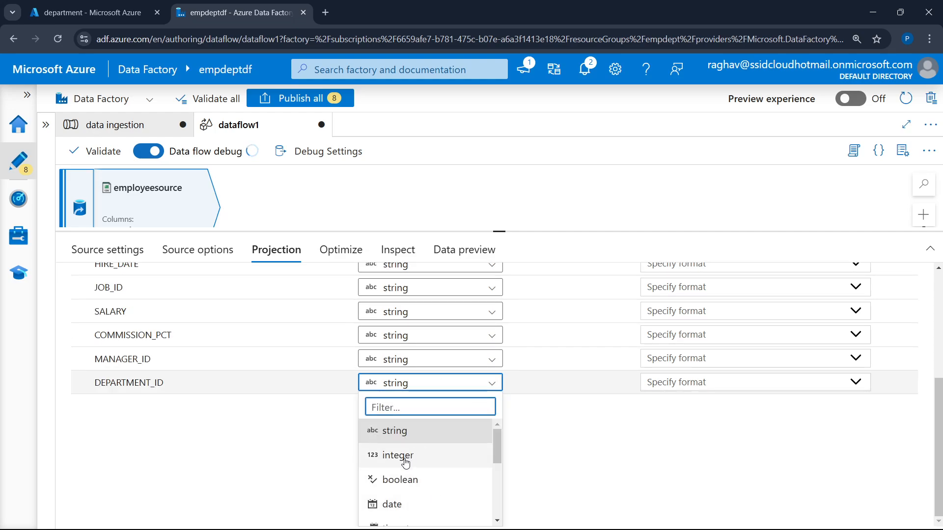
pyautogui.click(378, 452)
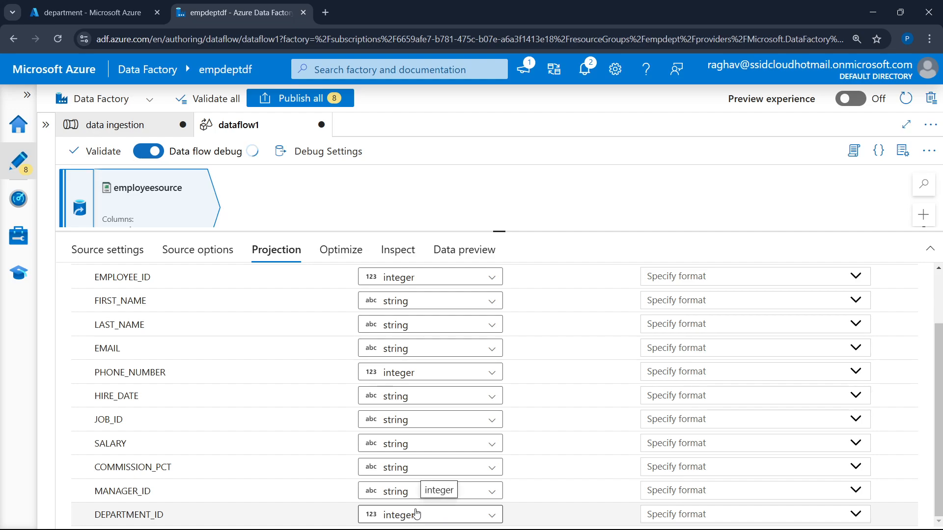
pyautogui.scroll(2, 441, 337)
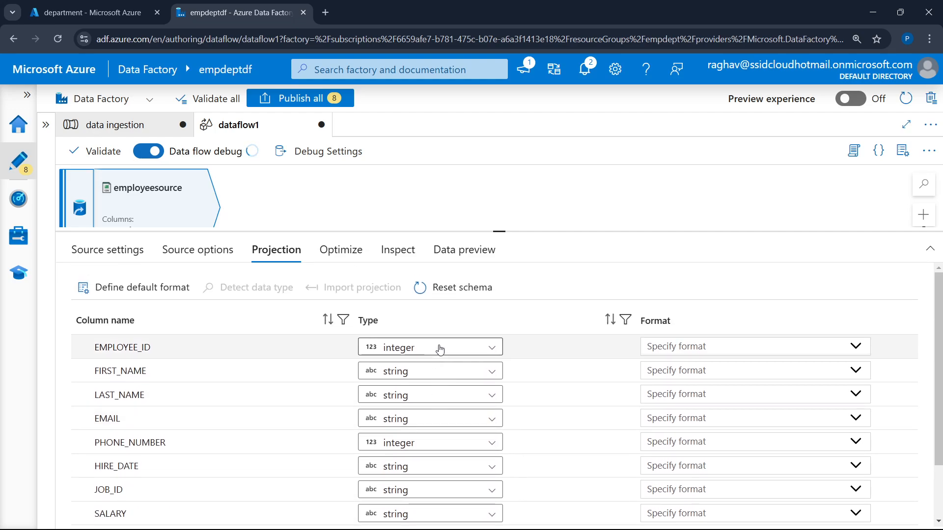
pyautogui.scroll(-2, 432, 452)
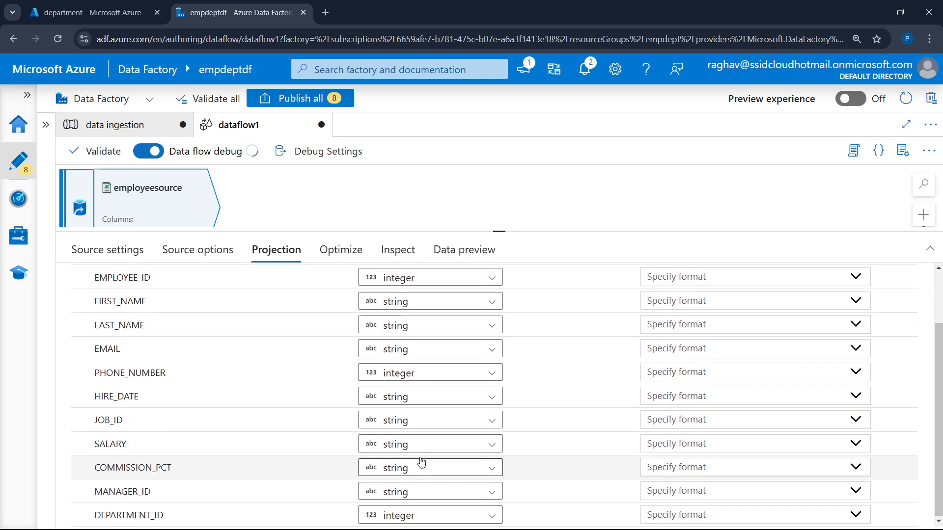
pyautogui.scroll(2, 420, 444)
# Fetch the data preview for employeesource, giving the preview area more height
pyautogui.click(108, 250)
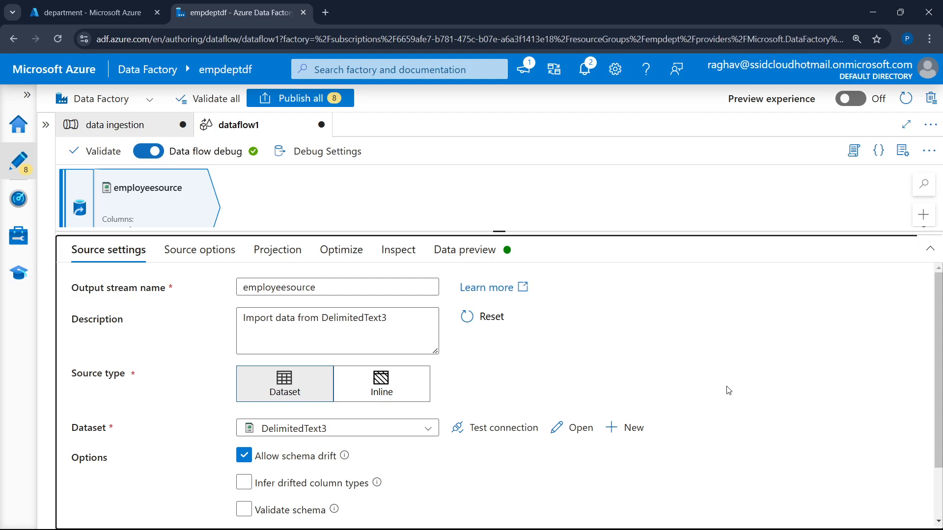
pyautogui.click(464, 249)
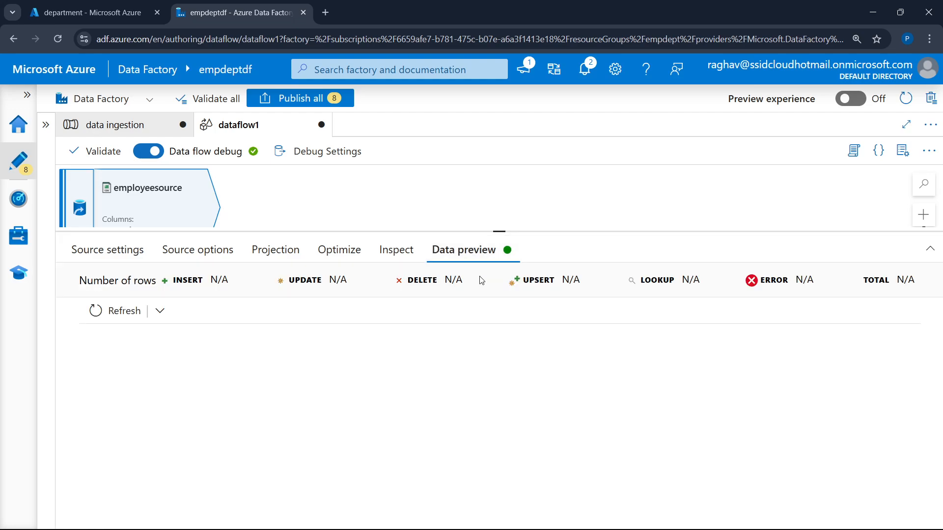
pyautogui.click(124, 311)
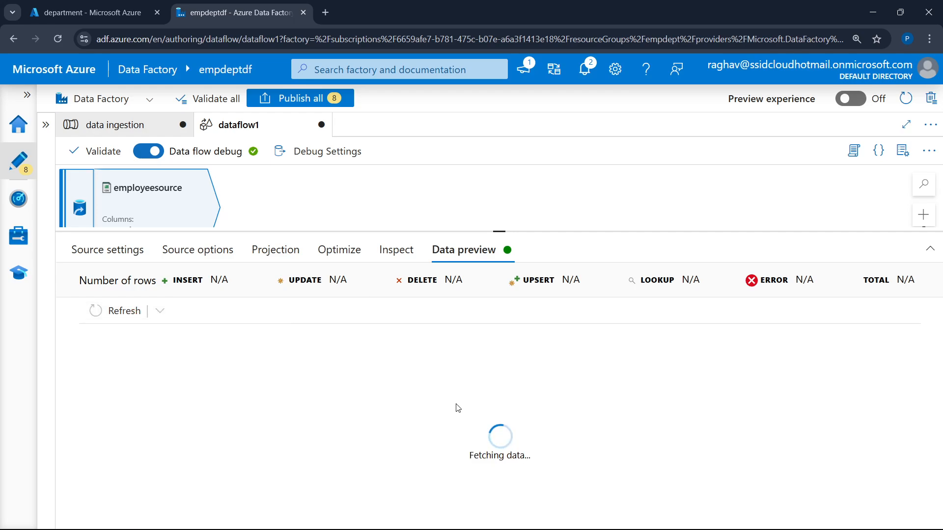
pyautogui.moveTo(499, 231); pyautogui.dragTo(505, 203)
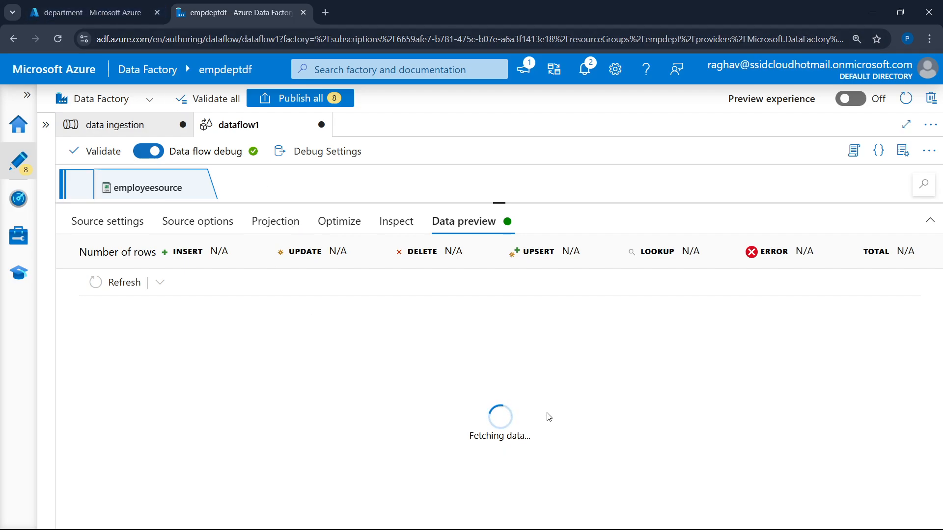
pyautogui.moveTo(463, 437); pyautogui.dragTo(562, 440)
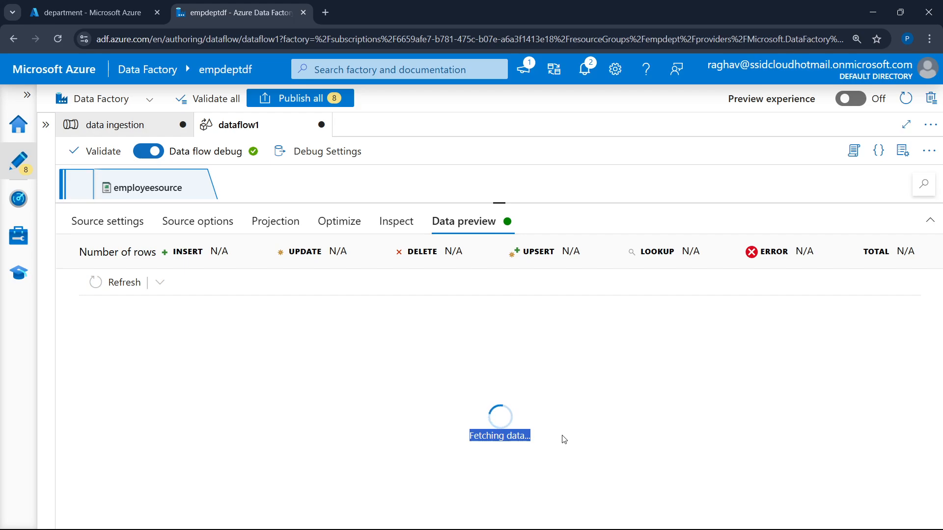
pyautogui.click(541, 292)
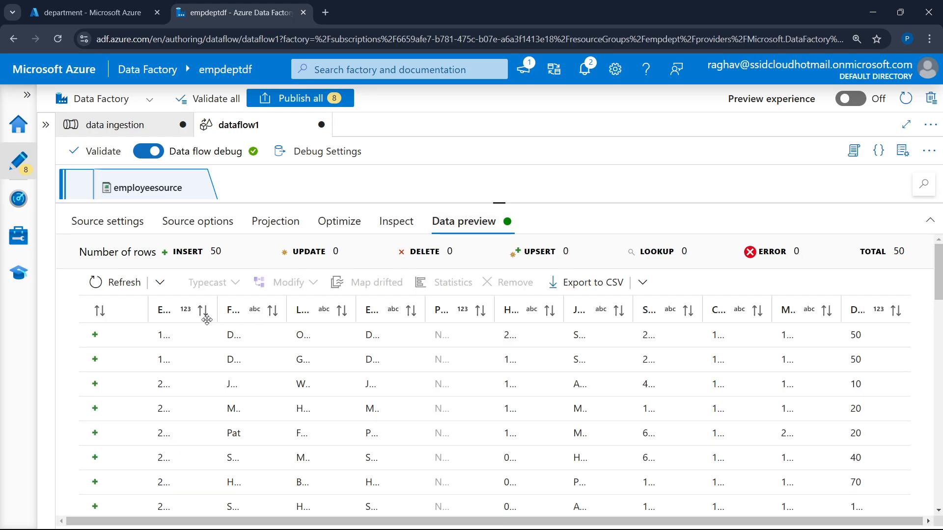
# Examine the previewed employee rows with all column names and values readable, and restore the enlarged page view
pyautogui.moveTo(217, 315); pyautogui.dragTo(280, 314)
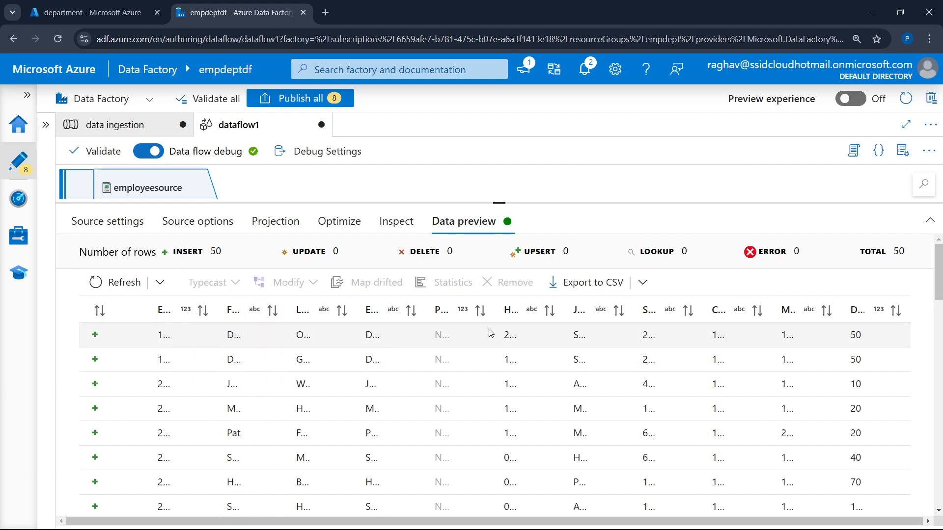
pyautogui.hotkey('ctrl', '-')
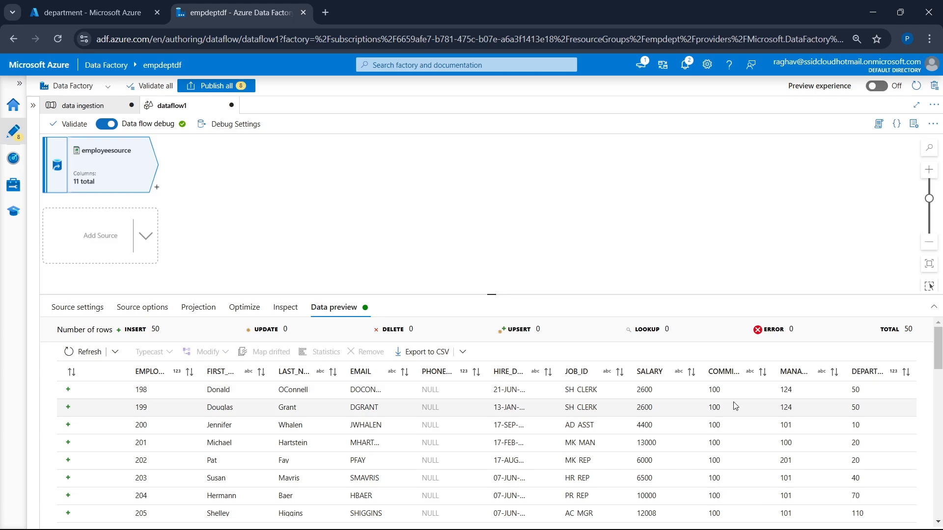
pyautogui.hotkey('ctrl', '+')
pyautogui.hotkey('ctrl', '+')
pyautogui.hotkey('ctrl', '+')
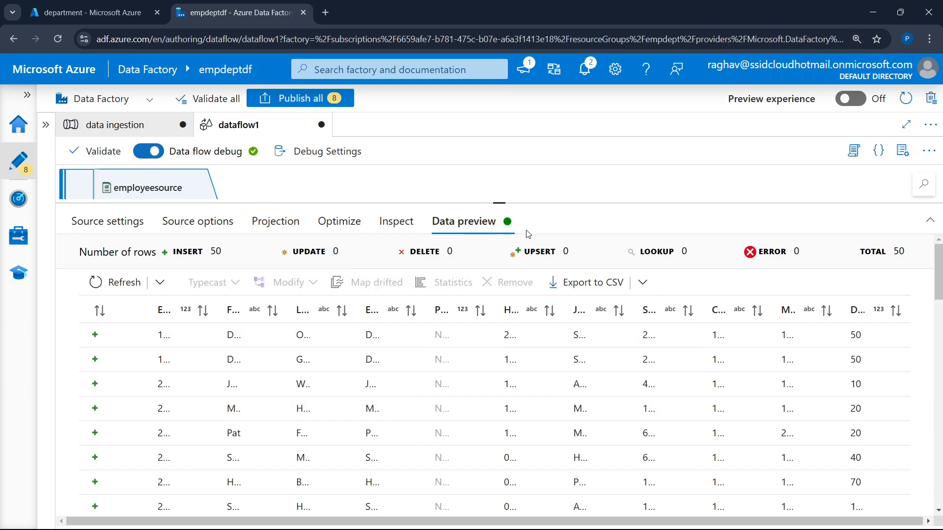
# Add a second source to the data flow and name its output stream "deplartmentsource"
pyautogui.moveTo(509, 198); pyautogui.dragTo(452, 406)
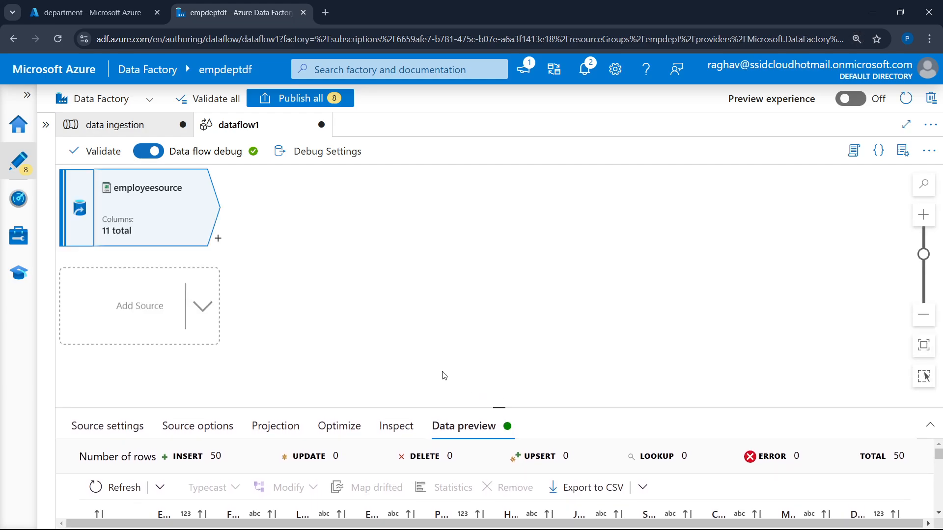
pyautogui.click(138, 306)
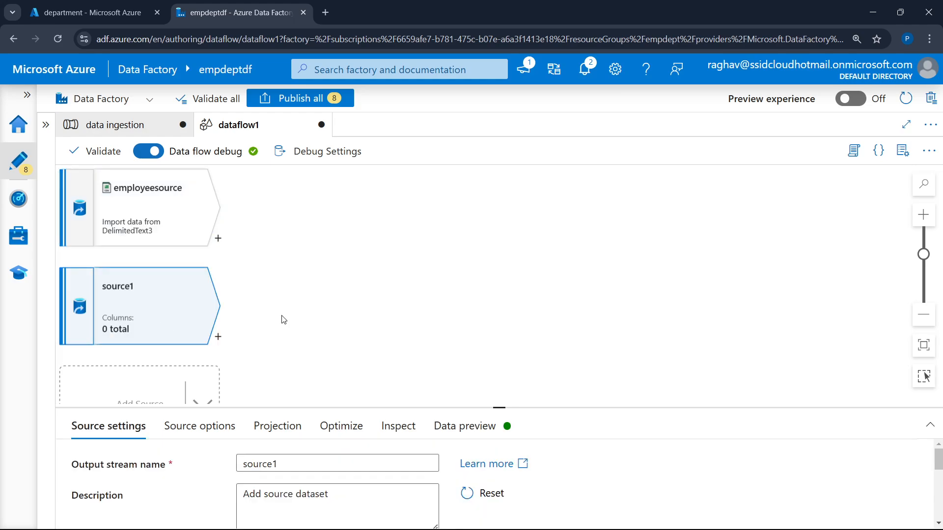
pyautogui.moveTo(499, 406); pyautogui.dragTo(499, 298)
pyautogui.click(340, 352)
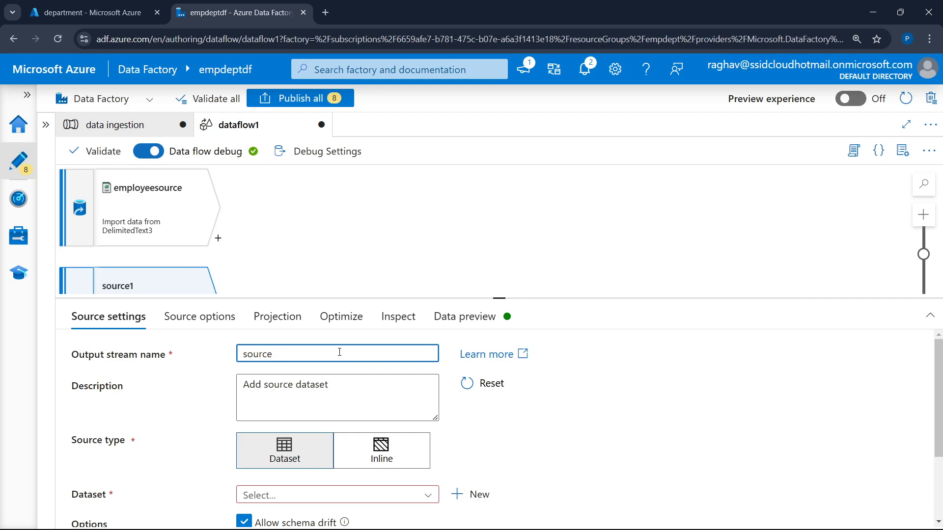
pyautogui.write('deplartment')
# Start a new dataset for the department source using Azure Data Lake Storage Gen2 and the DelimitedText format
pyautogui.click(478, 494)
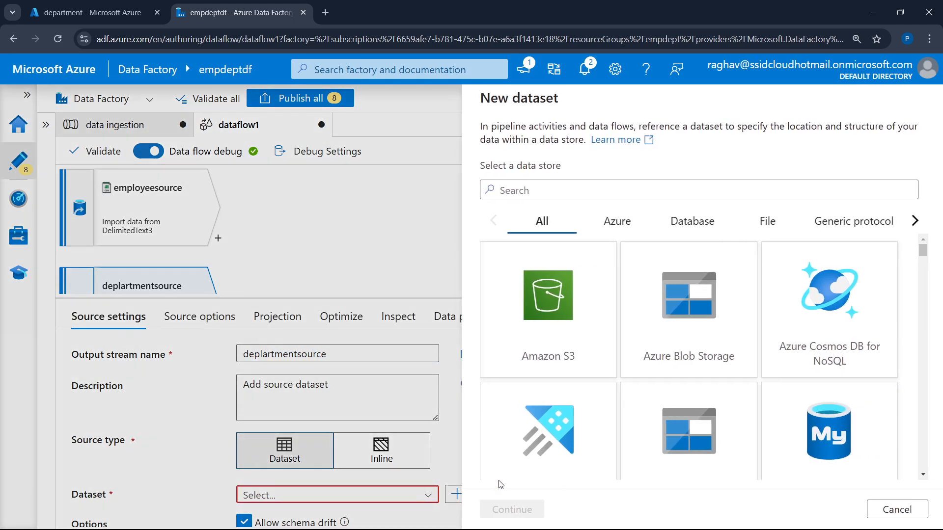
pyautogui.scroll(-3, 693, 333)
pyautogui.click(693, 332)
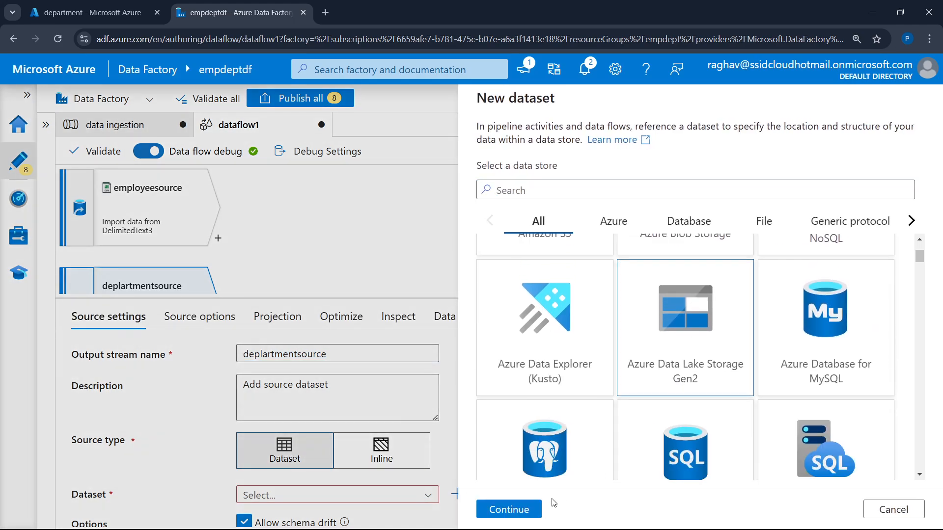
pyautogui.click(515, 509)
pyautogui.click(741, 244)
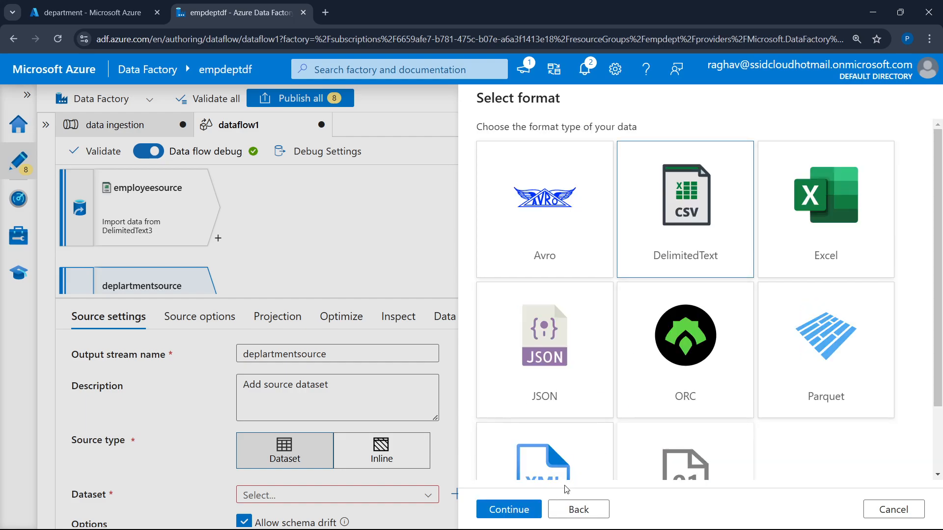
pyautogui.click(522, 511)
# Point the new dataset to department.txt in the department folder through the raw_data linked service and create it
pyautogui.click(719, 194)
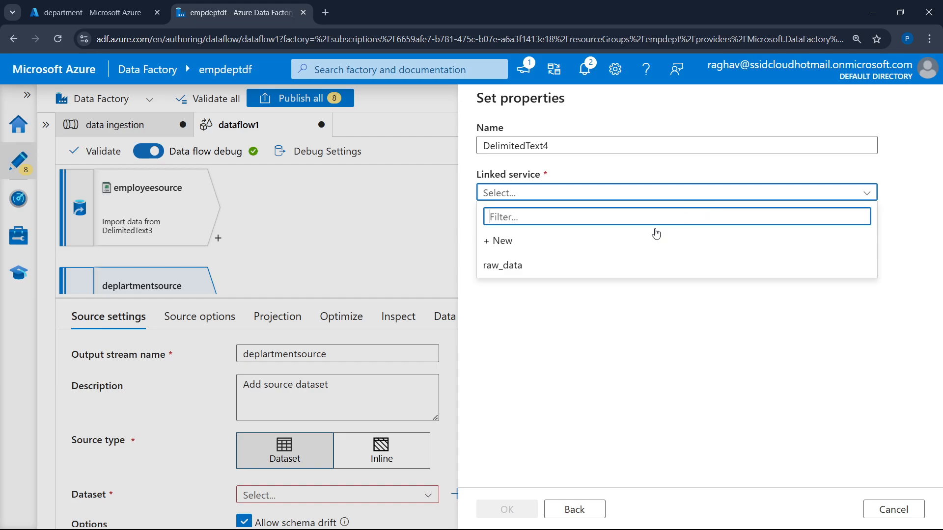
pyautogui.click(563, 263)
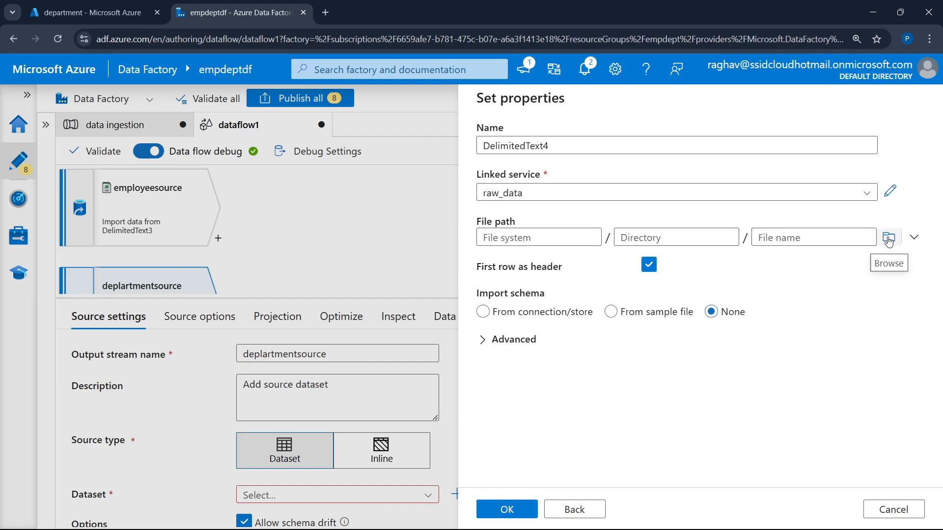
pyautogui.click(888, 237)
pyautogui.click(541, 206)
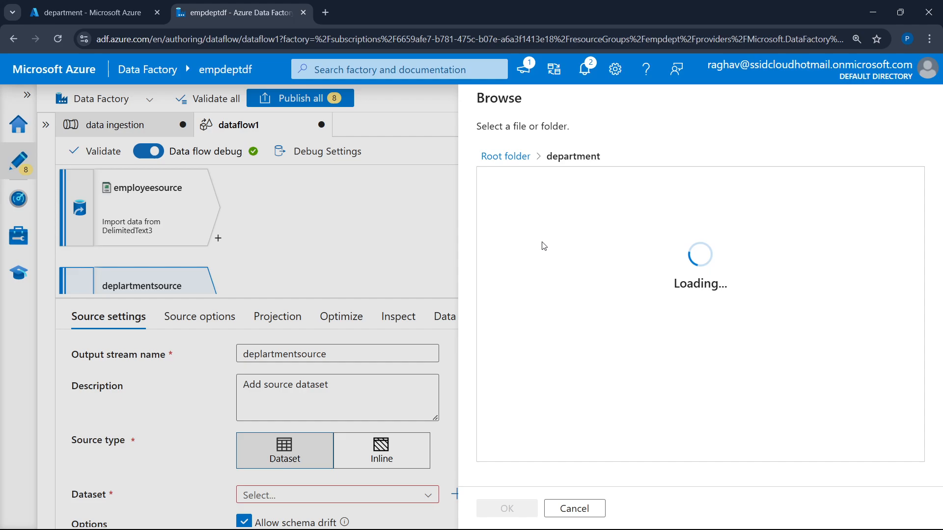
pyautogui.click(549, 187)
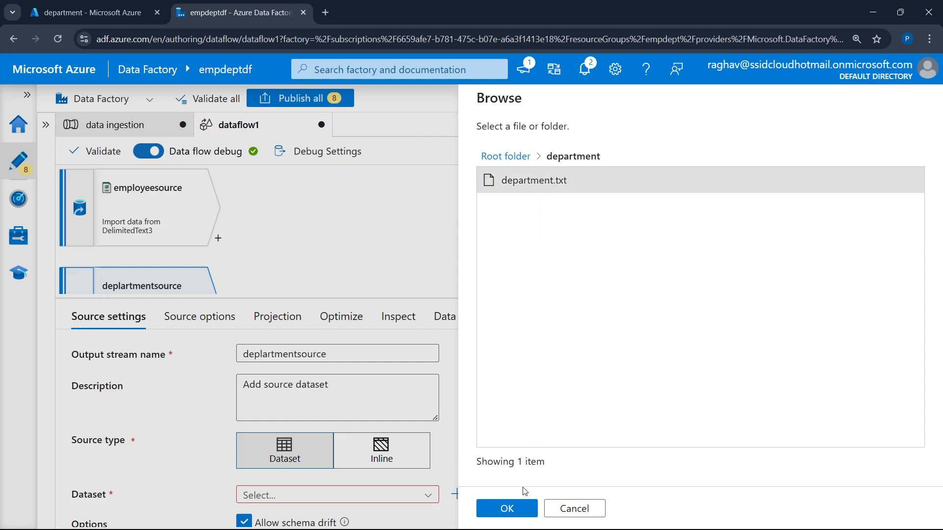
pyautogui.click(509, 508)
pyautogui.click(515, 509)
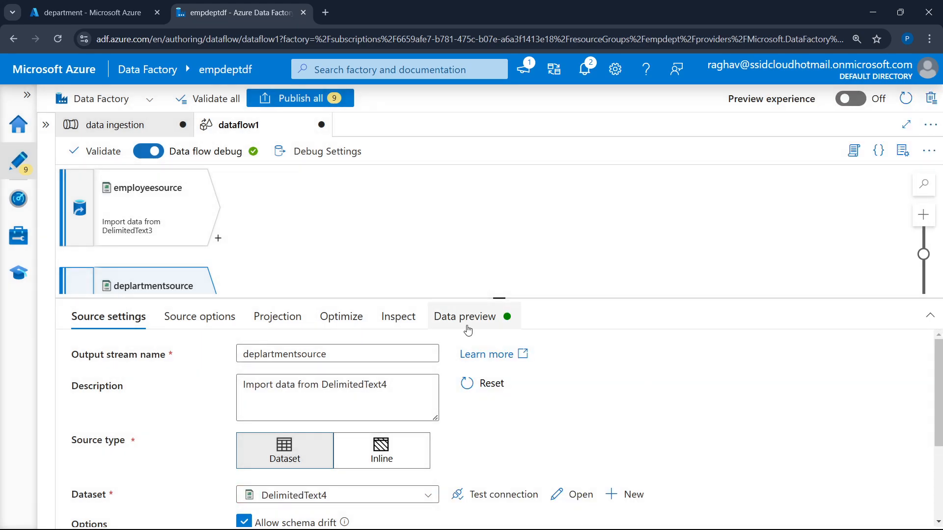
# Set the DEPARTMENT_ID column type to integer in the department source's projection
pyautogui.click(273, 326)
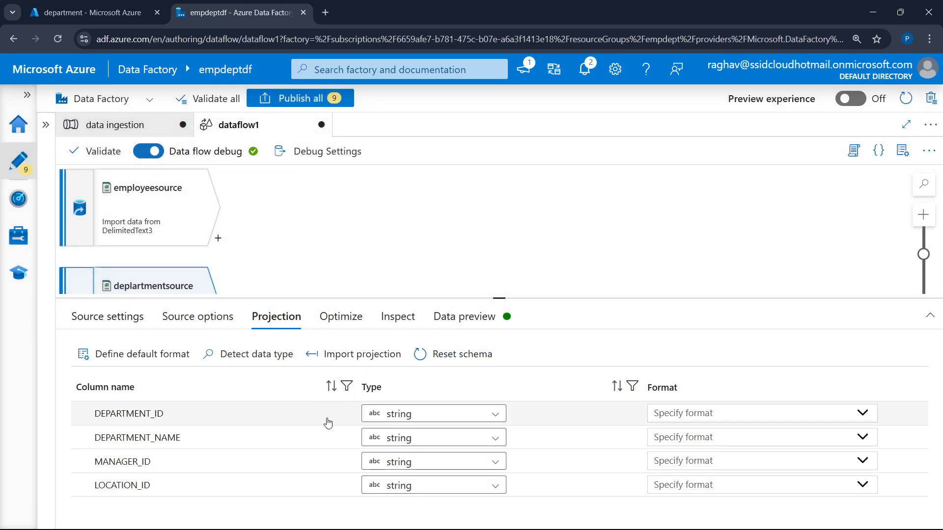
pyautogui.click(397, 414)
pyautogui.click(423, 487)
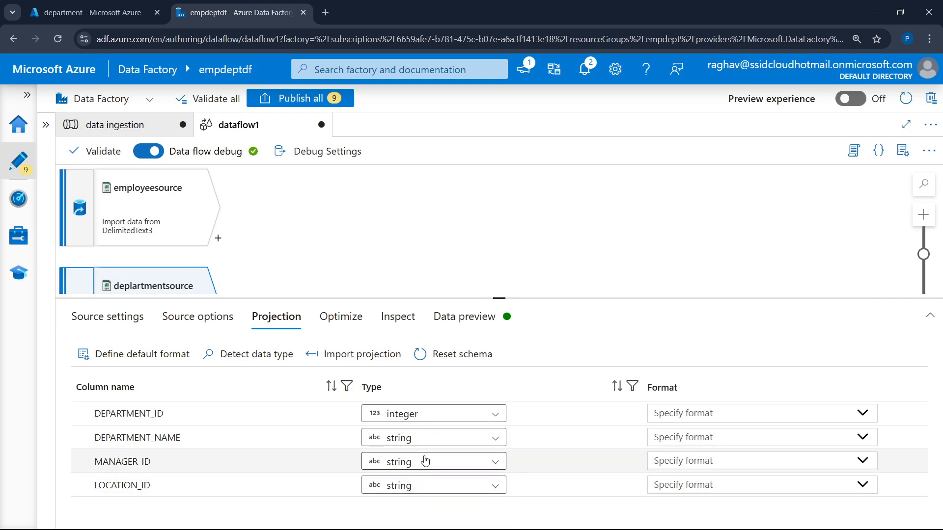
# Fetch the data preview for the department source and check its DEPARTMENT_ID type and rows
pyautogui.click(465, 318)
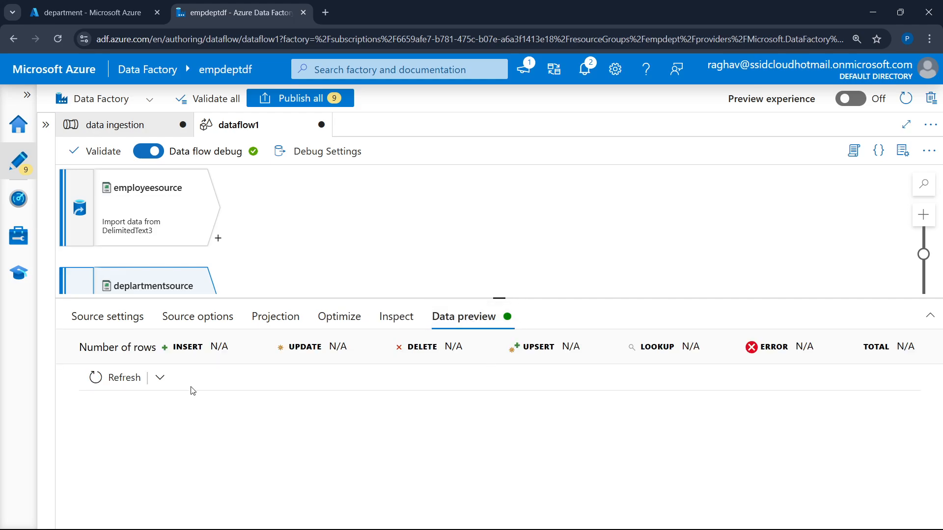
pyautogui.click(137, 384)
pyautogui.moveTo(502, 299); pyautogui.dragTo(500, 269)
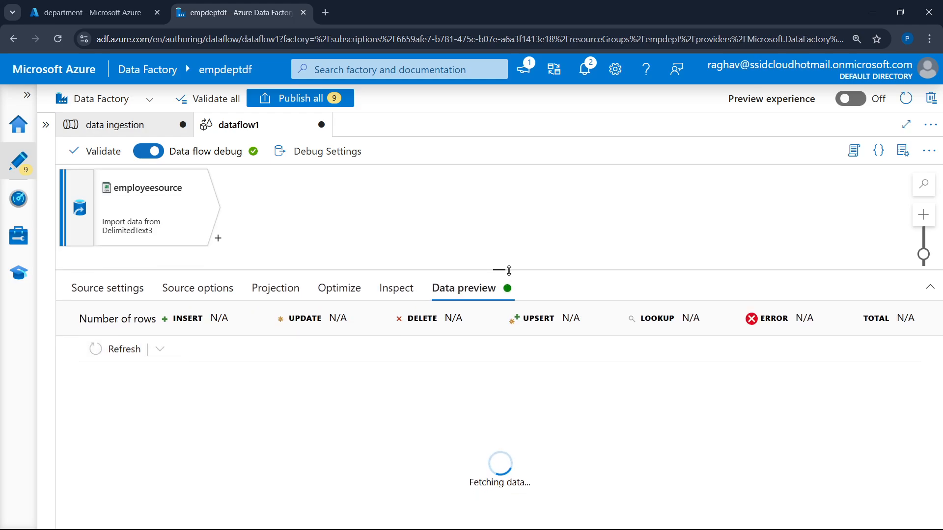
pyautogui.click(355, 290)
pyautogui.click(275, 289)
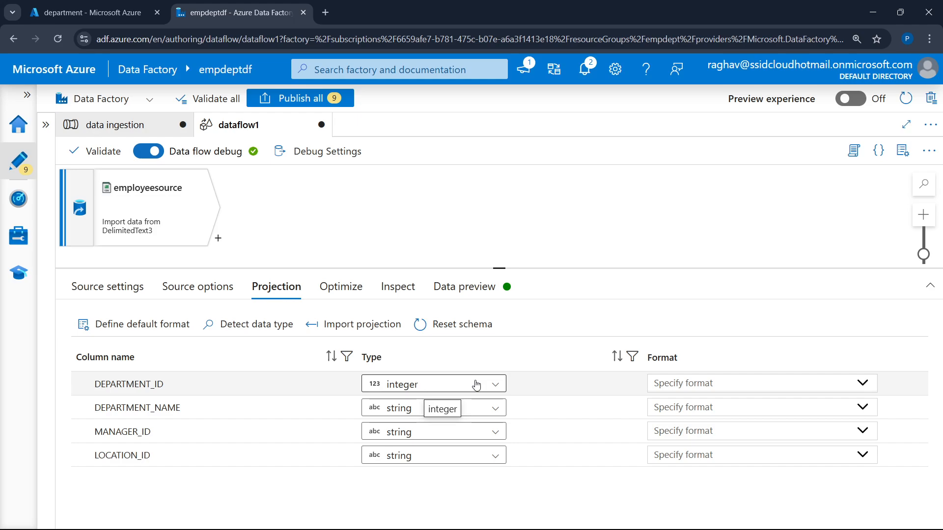
pyautogui.click(486, 295)
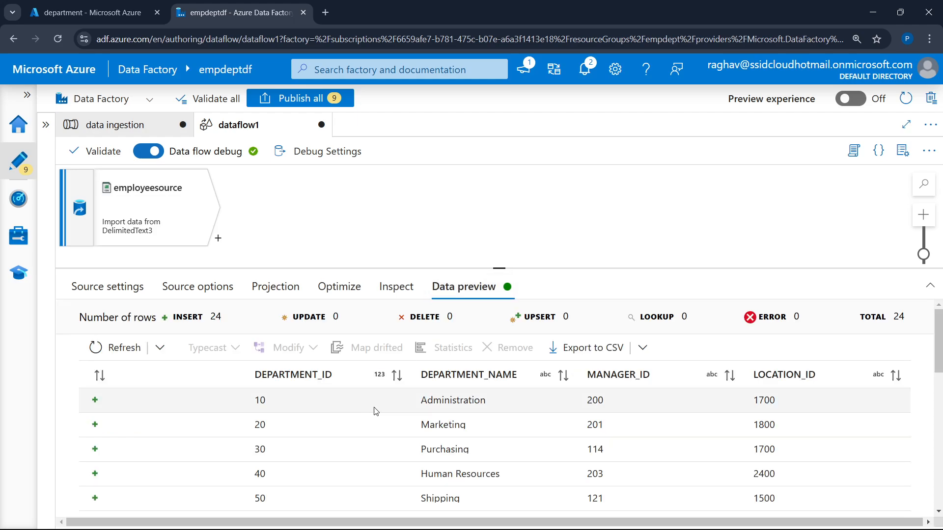
pyautogui.doubleClick(256, 399)
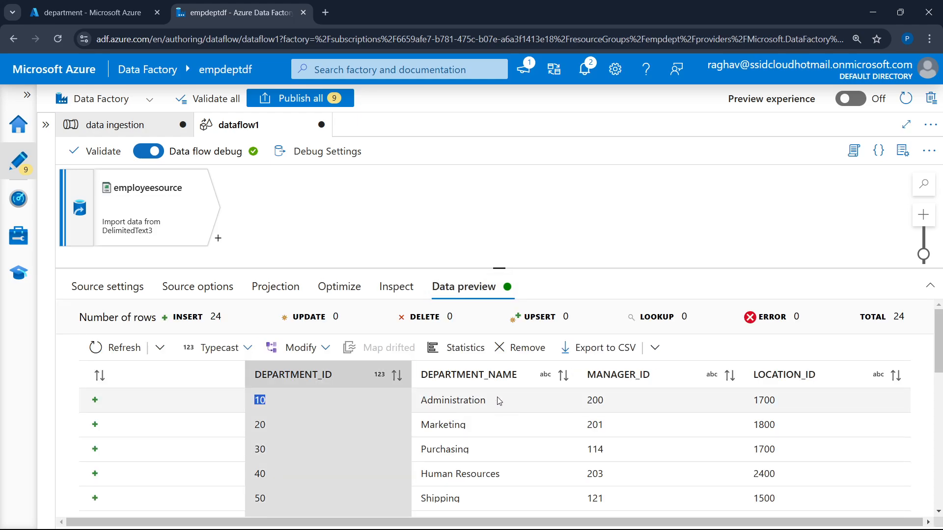
# Add a Join transformation after employeesource, enlarging the canvas so both sources are in view
pyautogui.moveTo(499, 268); pyautogui.dragTo(497, 354)
pyautogui.click(421, 253)
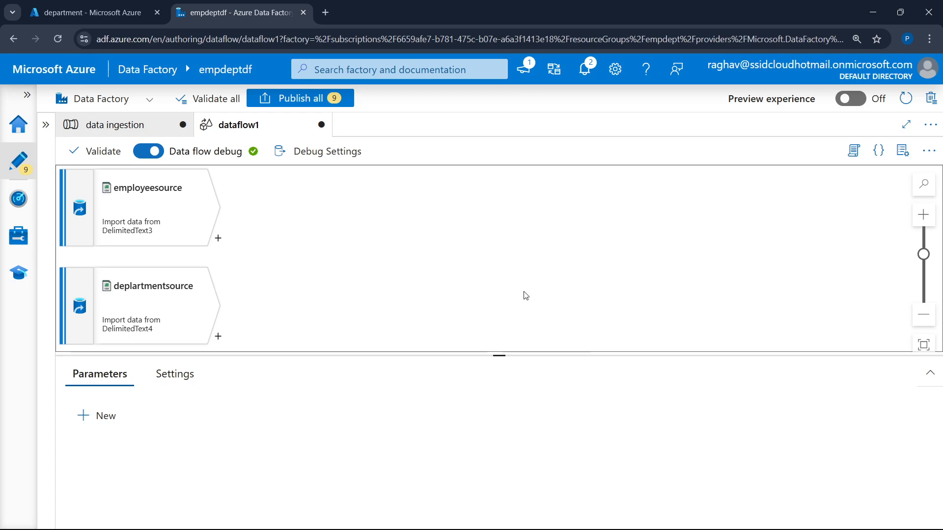
pyautogui.click(218, 240)
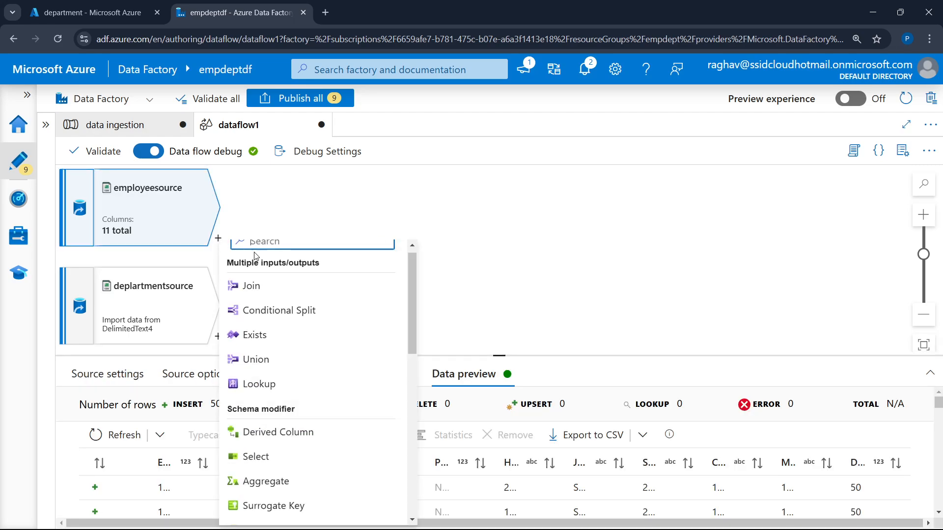
pyautogui.click(265, 289)
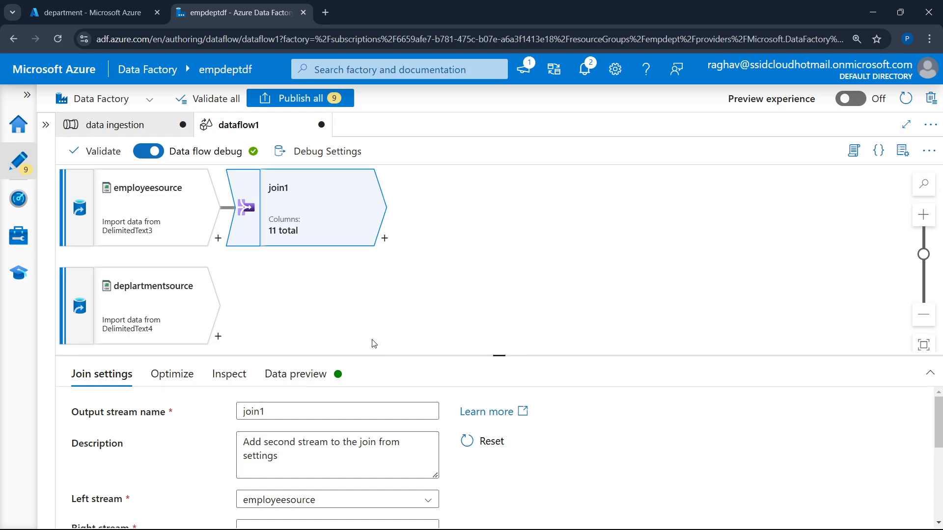
# Set deplartmentsource as the right stream of the join1 inner join
pyautogui.moveTo(499, 356); pyautogui.dragTo(499, 212)
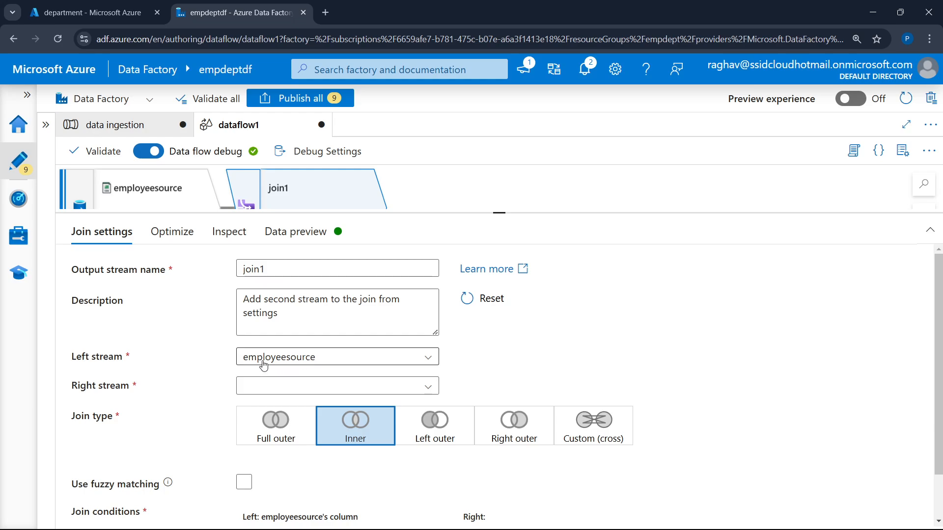
pyautogui.click(277, 386)
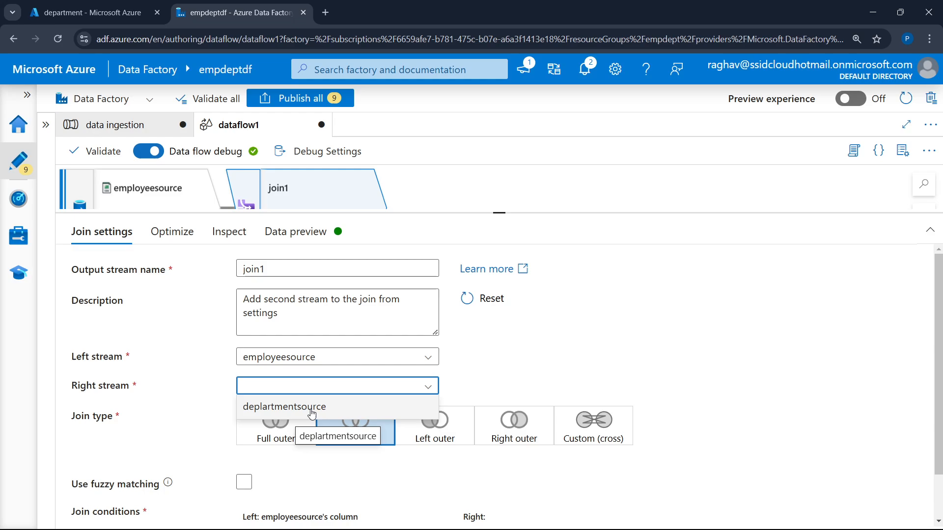
pyautogui.click(278, 409)
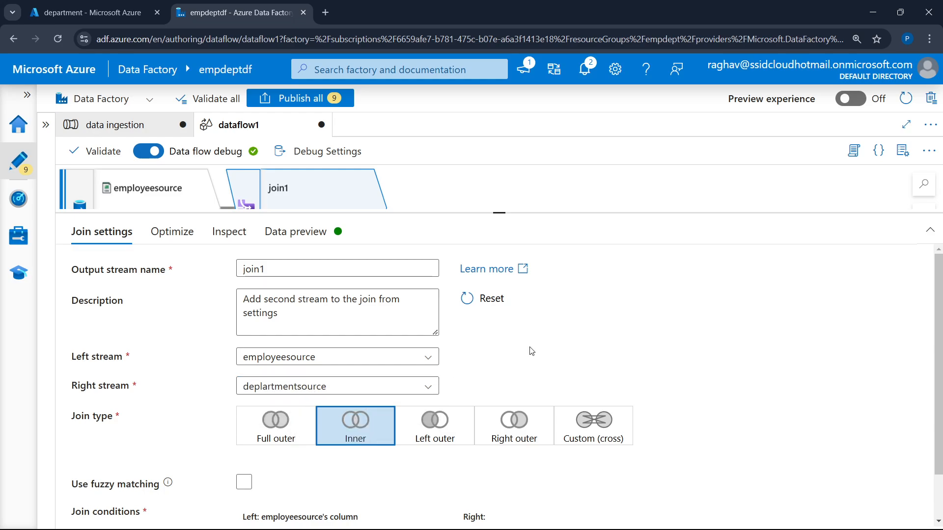
# Define the join condition as employeesource's DEPARTMENT_ID == deplartmentsource's DEPARTMENT_ID
pyautogui.scroll(-1, 570, 343)
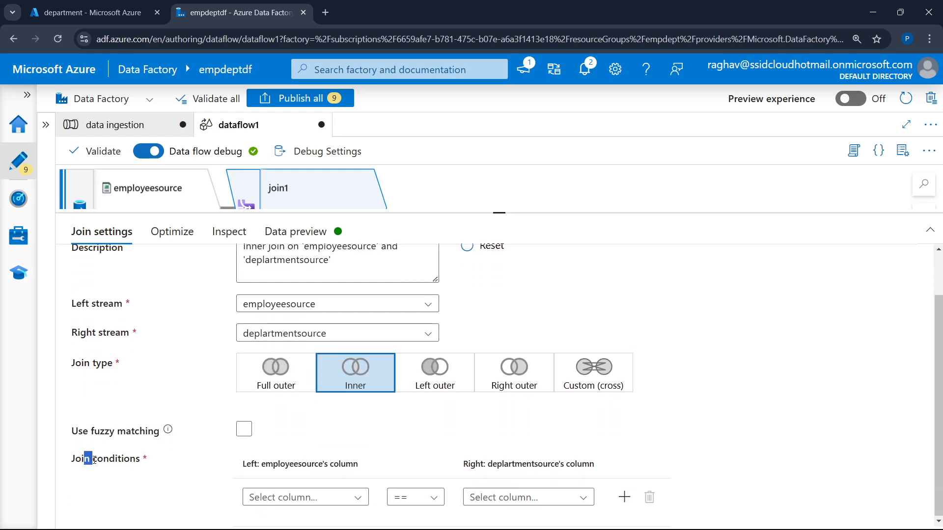
pyautogui.moveTo(95, 460); pyautogui.dragTo(150, 461)
pyautogui.click(322, 500)
pyautogui.scroll(-4, 702, 363)
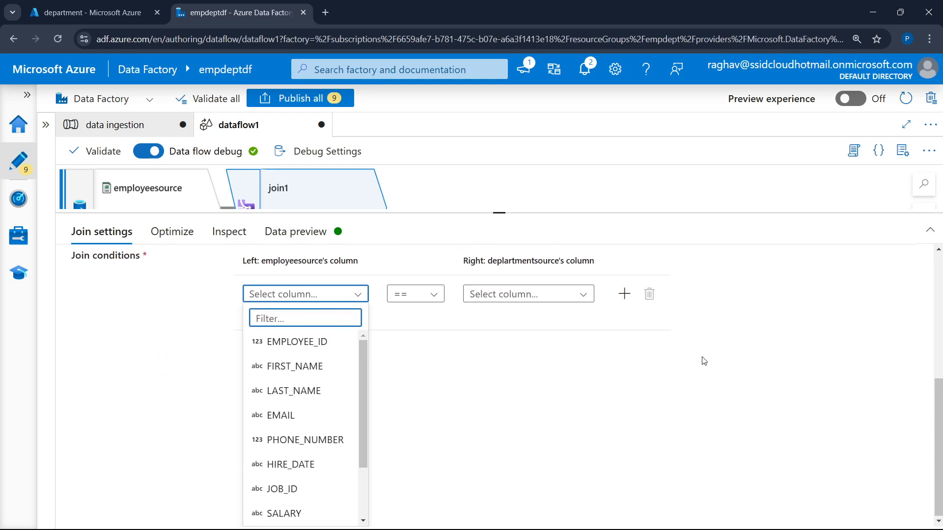
pyautogui.scroll(-1, 299, 394)
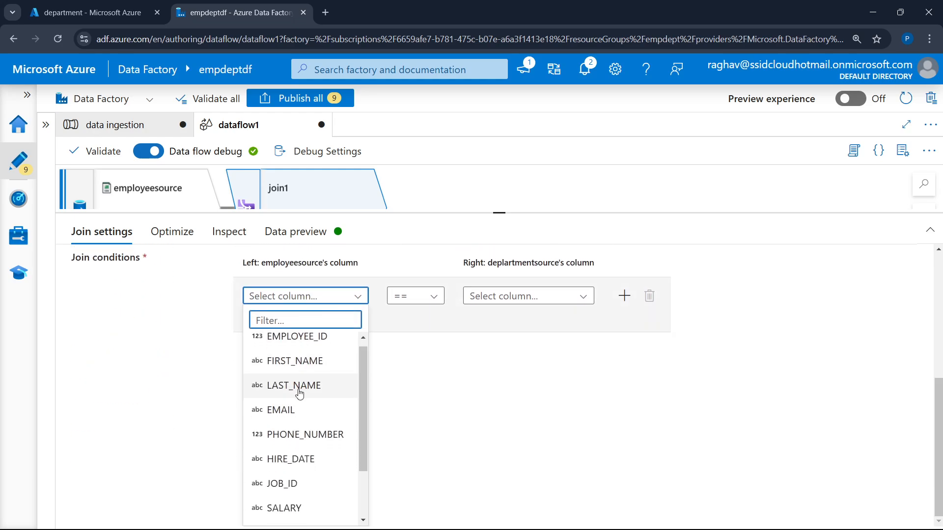
pyautogui.scroll(-3, 300, 394)
pyautogui.click(309, 511)
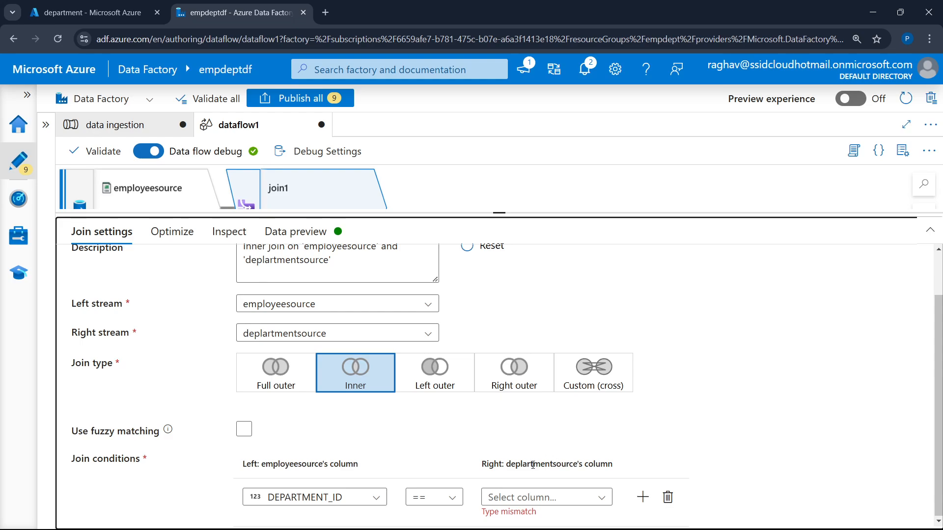
pyautogui.click(589, 500)
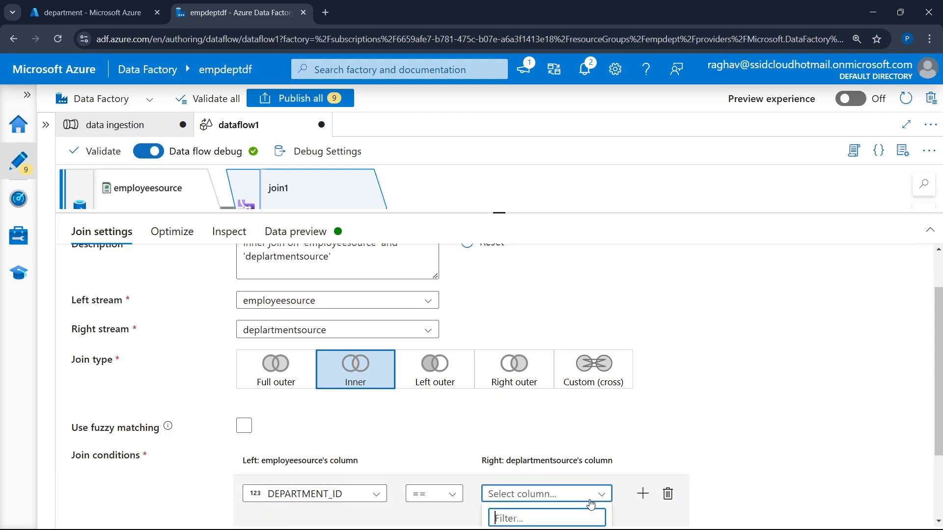
pyautogui.click(562, 448)
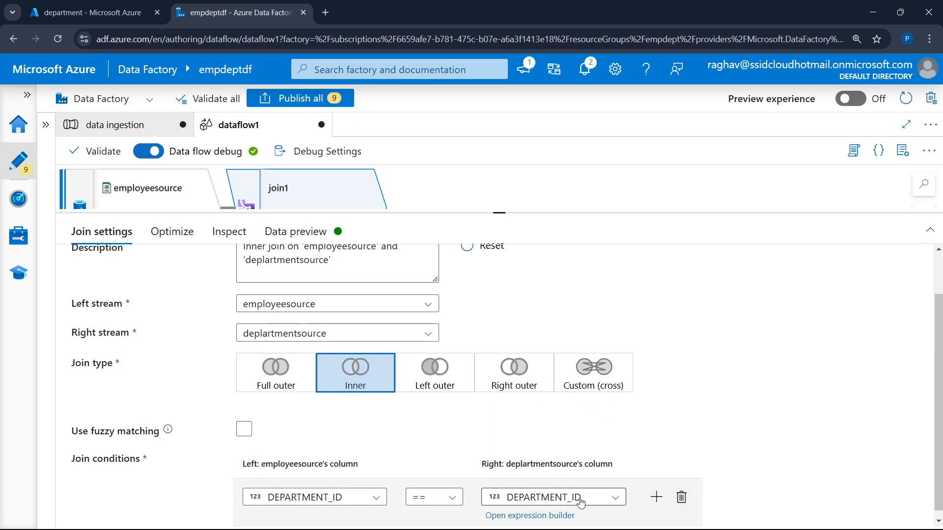
# Inspect join1's output schema, checking the column types, their feeding streams and which columns the join uses
pyautogui.scroll(2, 719, 348)
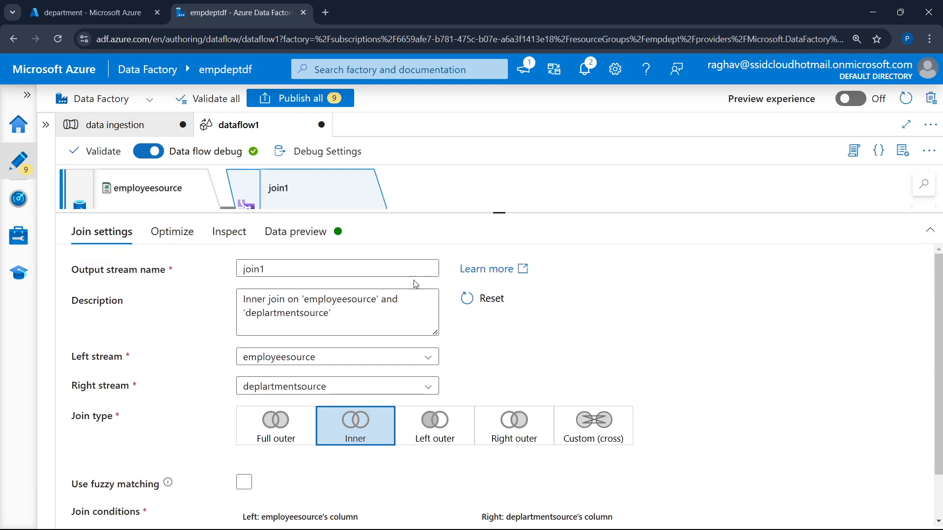
pyautogui.click(212, 237)
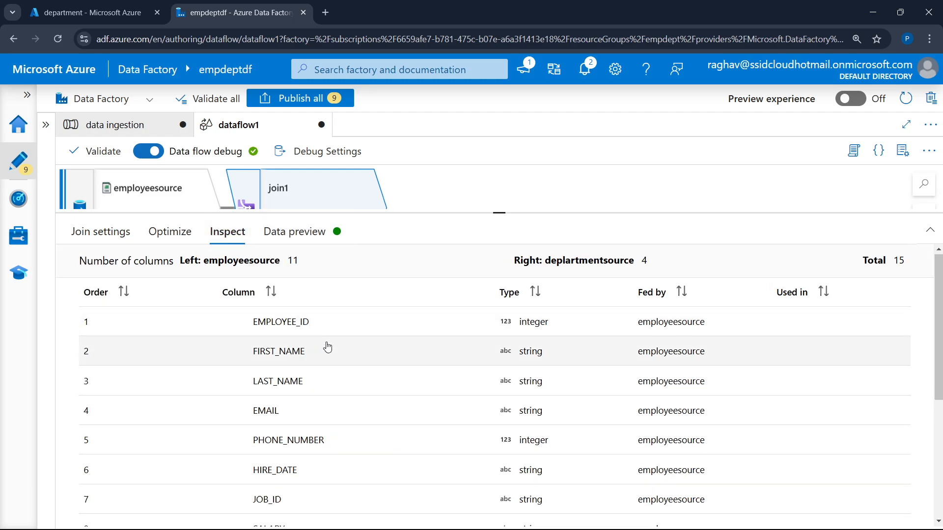
pyautogui.scroll(-3, 327, 347)
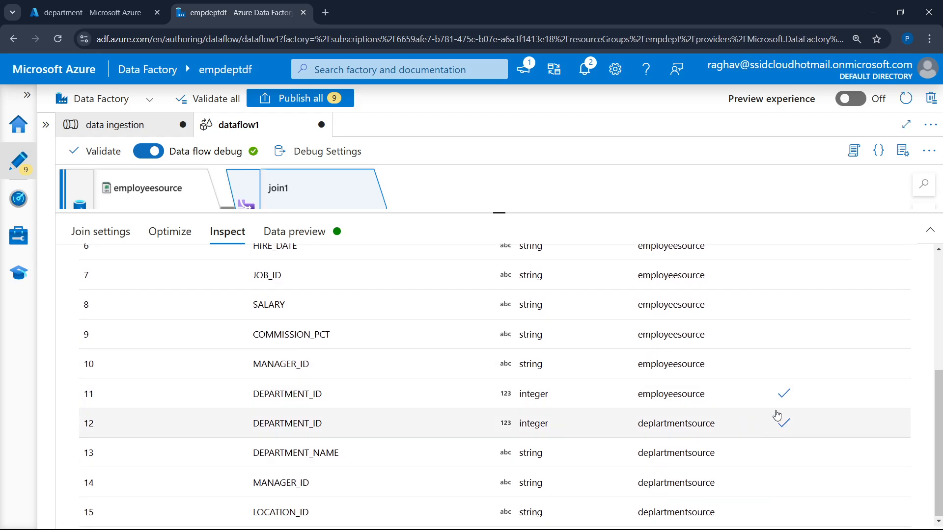
pyautogui.scroll(3, 414, 438)
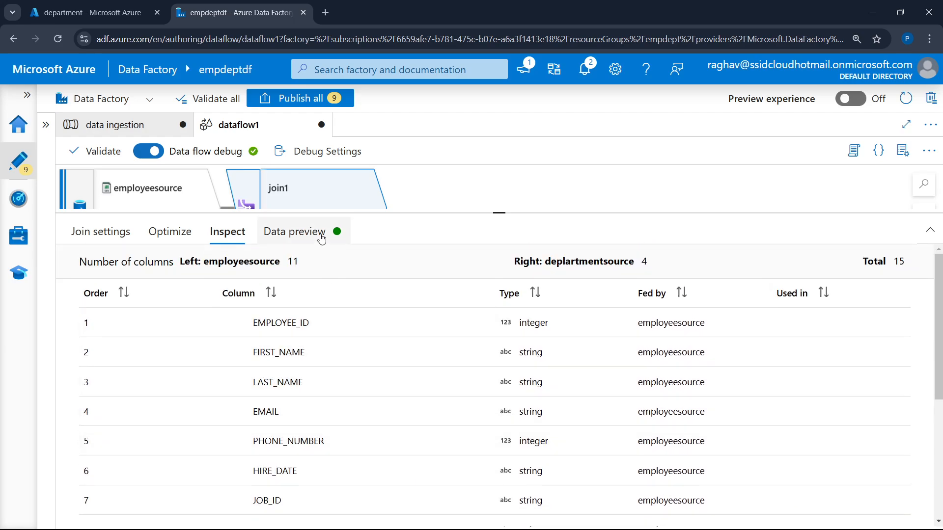
# Fetch the data preview for join1, review its optimization options while it loads, and examine the joined rows across all columns
pyautogui.click(322, 235)
pyautogui.click(123, 292)
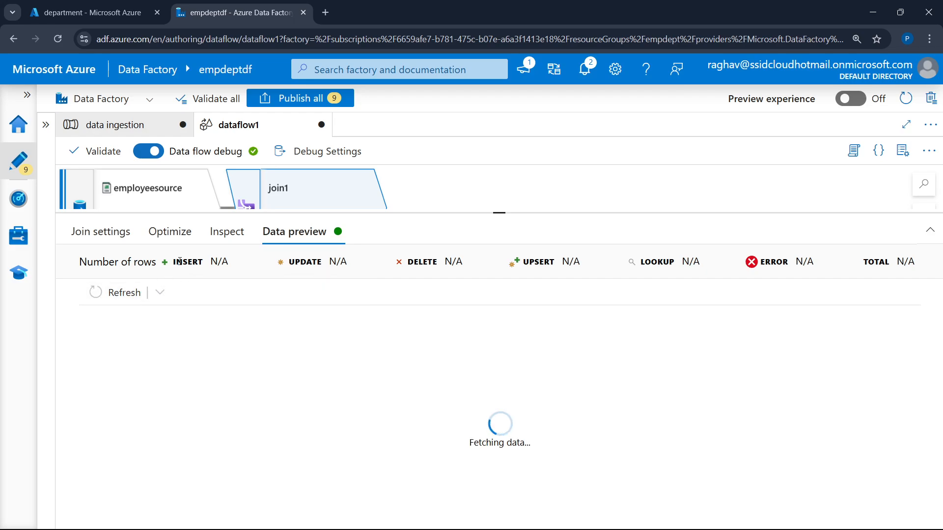
pyautogui.click(170, 233)
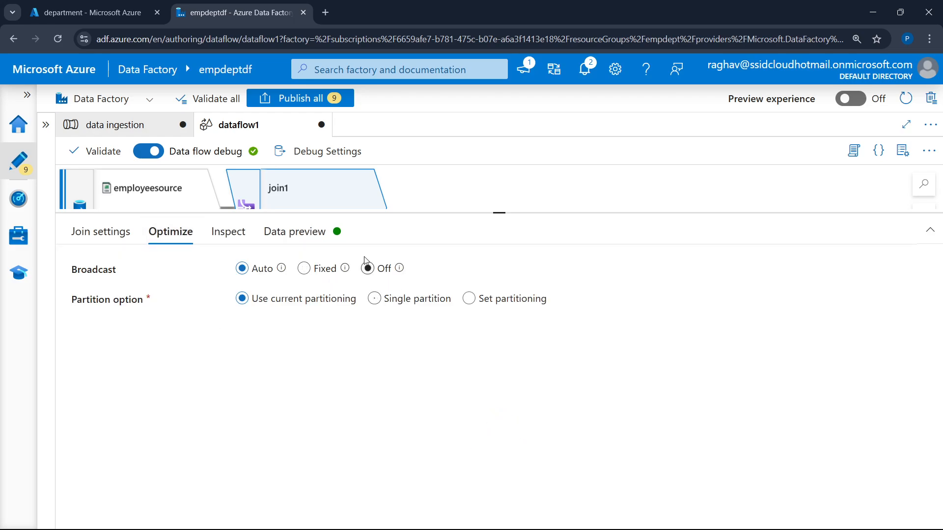
pyautogui.click(378, 302)
pyautogui.click(424, 304)
pyautogui.click(309, 243)
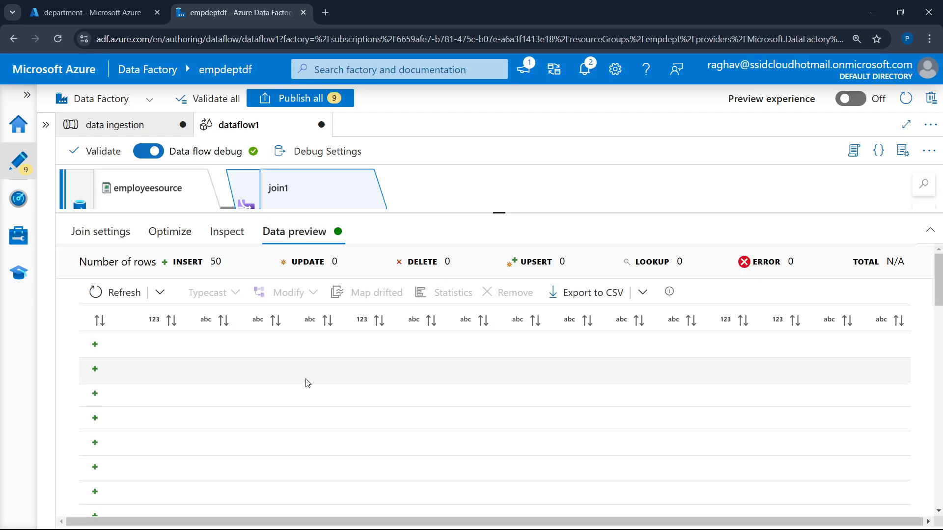
pyautogui.hotkey('ctrl', '-')
pyautogui.hotkey('ctrl', '-')
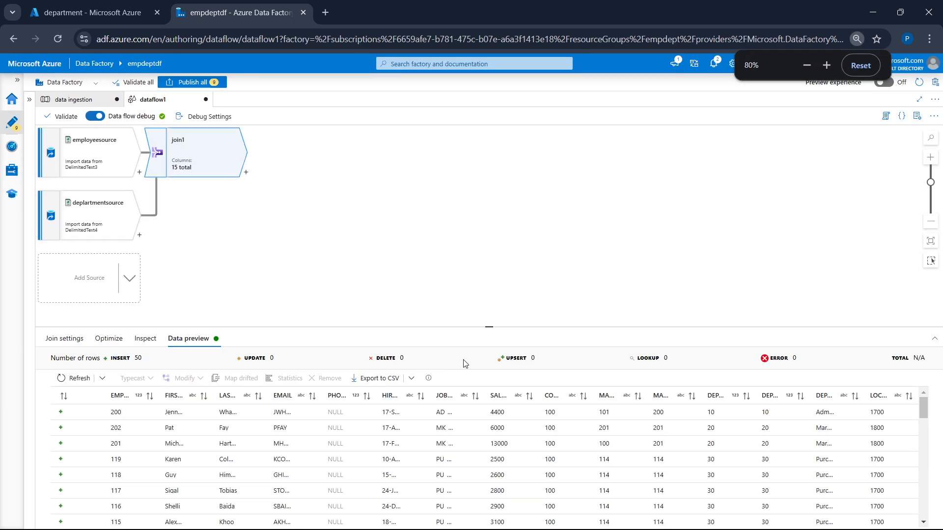
pyautogui.moveTo(489, 326); pyautogui.dragTo(512, 159)
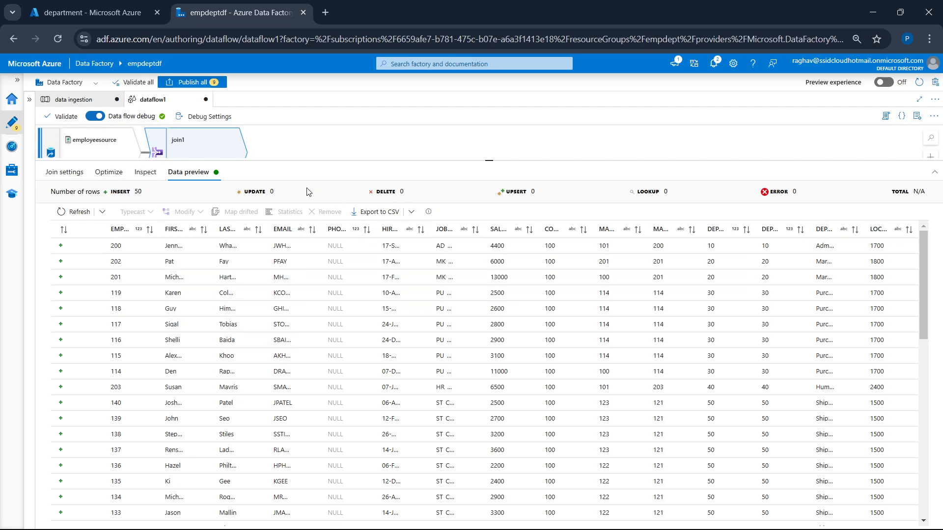
# Enlarge the canvas to show the joined streams and open the list of transformations that can follow join1
pyautogui.hotkey('ctrl', '+')
pyautogui.hotkey('ctrl', '+')
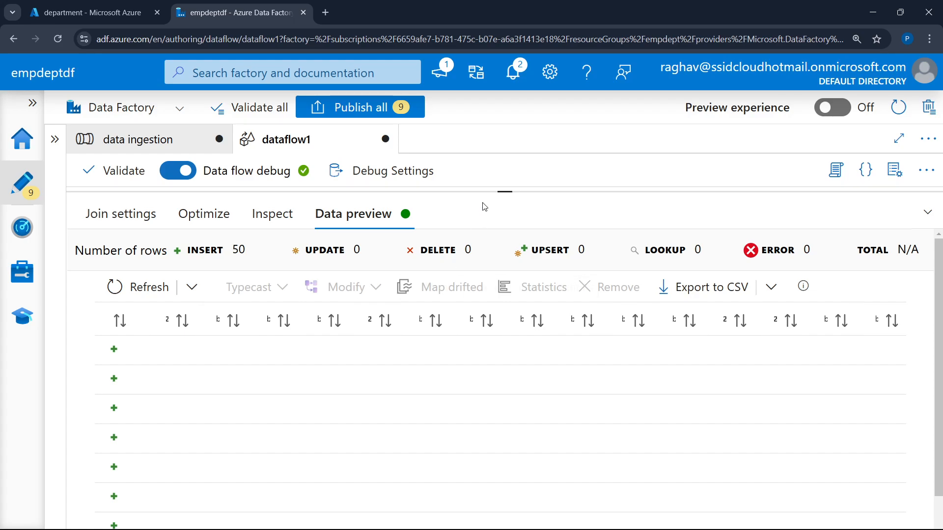
pyautogui.moveTo(514, 189); pyautogui.dragTo(514, 188)
pyautogui.moveTo(505, 191); pyautogui.dragTo(508, 420)
pyautogui.hotkey('ctrl', '-')
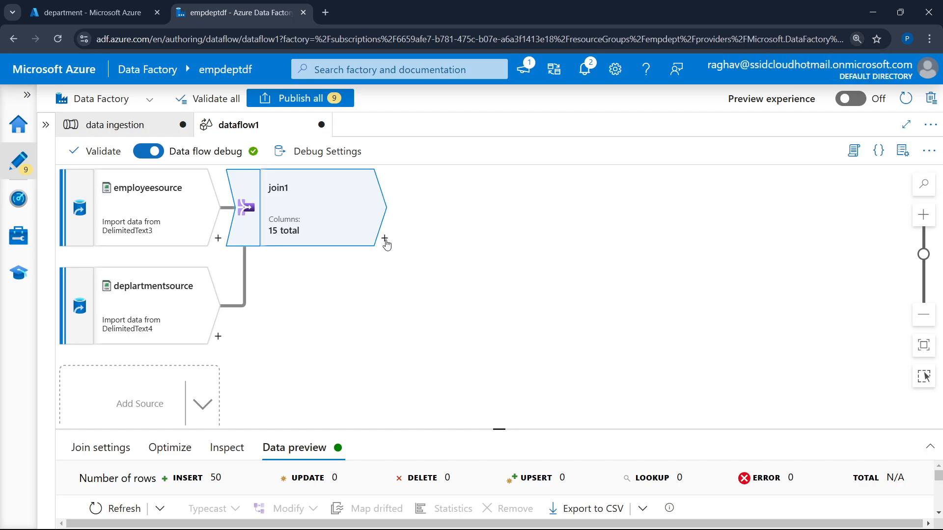
pyautogui.click(385, 238)
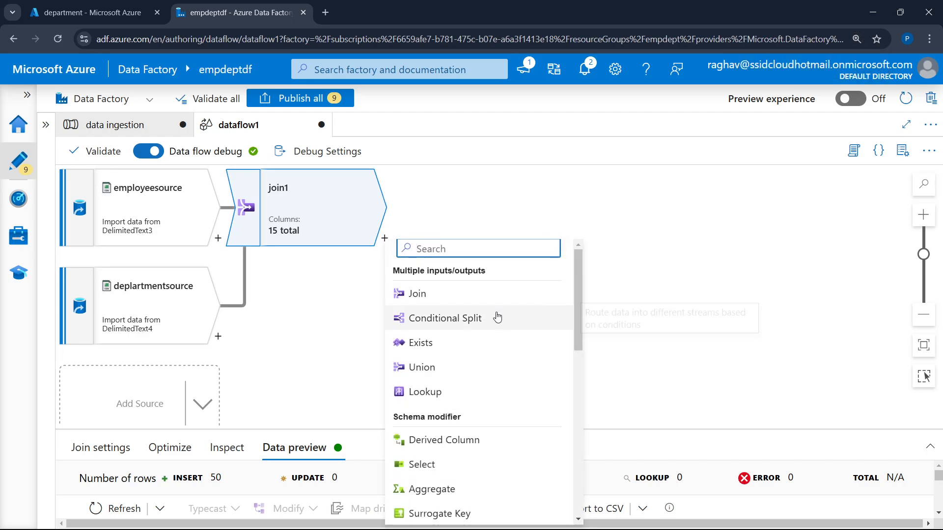
pyautogui.scroll(-3, 482, 393)
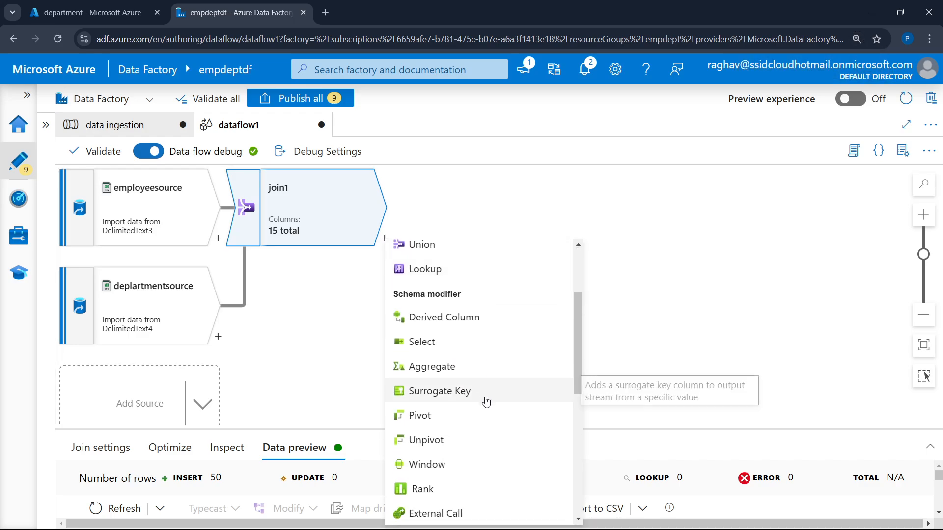
# Switch to the Azure portal, view the containers of the empdeptsa storage account, and return to Azure Data Factory
pyautogui.click(72, 5)
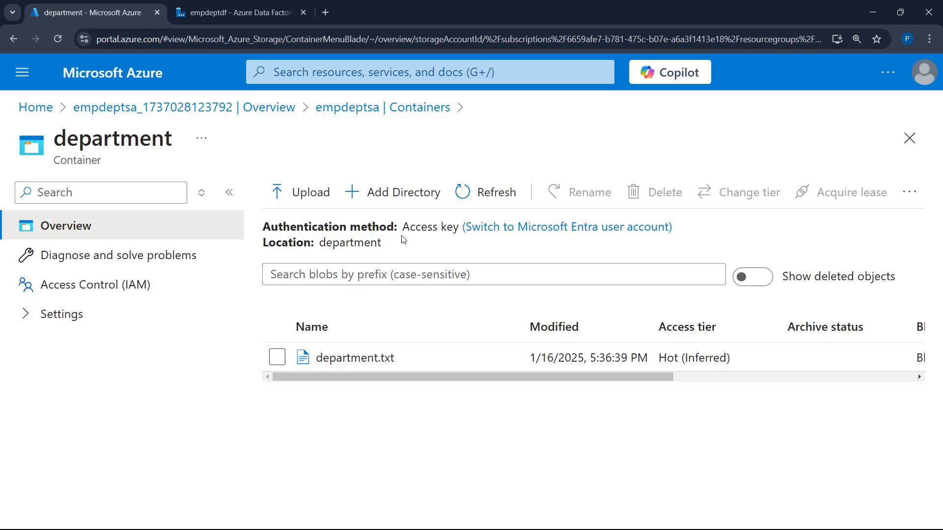
pyautogui.click(346, 107)
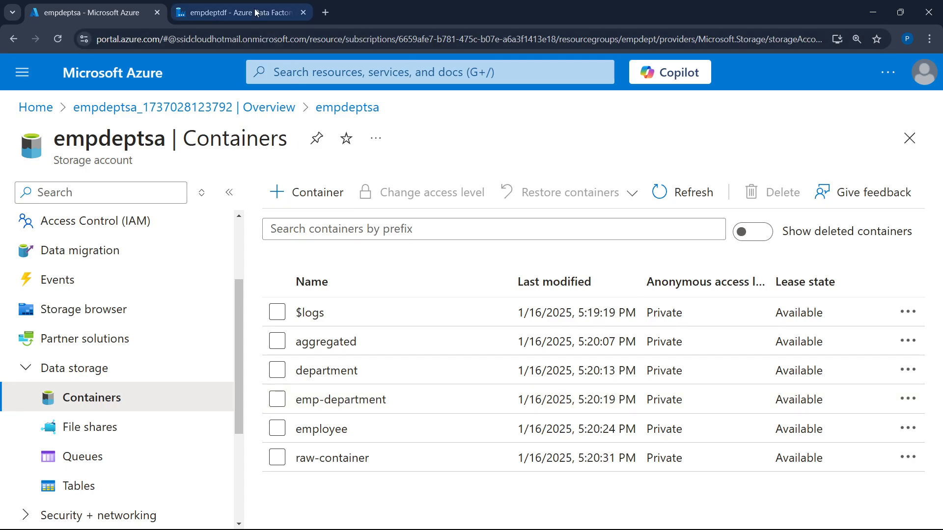
pyautogui.click(235, 12)
# Add a Sink after join1 and name its output stream empdeptsink
pyautogui.scroll(-5, 452, 381)
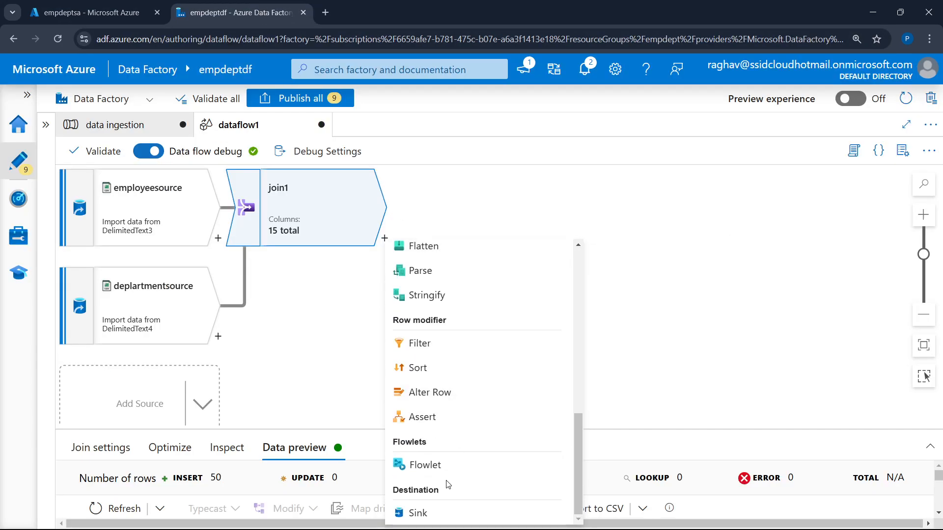
pyautogui.click(439, 511)
pyautogui.moveTo(503, 426); pyautogui.dragTo(499, 277)
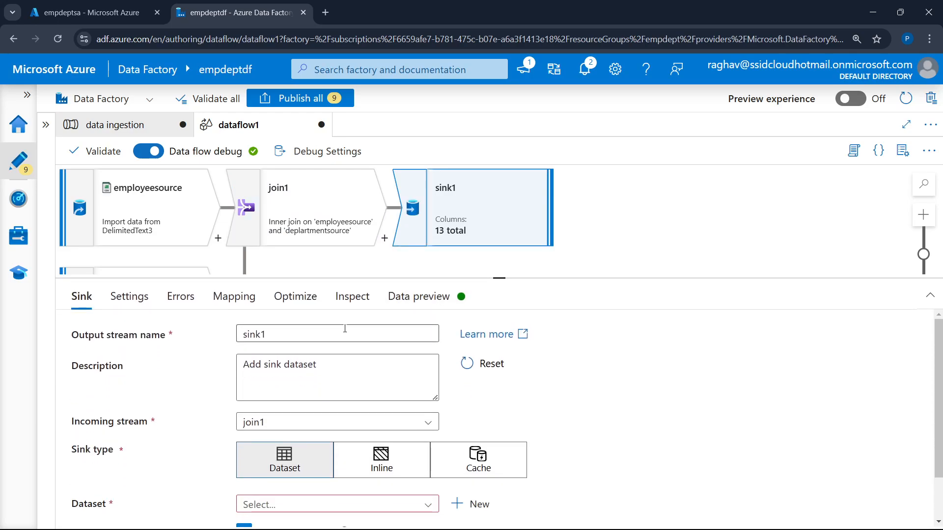
pyautogui.click(339, 331)
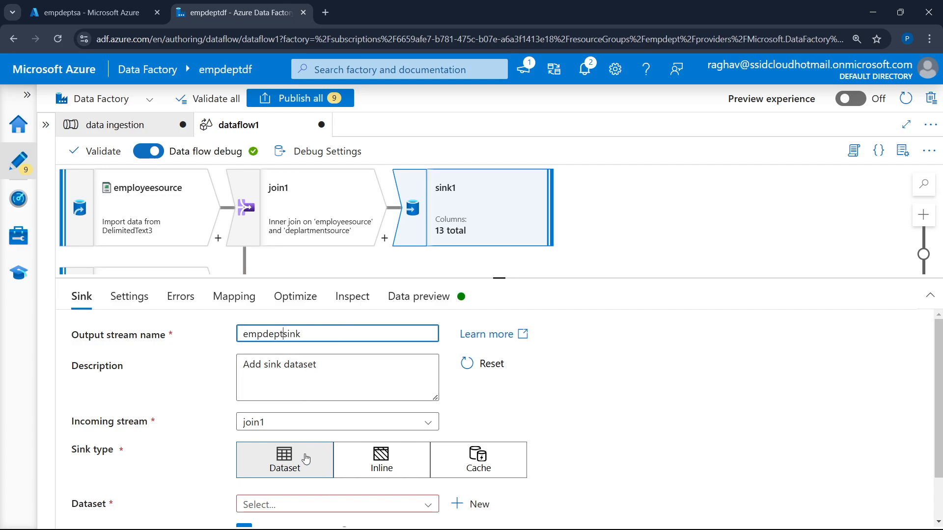
# Start a new sink dataset on Azure Data Lake Storage Gen2 in DelimitedText format
pyautogui.scroll(-1, 565, 420)
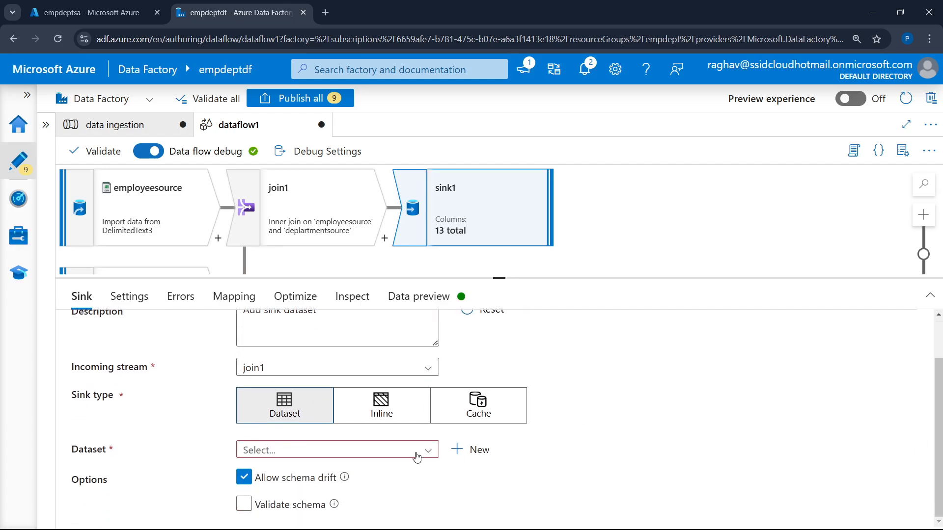
pyautogui.click(470, 450)
pyautogui.scroll(-3, 756, 329)
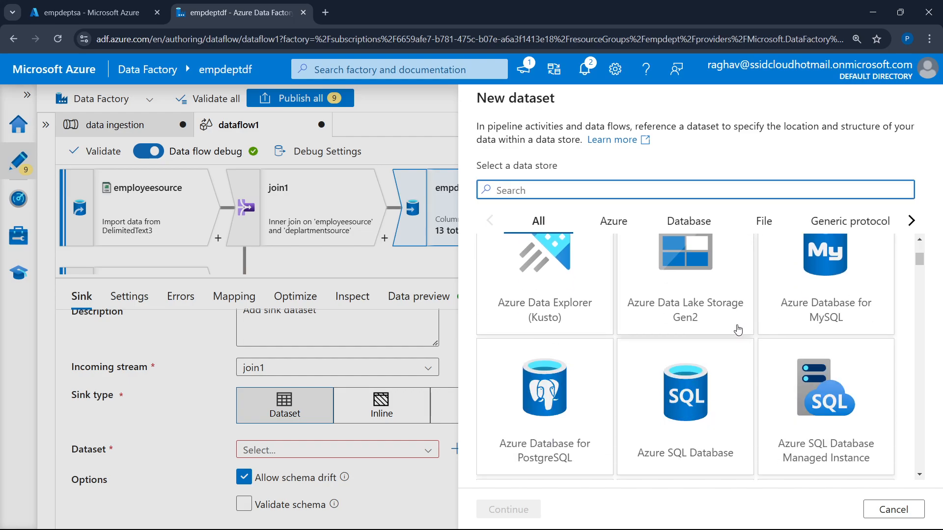
pyautogui.click(710, 301)
pyautogui.click(524, 510)
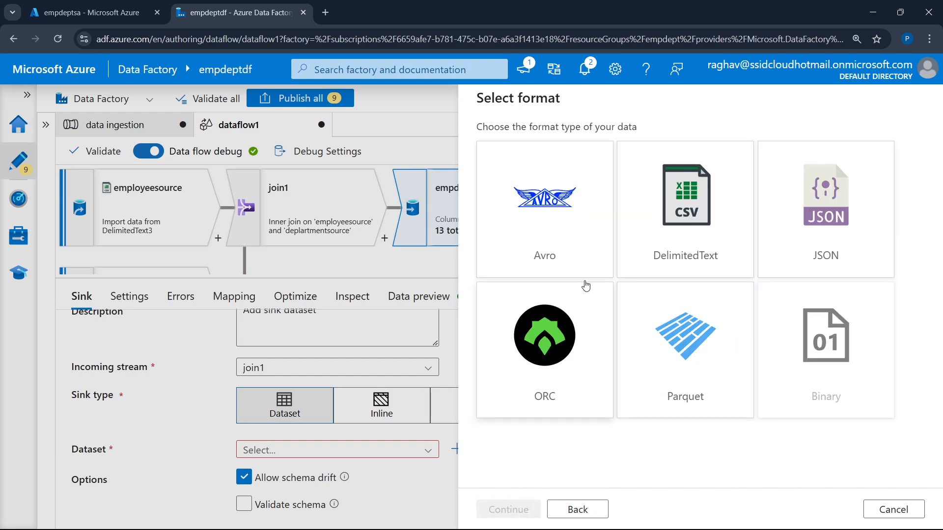
pyautogui.click(714, 235)
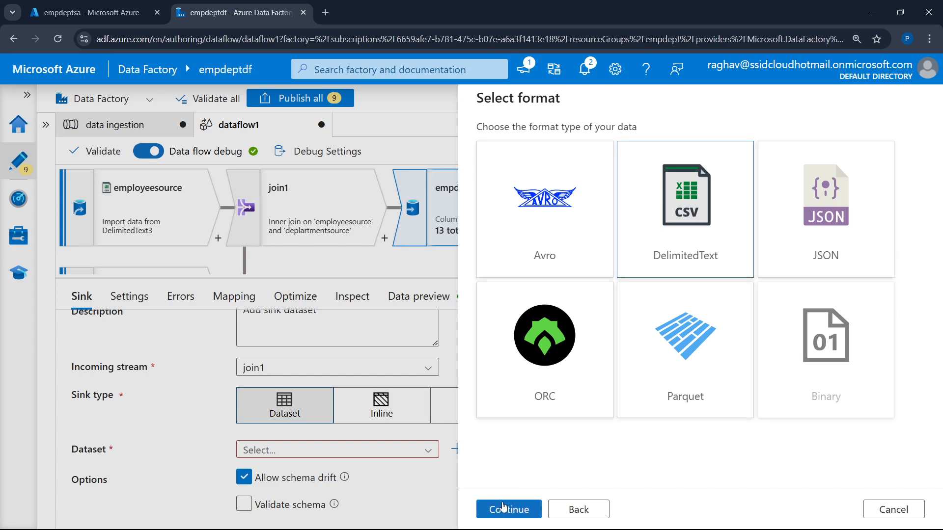
pyautogui.click(505, 510)
# Assign the raw_data linked service to the sink dataset and set its file path to the emp-department folder
pyautogui.click(647, 201)
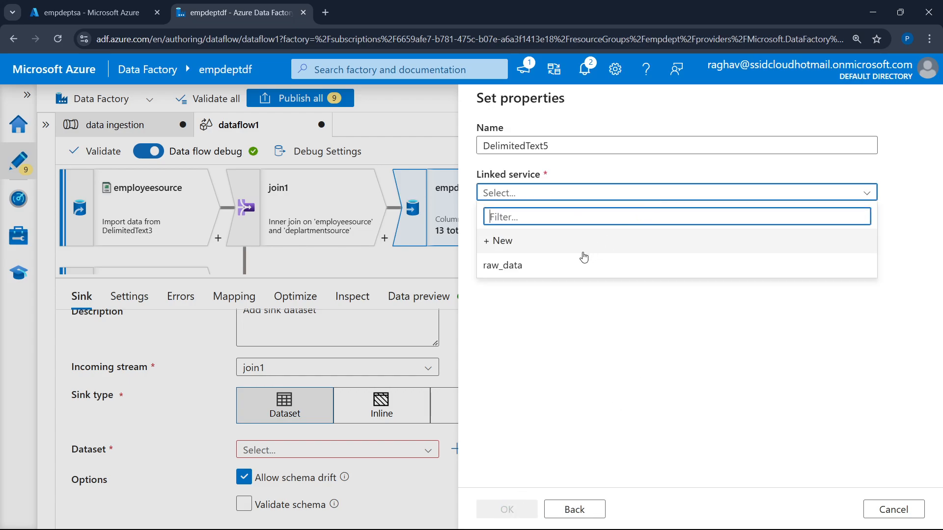
pyautogui.click(585, 263)
pyautogui.click(887, 239)
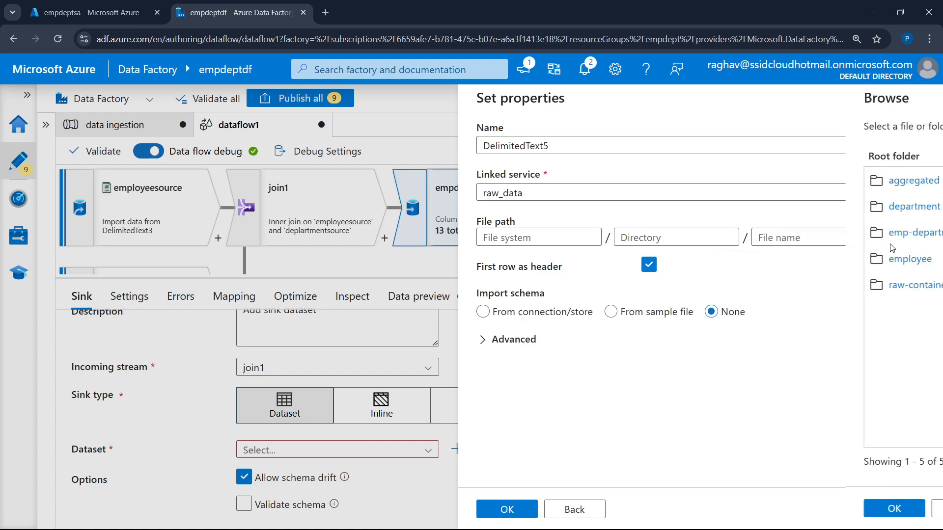
pyautogui.click(553, 234)
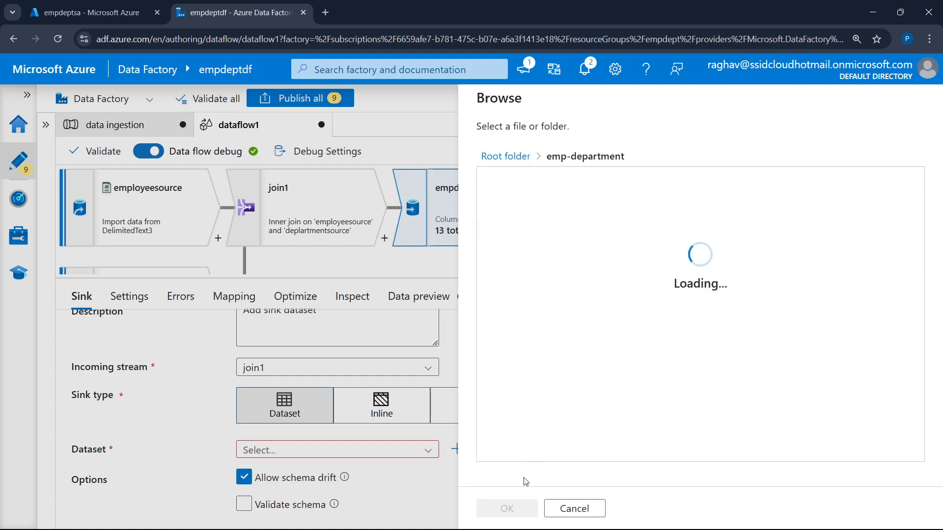
pyautogui.click(507, 508)
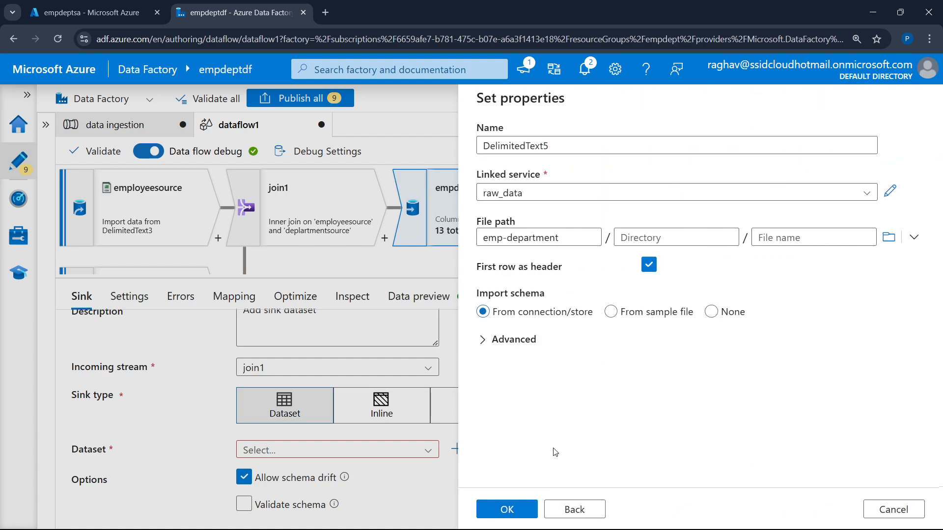
# Create the configured sink dataset and review the columns, partitioning and data preview of empdeptsink
pyautogui.click(514, 515)
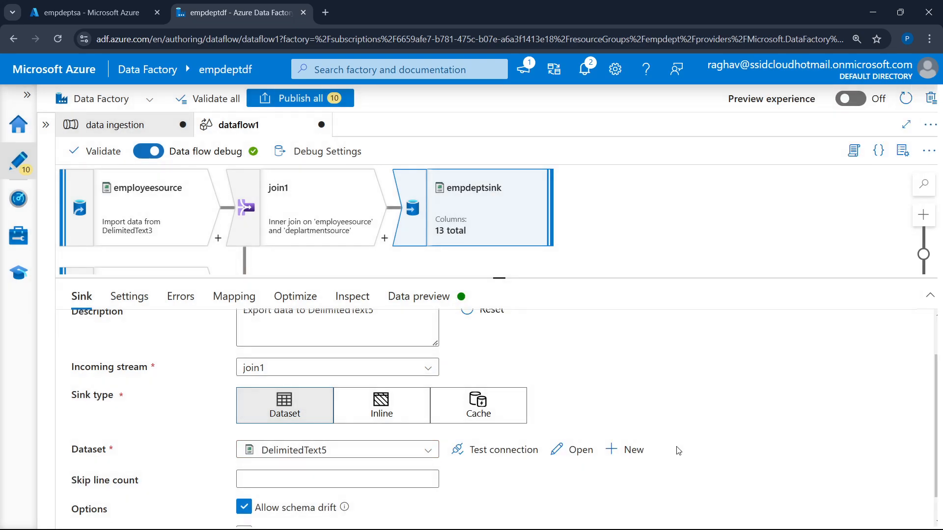
pyautogui.click(452, 299)
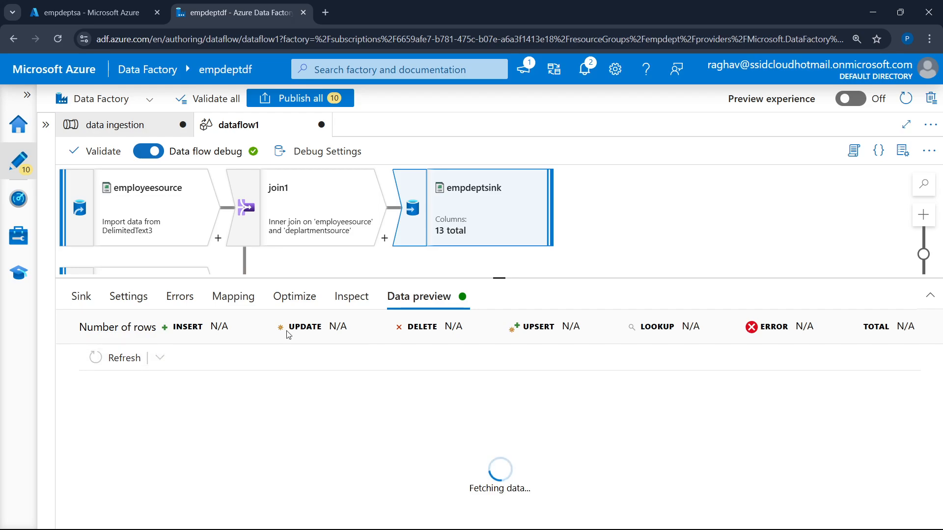
pyautogui.click(351, 299)
pyautogui.scroll(-5, 418, 427)
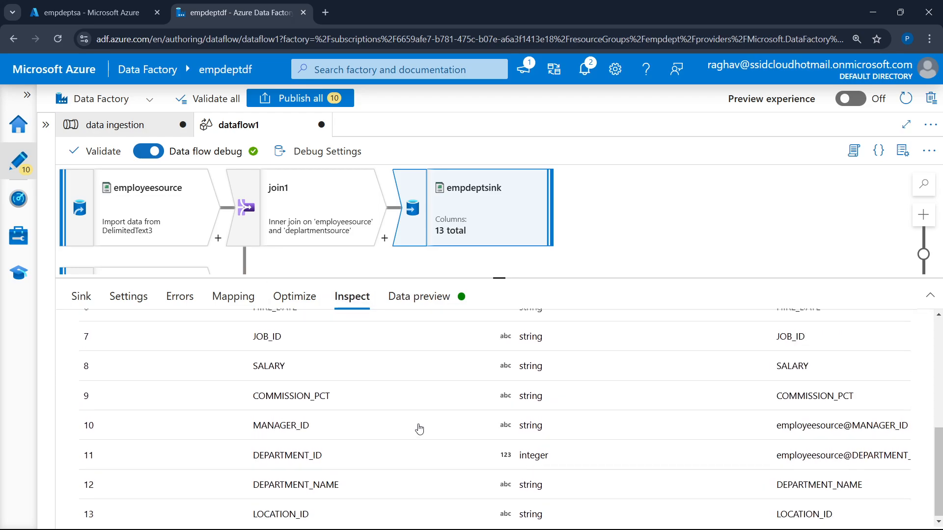
pyautogui.scroll(5, 419, 427)
pyautogui.click(294, 298)
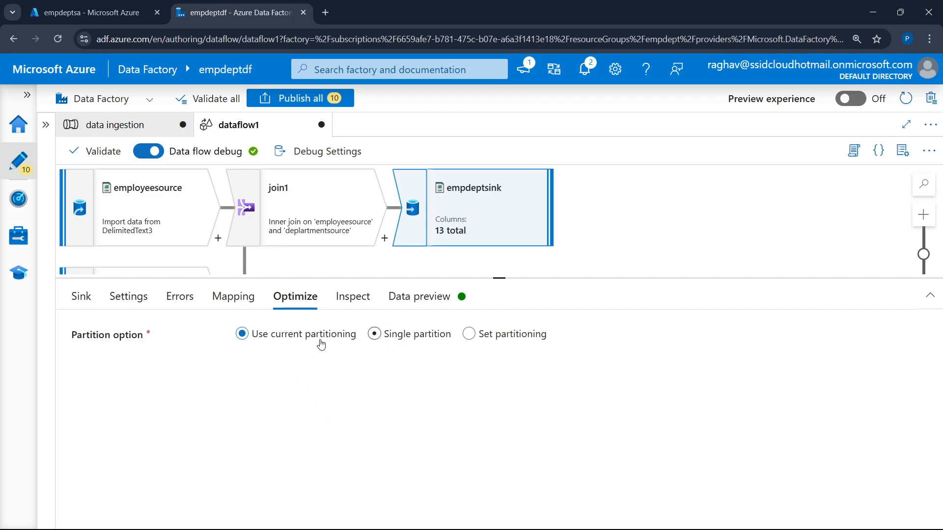
pyautogui.click(419, 302)
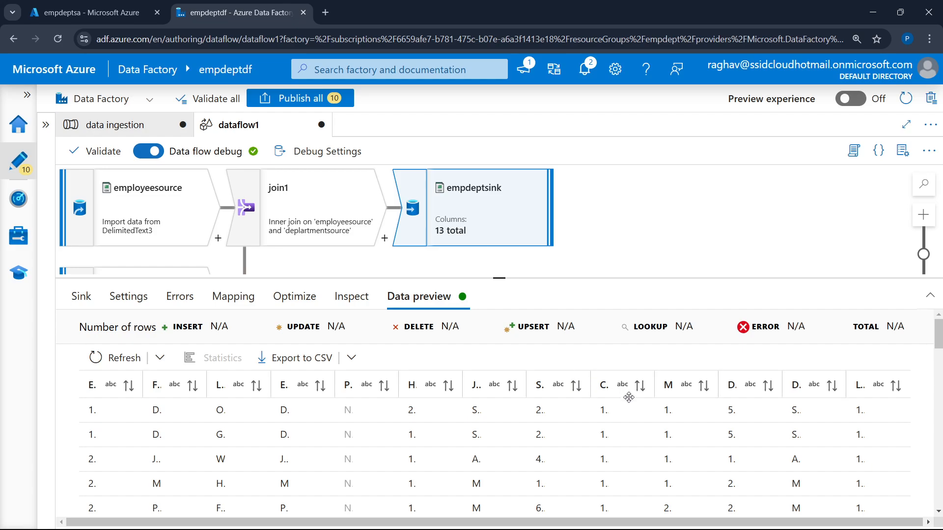
pyautogui.scroll(-3, 624, 395)
pyautogui.scroll(3, 540, 412)
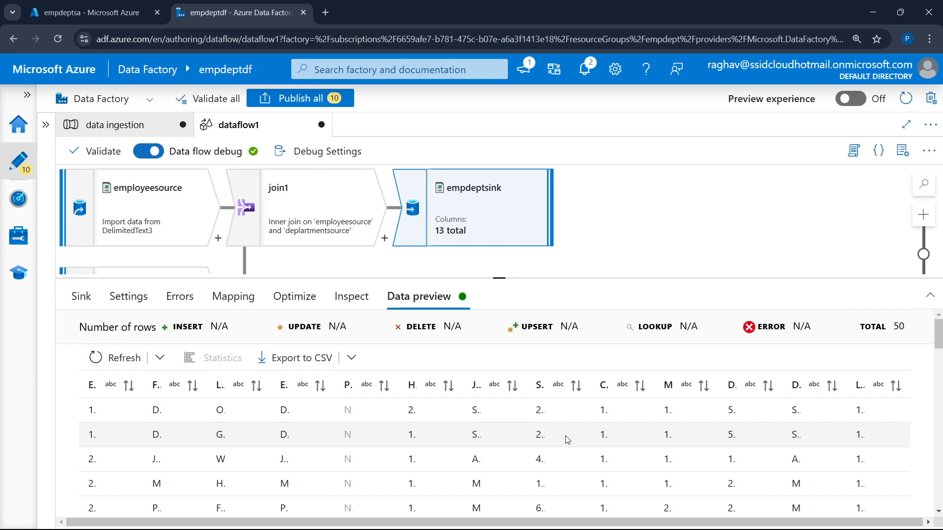
pyautogui.click(852, 299)
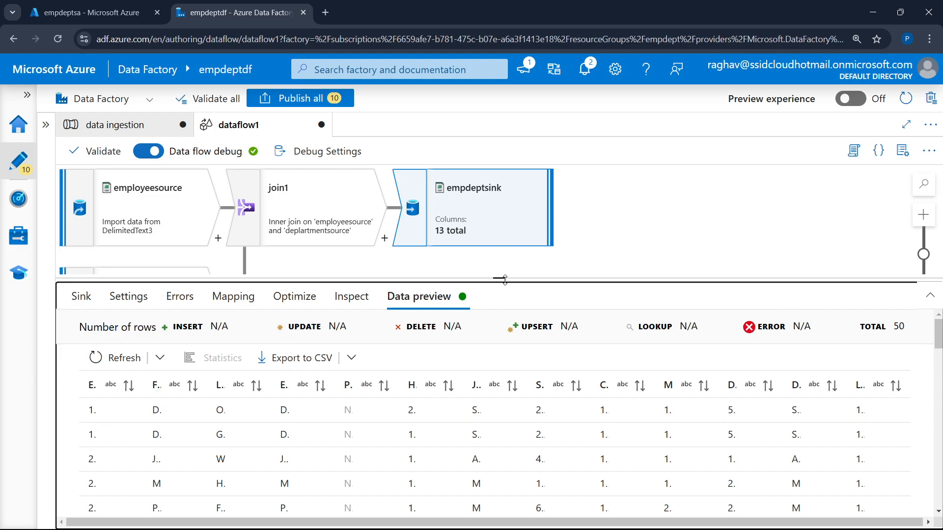
# Insert an Aggregate transformation directly after join1 in dataflow1
pyautogui.moveTo(504, 279); pyautogui.dragTo(499, 440)
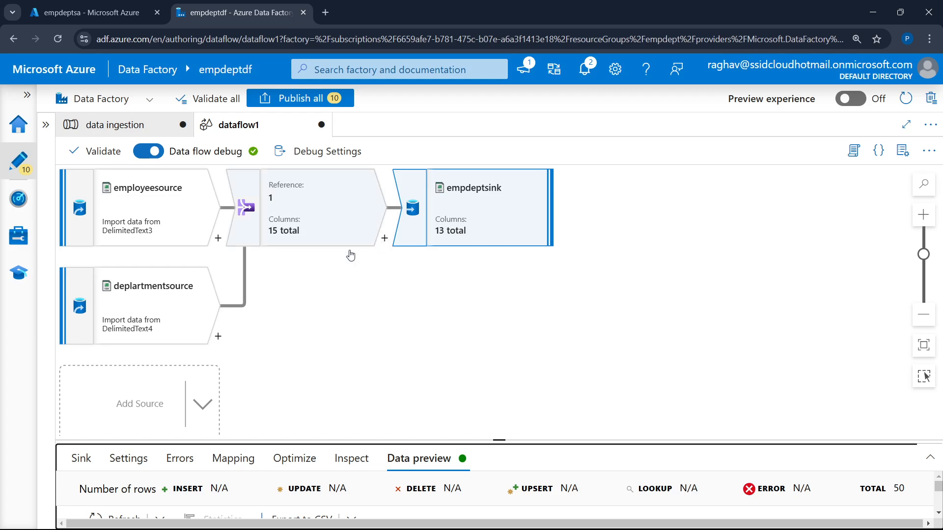
pyautogui.click(384, 239)
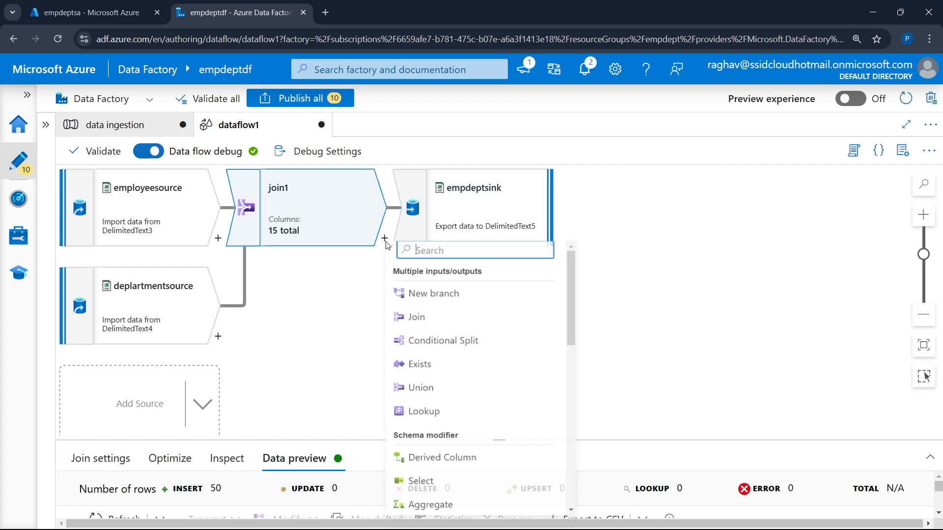
pyautogui.scroll(-4, 447, 457)
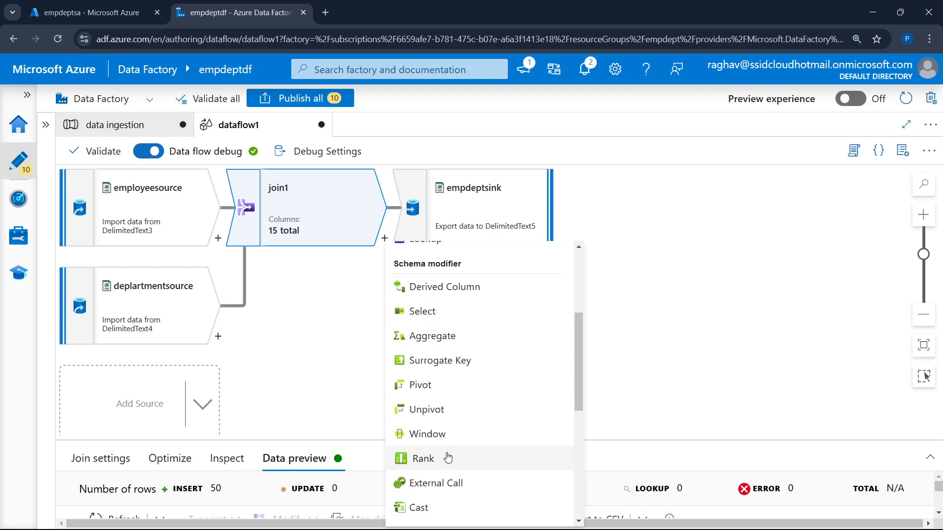
pyautogui.click(418, 336)
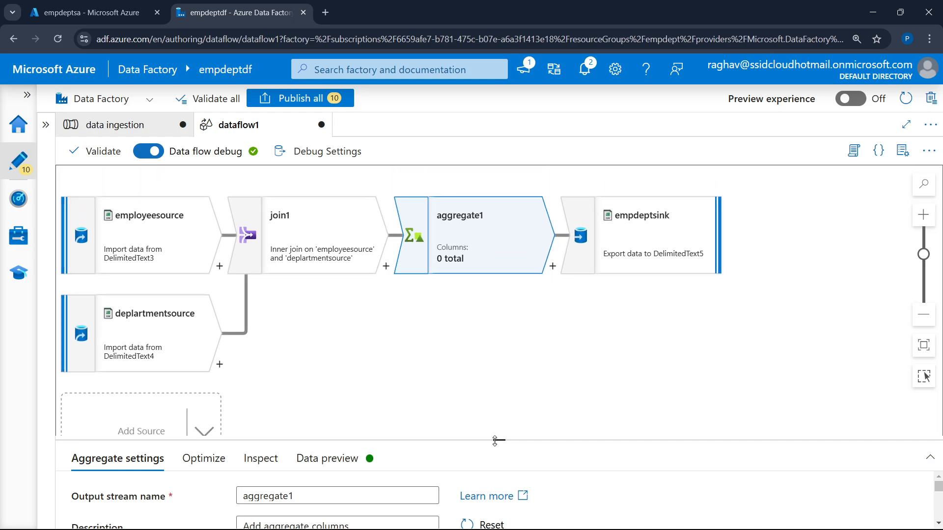
pyautogui.moveTo(495, 440); pyautogui.dragTo(533, 246)
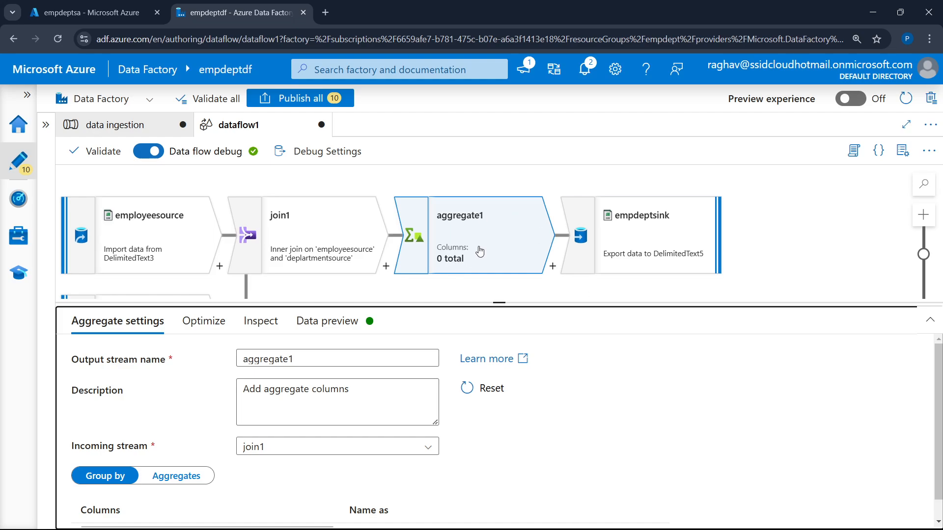
# Add a Sink directly to join1 as a separate branch alongside the aggregate
pyautogui.moveTo(502, 301); pyautogui.dragTo(500, 434)
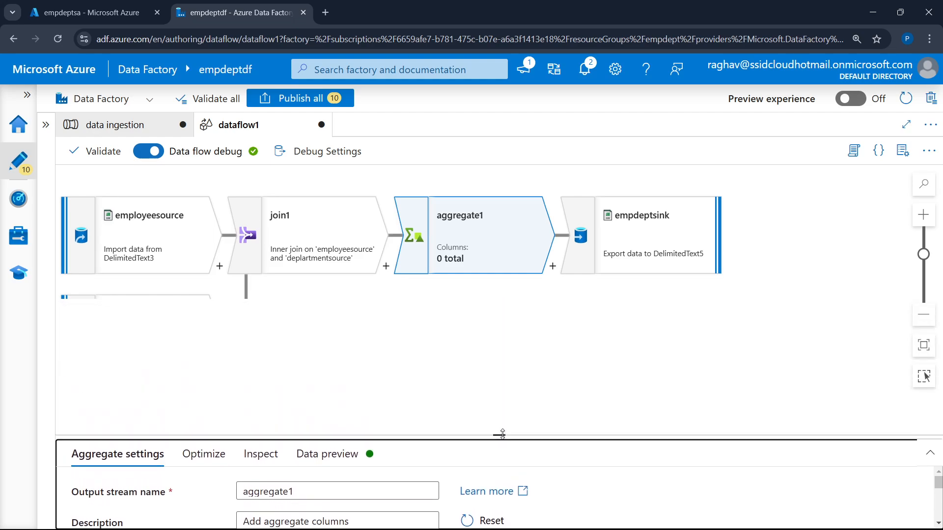
pyautogui.click(386, 267)
pyautogui.scroll(-5, 449, 364)
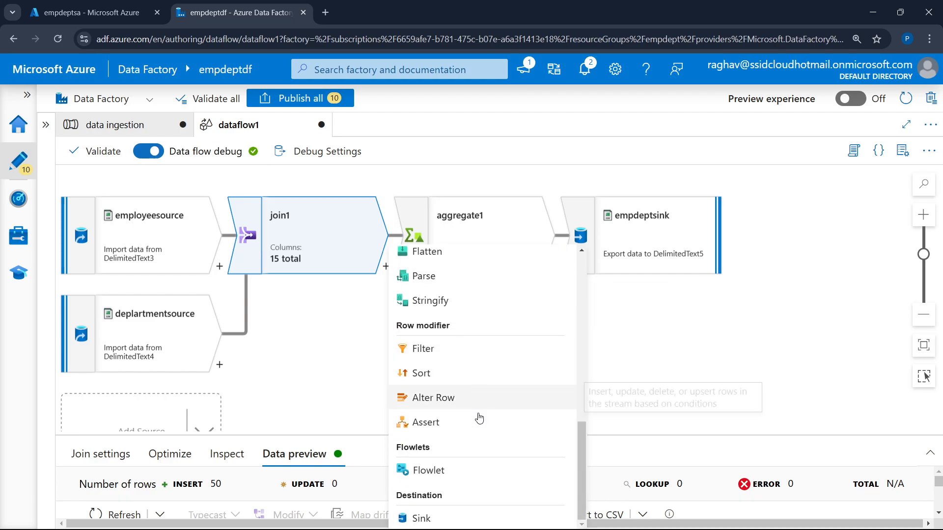
pyautogui.click(472, 518)
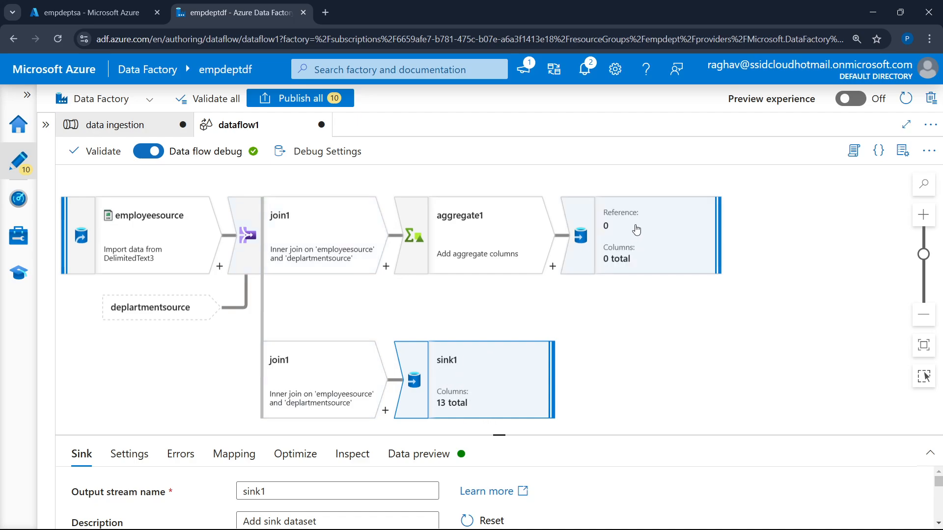
# Delete both the empdeptsink sink after aggregate1 and the sink1 branch of join1
pyautogui.click(637, 235)
pyautogui.press('Delete')
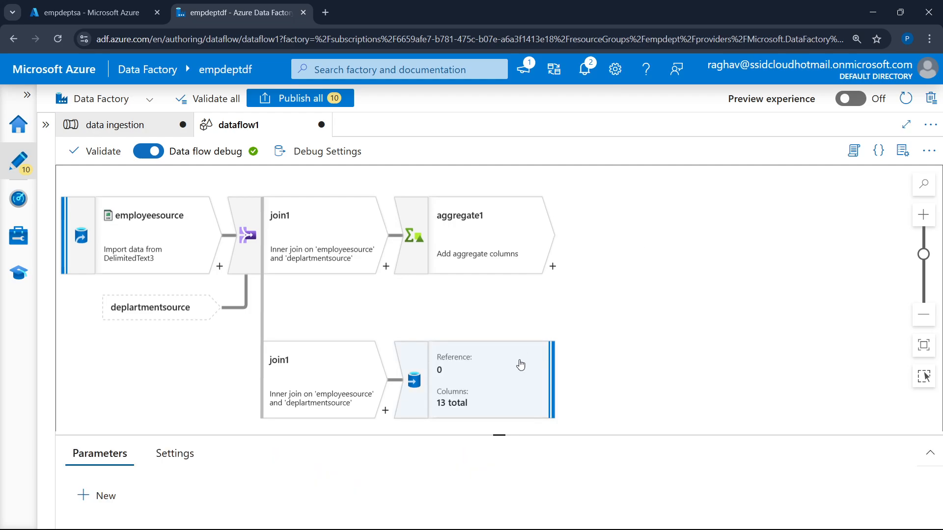
pyautogui.click(487, 375)
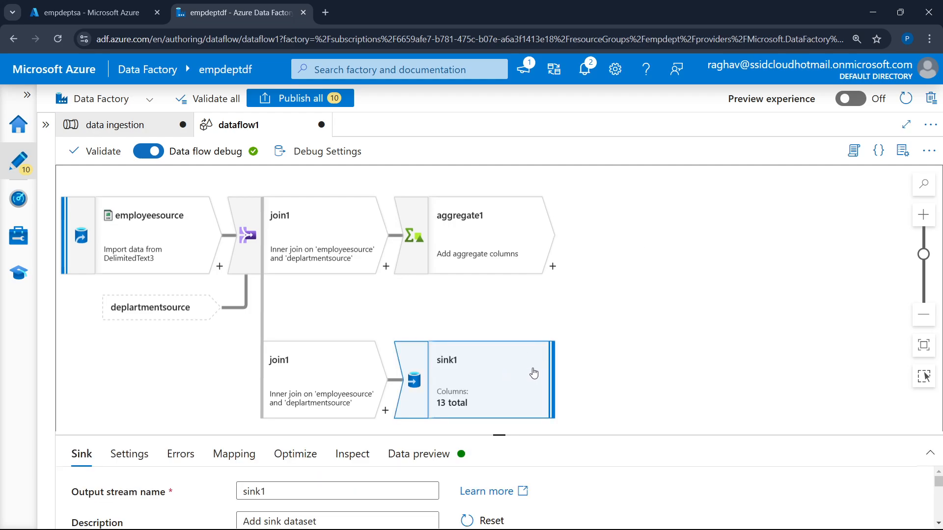
pyautogui.press('Delete')
pyautogui.click(386, 267)
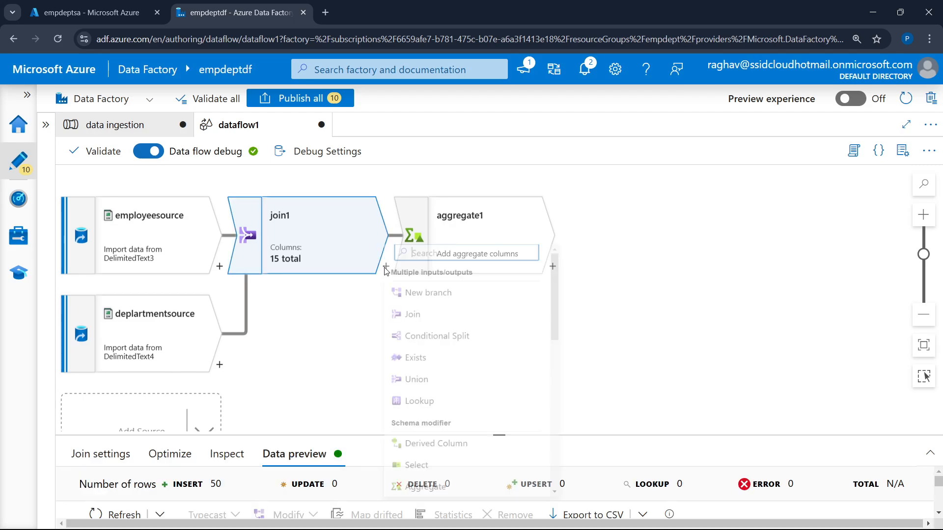
pyautogui.scroll(-8, 479, 385)
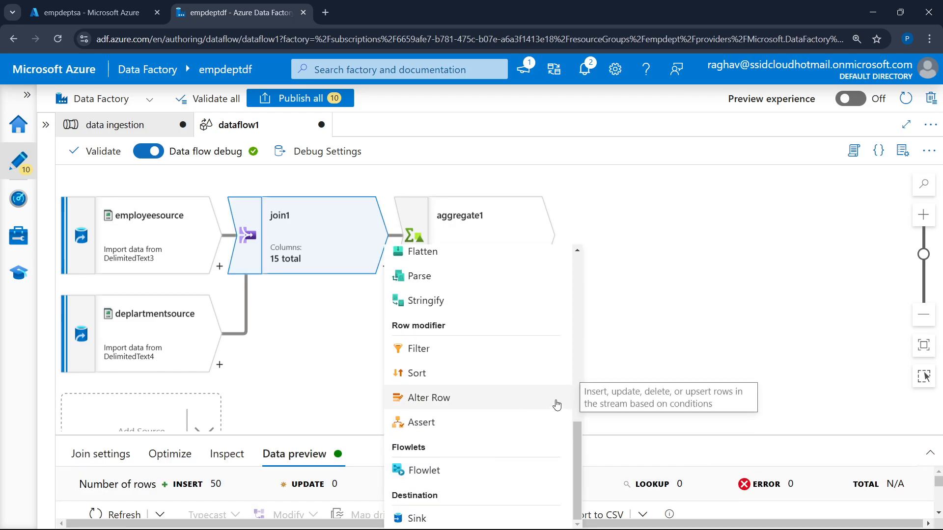
pyautogui.press('Escape')
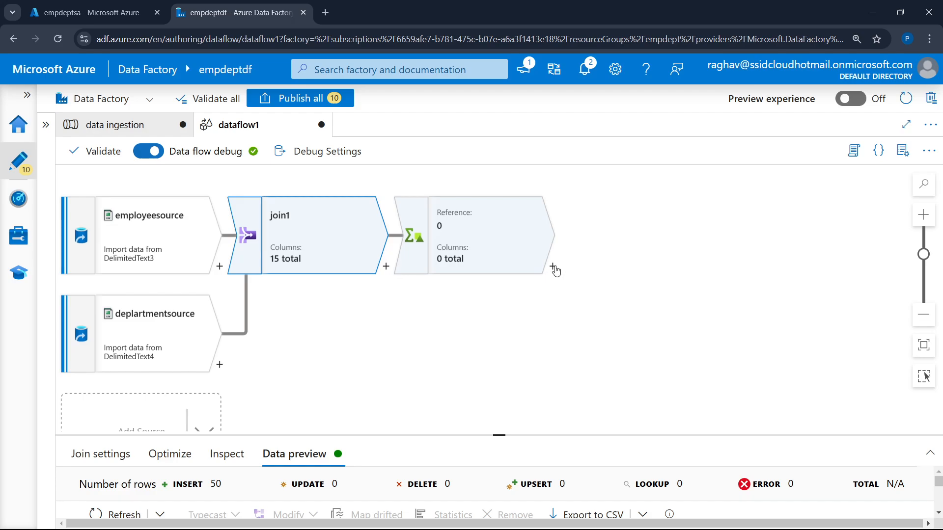
pyautogui.click(553, 266)
pyautogui.click(650, 233)
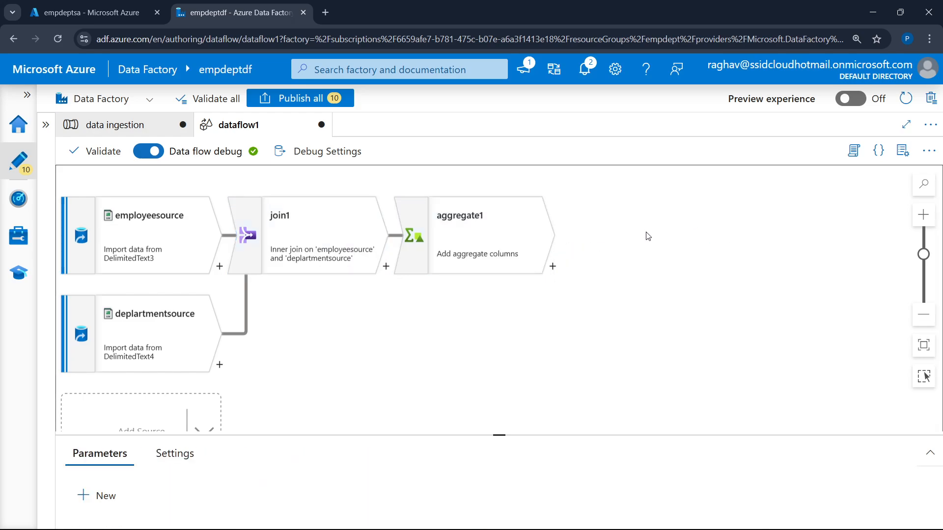
# Add a Sink after aggregate1 to receive the aggregated output
pyautogui.click(540, 235)
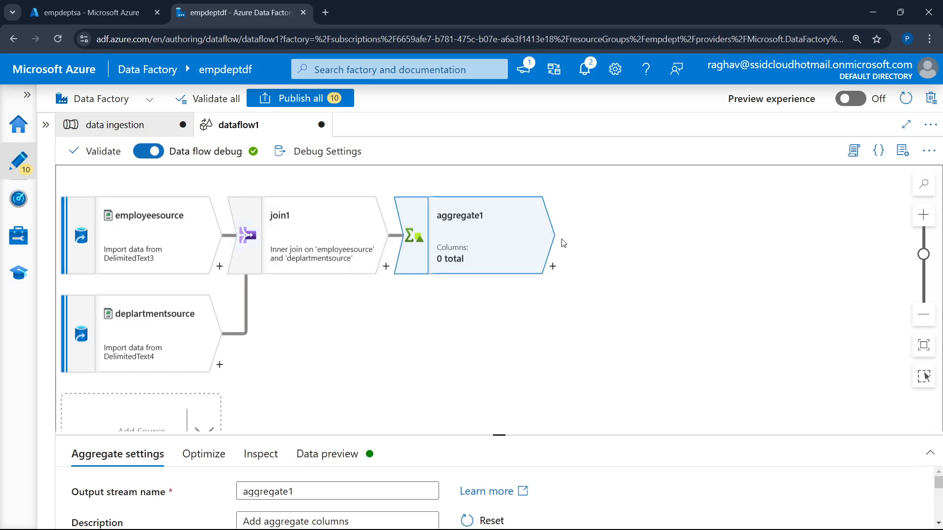
pyautogui.click(552, 266)
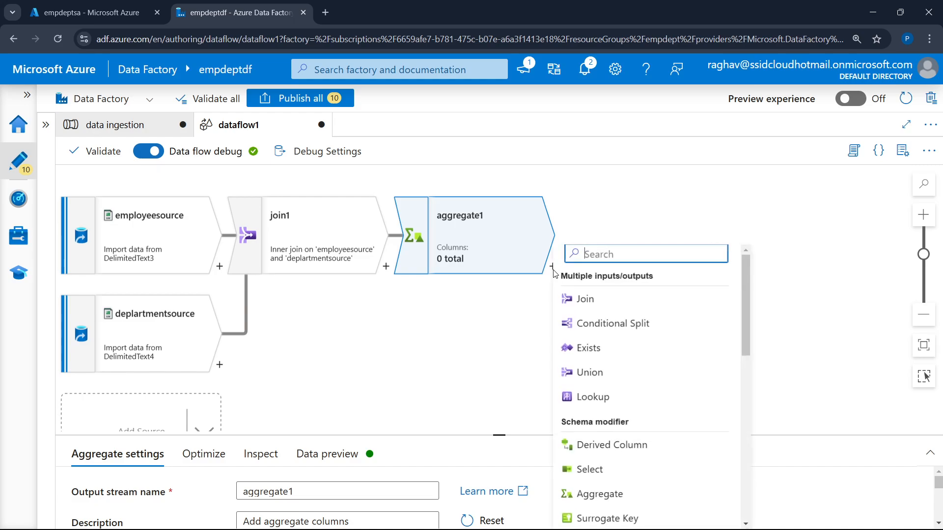
pyautogui.scroll(-10, 596, 491)
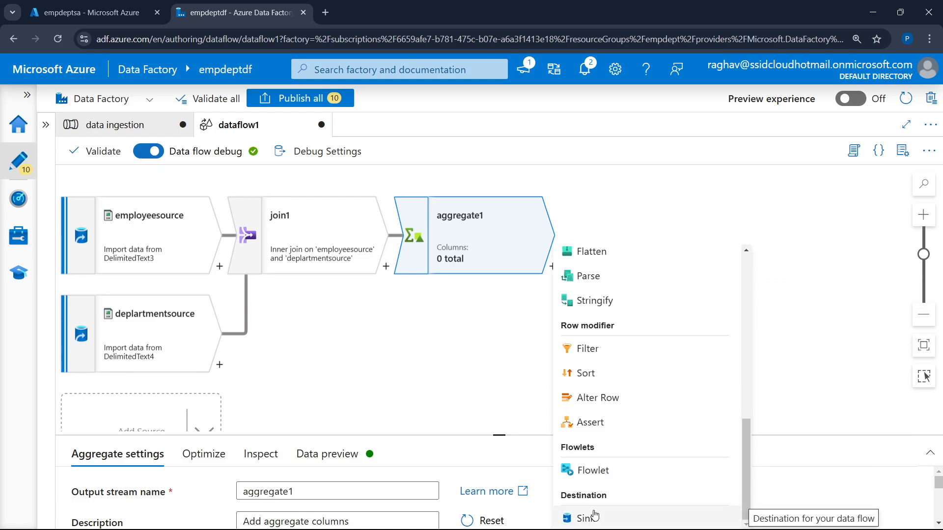
pyautogui.click(595, 516)
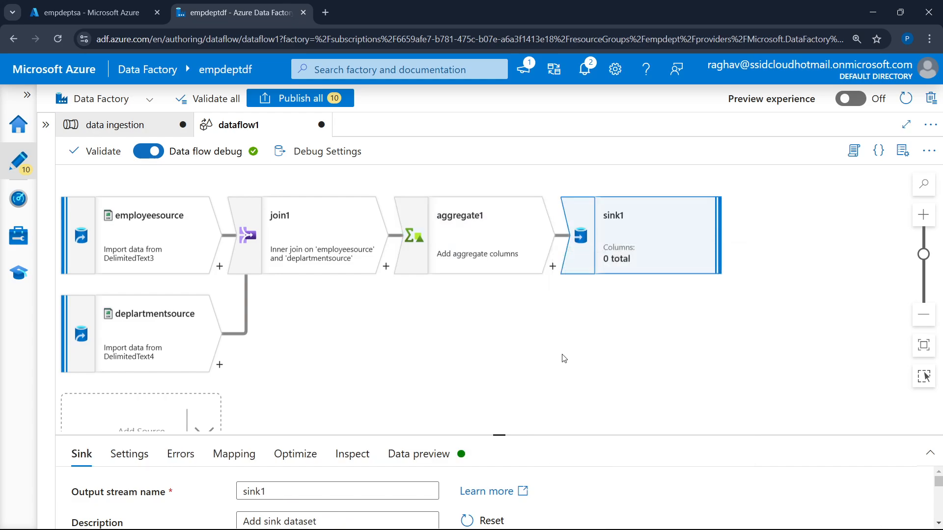
# Add a second Sink branching directly from join1 for the joined data
pyautogui.click(386, 266)
pyautogui.scroll(-10, 442, 393)
pyautogui.click(413, 514)
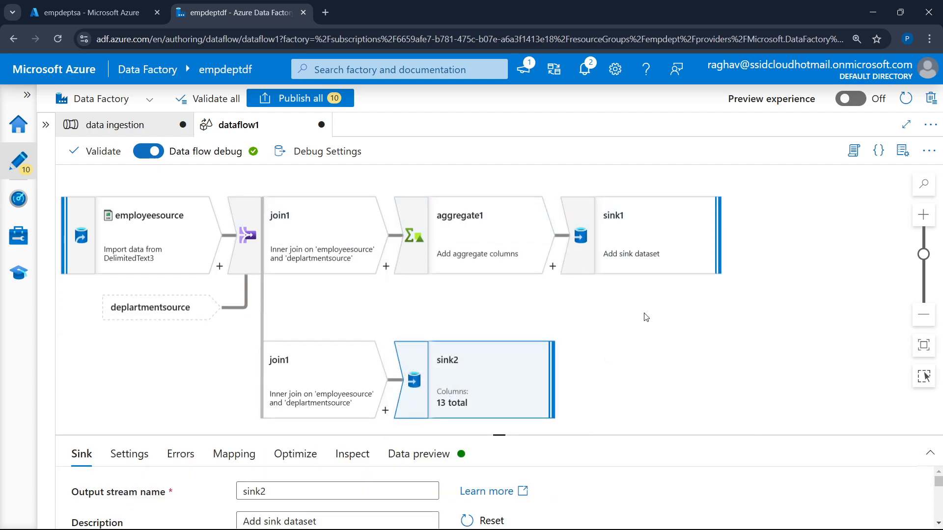
# Set DEPARTMENT_NAME as the group-by column of aggregate1
pyautogui.click(515, 255)
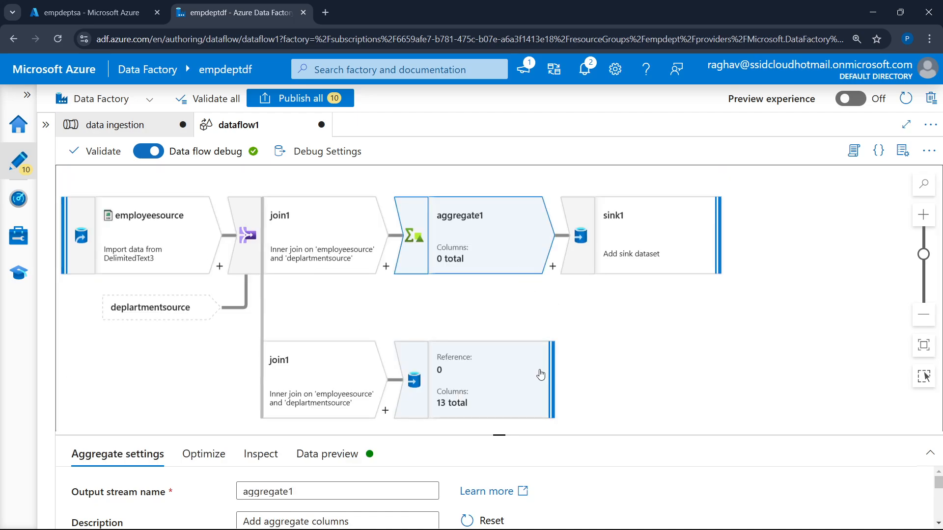
pyautogui.moveTo(496, 436); pyautogui.dragTo(561, 172)
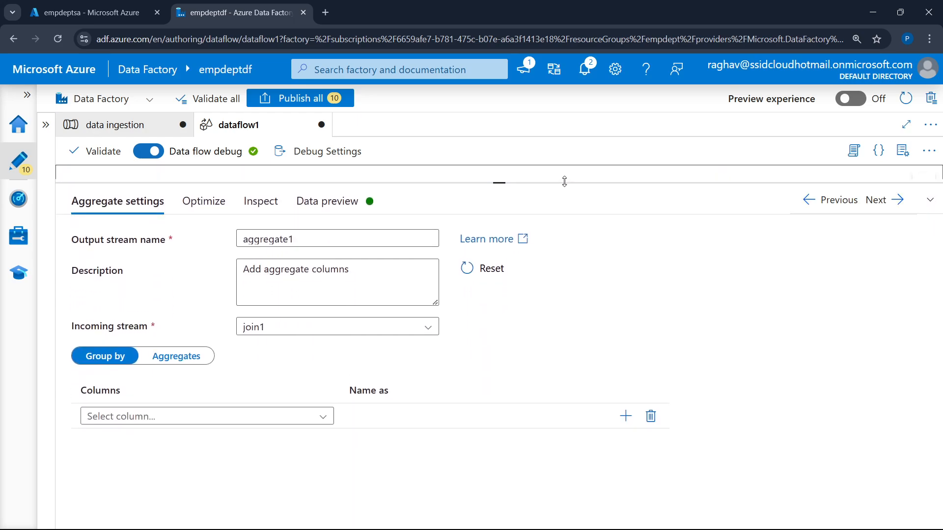
pyautogui.click(160, 408)
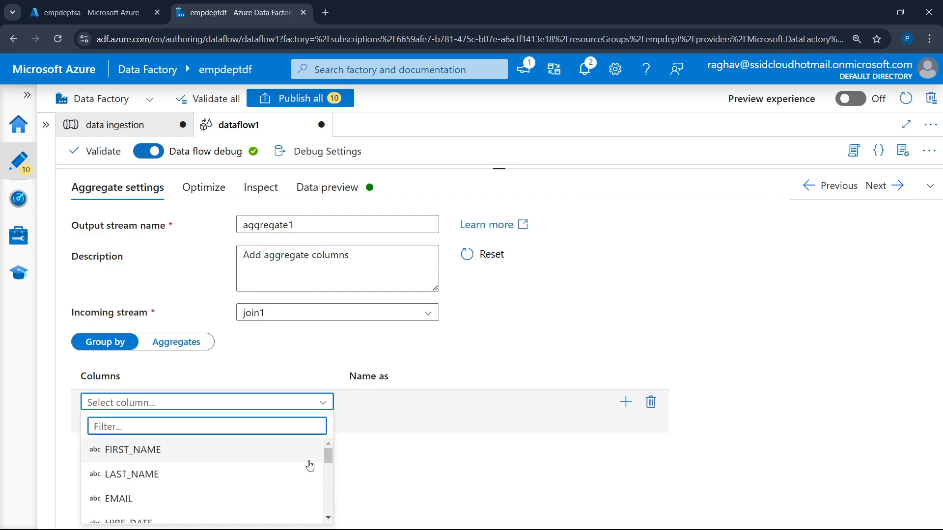
pyautogui.scroll(-3, 290, 465)
pyautogui.scroll(2, 221, 467)
pyautogui.scroll(-2, 187, 461)
pyautogui.click(182, 462)
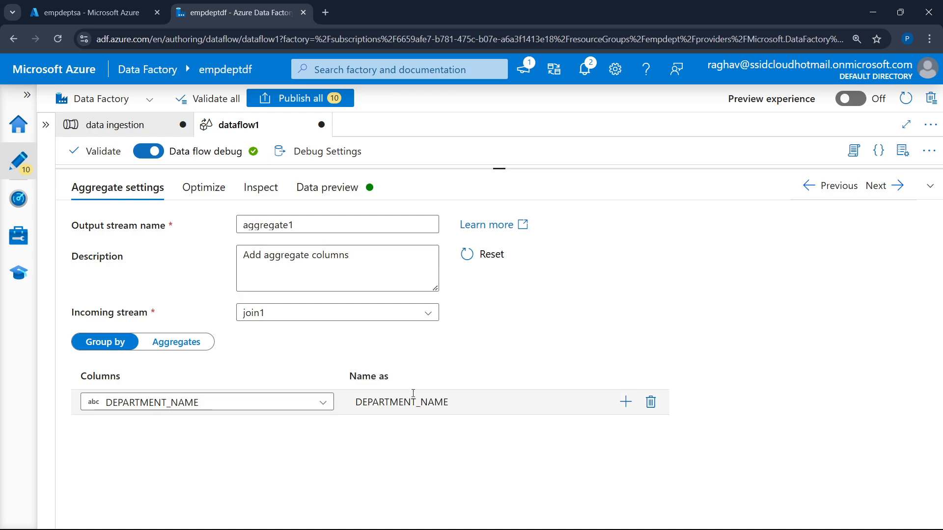
# Add JOB_ID as a second group-by column of aggregate1, checking the required grouping in the Miro diagram
pyautogui.click(633, 408)
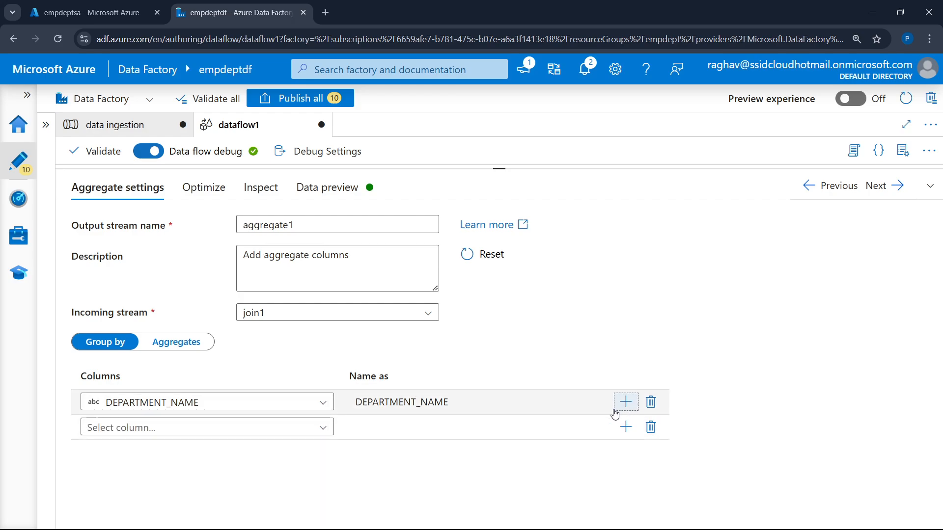
pyautogui.click(303, 429)
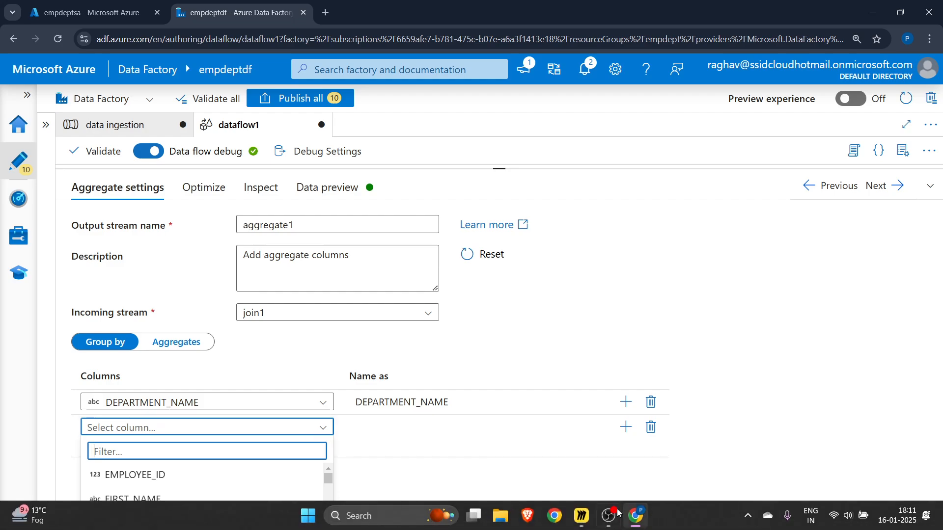
pyautogui.click(581, 515)
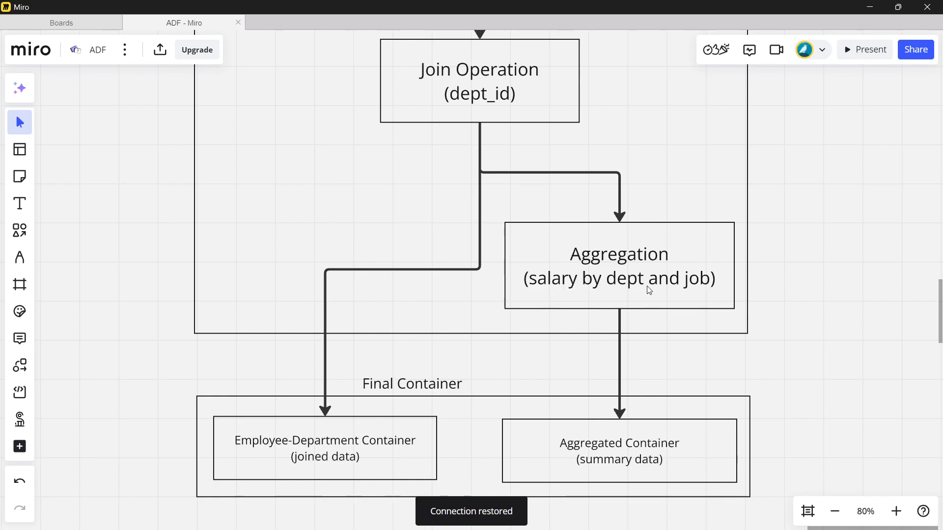
pyautogui.moveTo(571, 511)
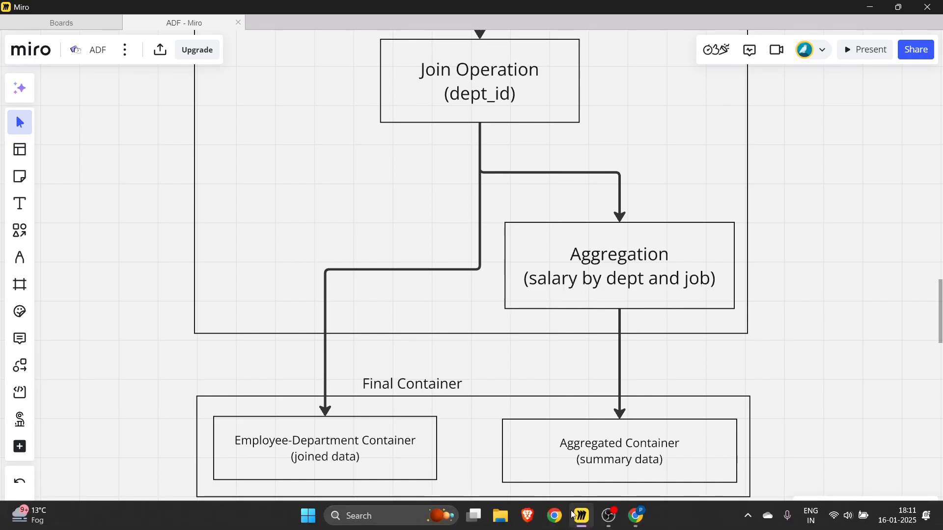
pyautogui.click(635, 516)
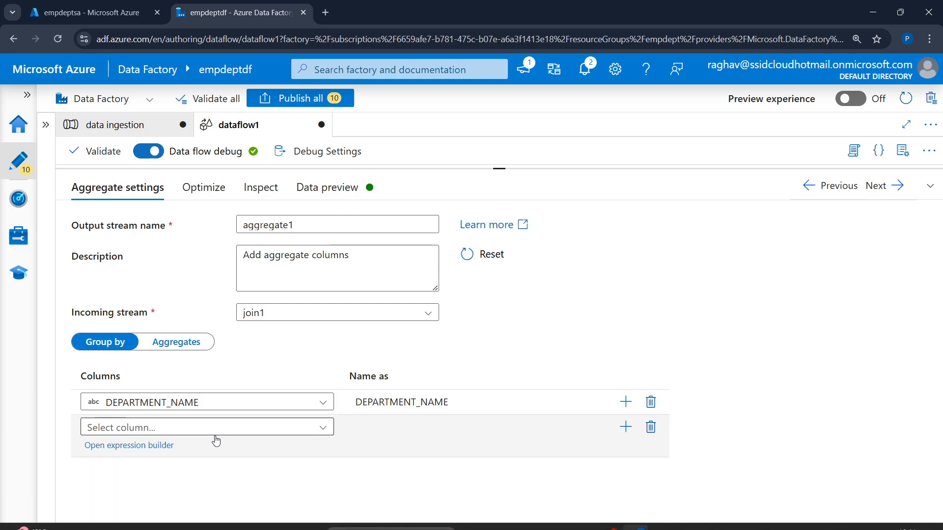
pyautogui.click(209, 427)
pyautogui.scroll(-1, 184, 476)
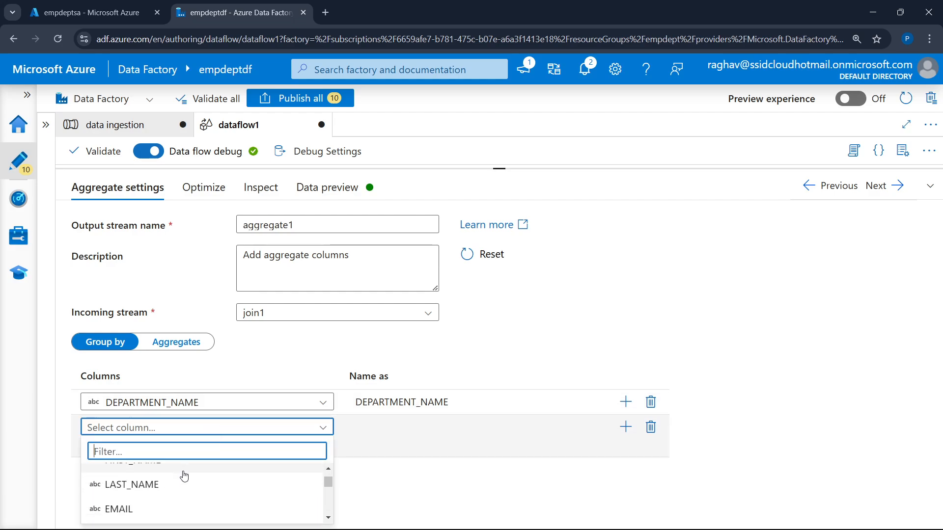
pyautogui.scroll(-3, 177, 488)
pyautogui.click(176, 497)
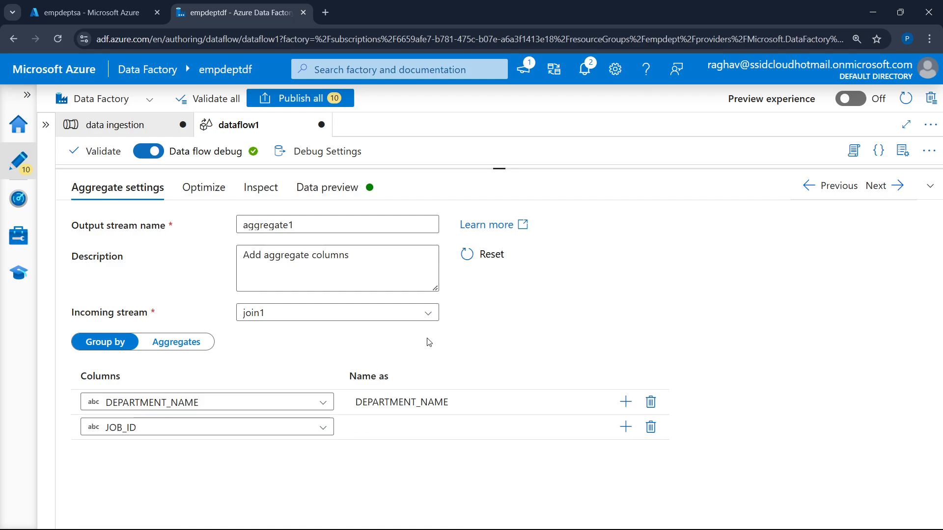
# Define a SALARY aggregate column in aggregate1 with the expression sum(SALARY) and save it
pyautogui.click(164, 346)
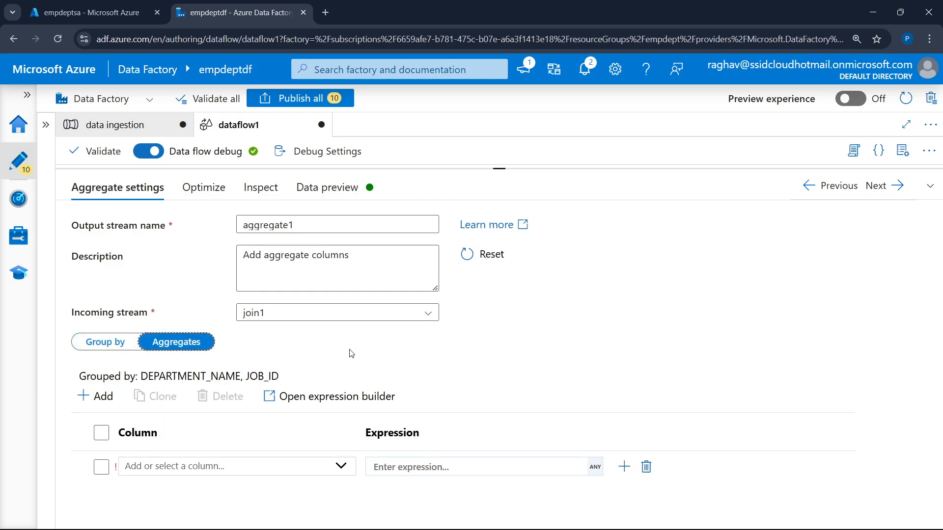
pyautogui.click(223, 466)
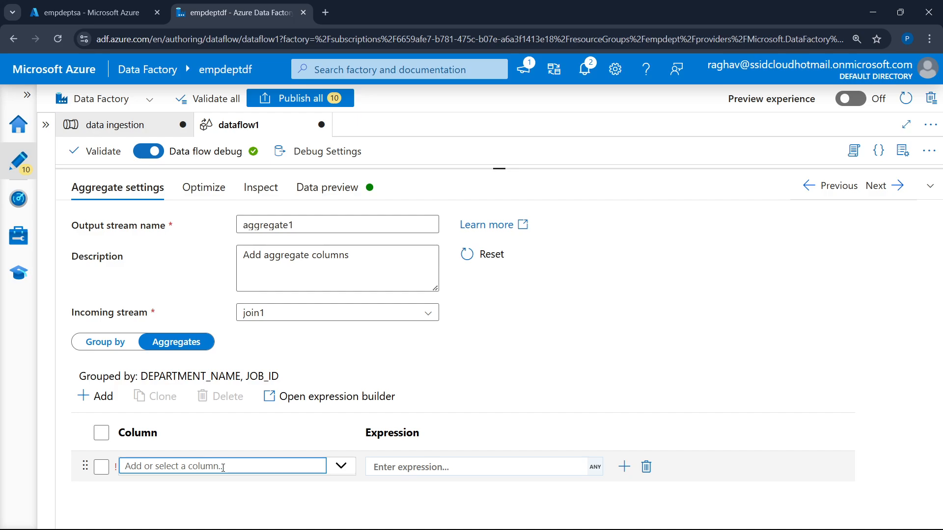
pyautogui.write('SALARY')
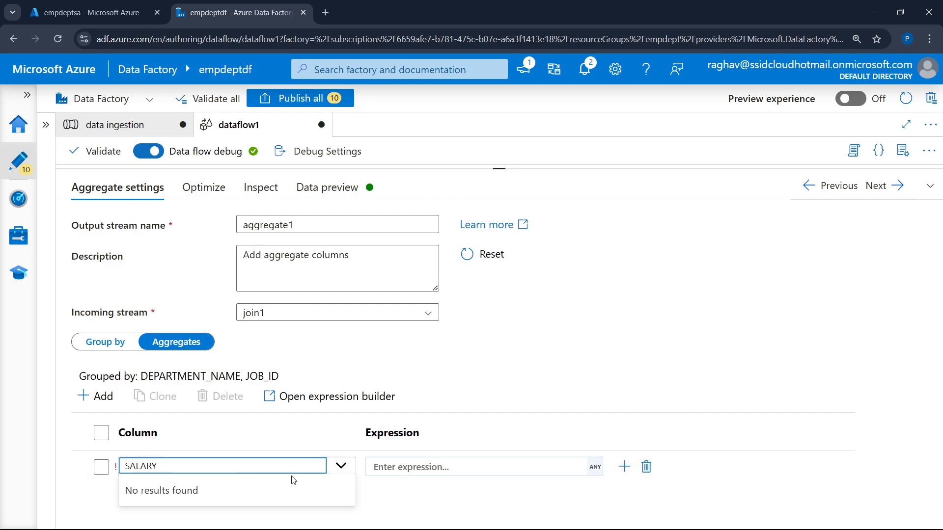
pyautogui.press('Tab')
pyautogui.click(425, 487)
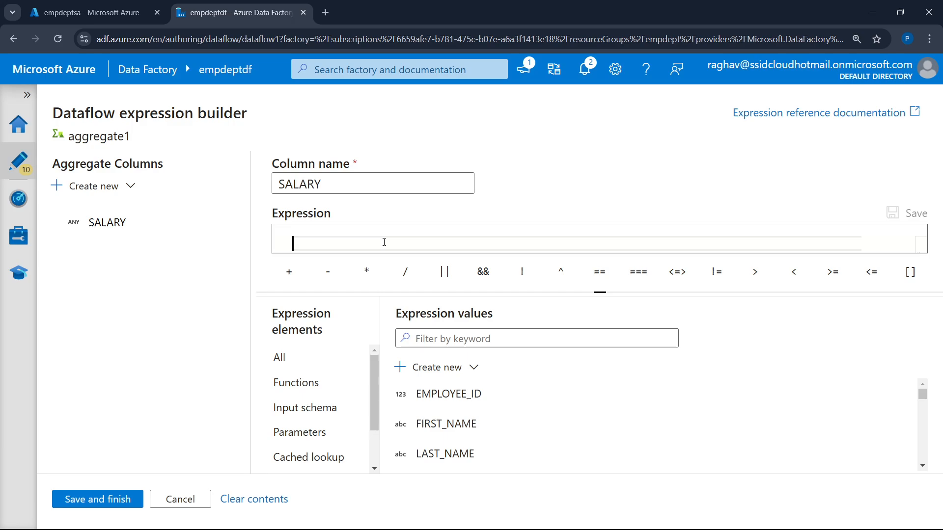
pyautogui.write('sum(sa')
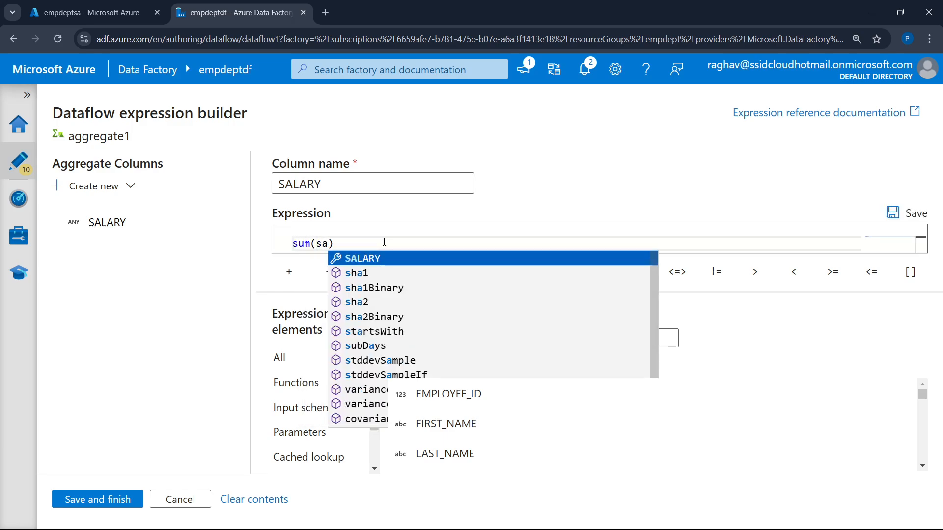
pyautogui.press('Return')
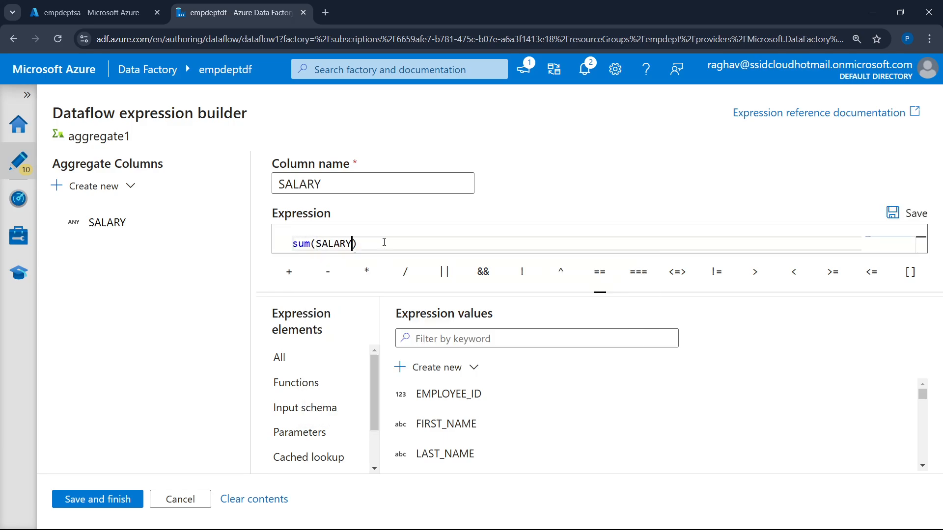
pyautogui.click(100, 501)
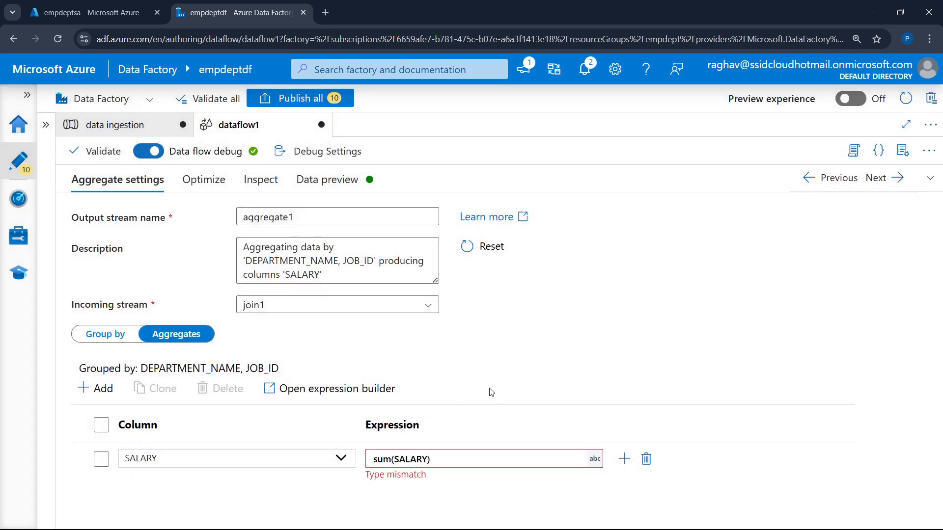
# Examine join1's data preview, column schema and optimize settings in the data flow
pyautogui.click(929, 182)
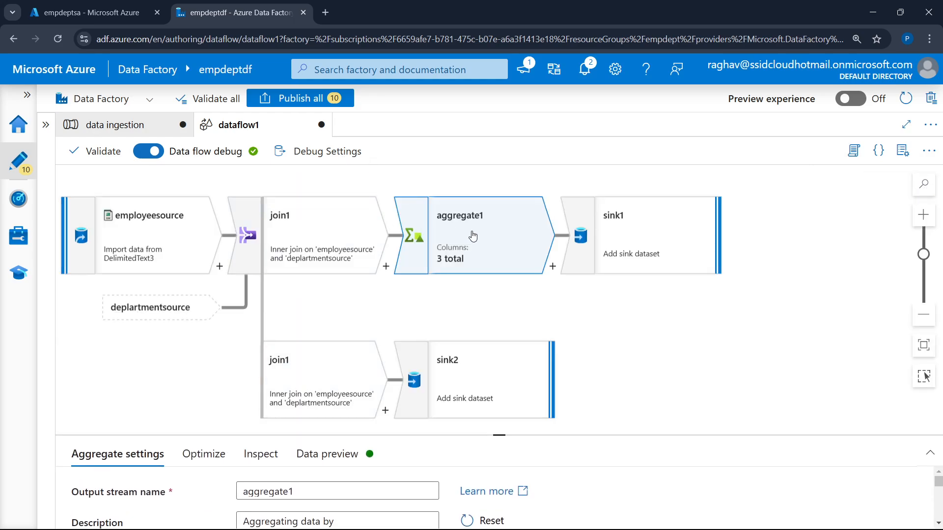
pyautogui.click(306, 237)
pyautogui.scroll(-2, 487, 295)
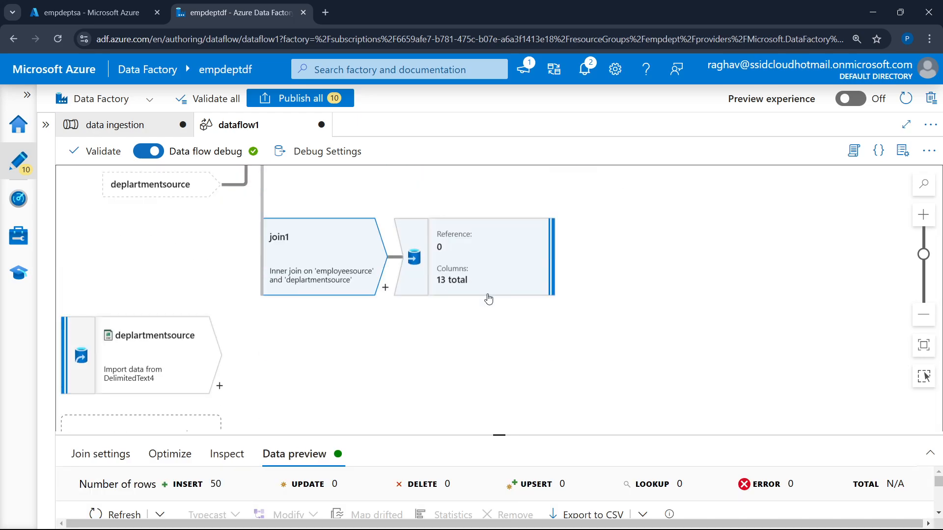
pyautogui.scroll(1, 459, 327)
pyautogui.click(497, 431)
pyautogui.moveTo(498, 431); pyautogui.dragTo(498, 284)
pyautogui.click(332, 195)
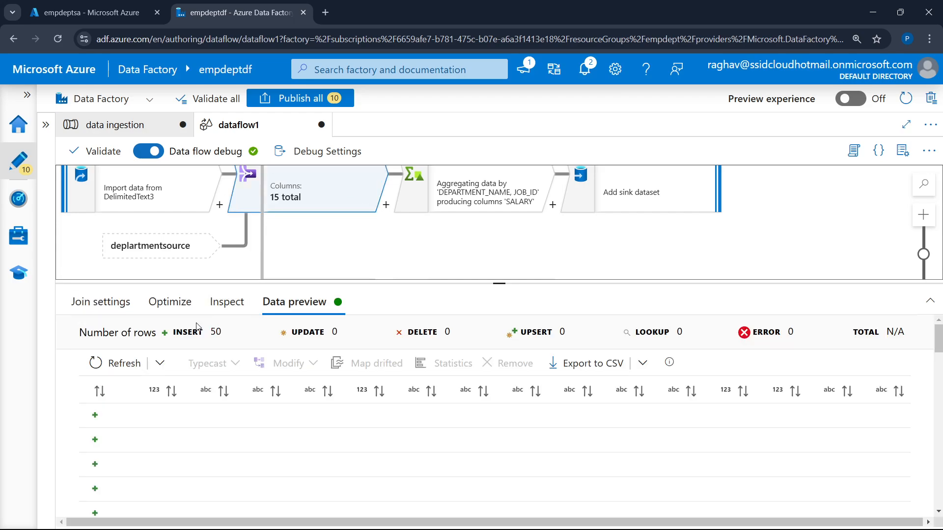
pyautogui.click(228, 301)
pyautogui.click(169, 302)
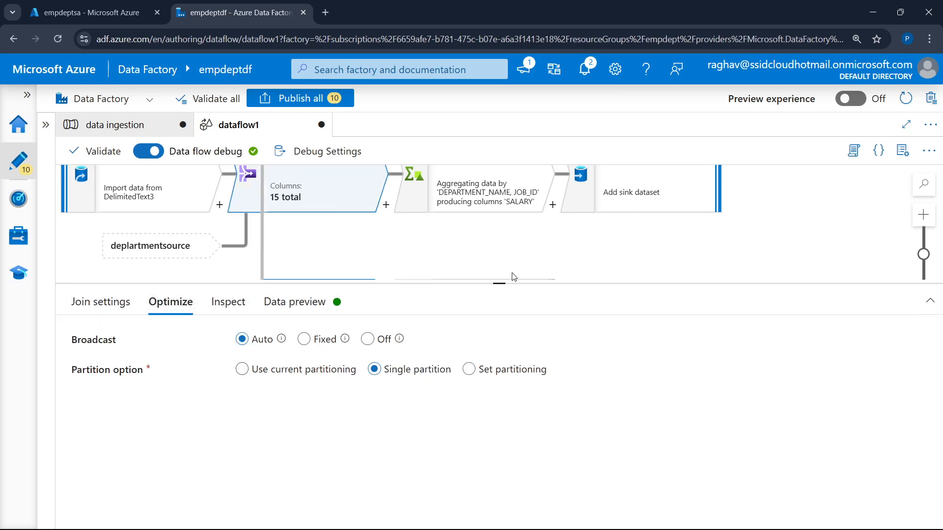
# Review aggregate1's partitioning, column schema and aggregate settings
pyautogui.moveTo(494, 283); pyautogui.dragTo(499, 391)
pyautogui.scroll(1, 618, 229)
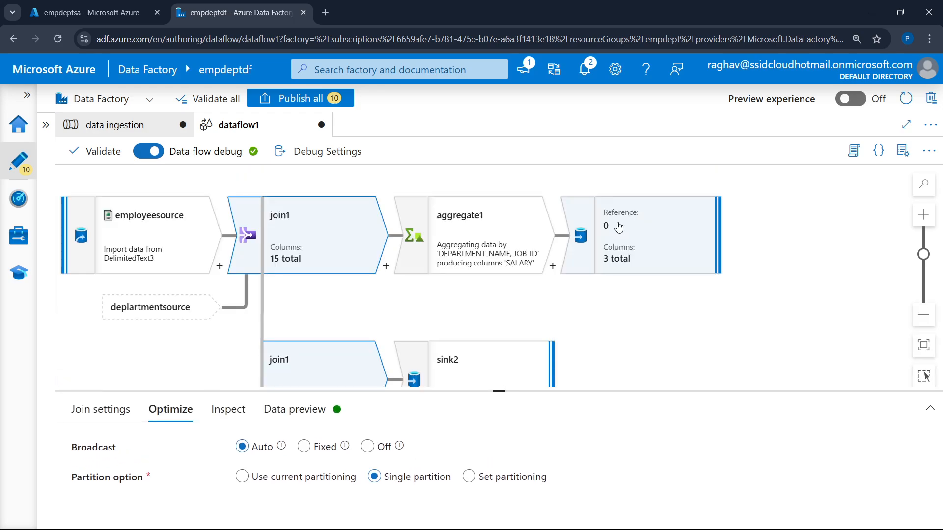
pyautogui.click(476, 255)
pyautogui.click(201, 409)
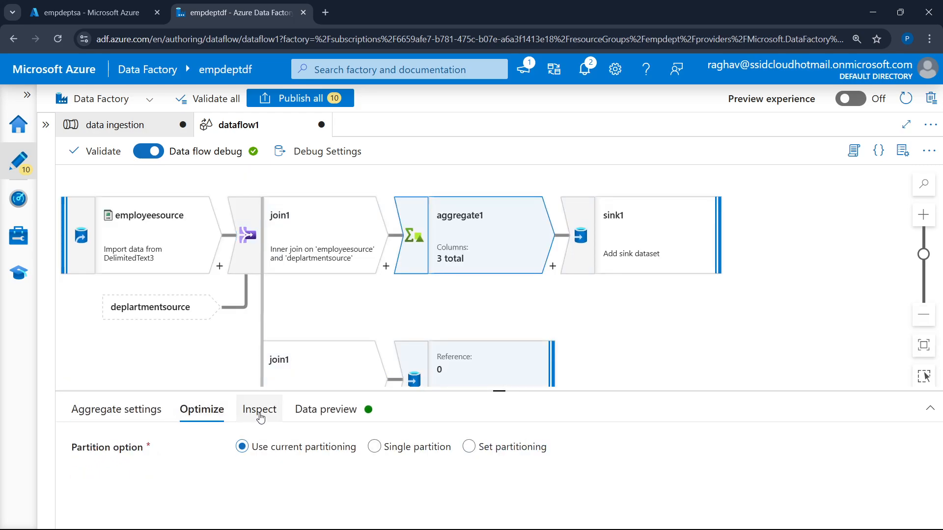
pyautogui.click(258, 409)
pyautogui.moveTo(500, 390); pyautogui.dragTo(547, 246)
pyautogui.hotkey('ctrl', '-')
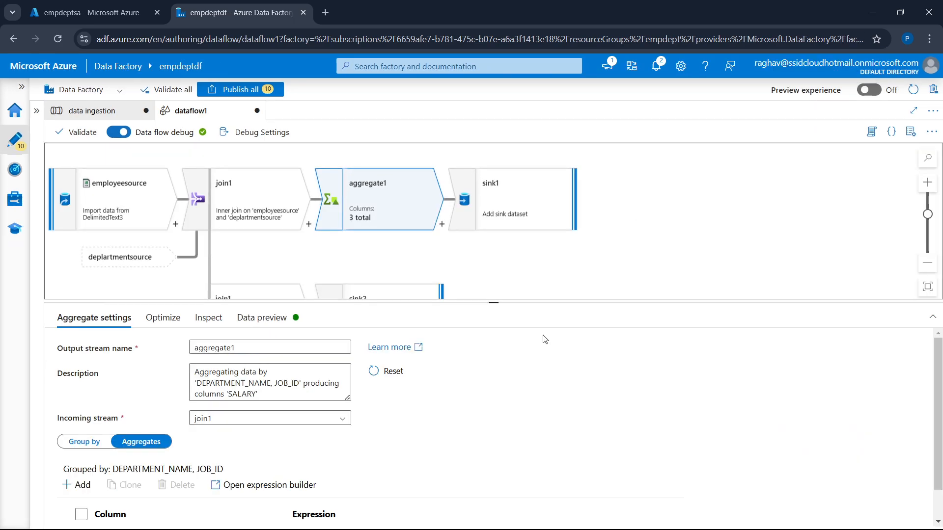
# Change the SALARY column's type to integer in the projection of employeesource
pyautogui.click(120, 203)
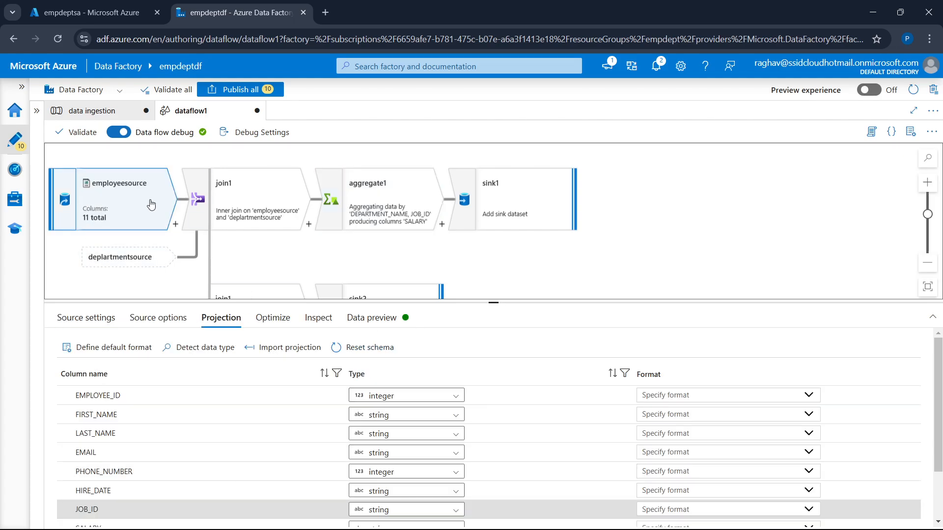
pyautogui.scroll(-2, 190, 485)
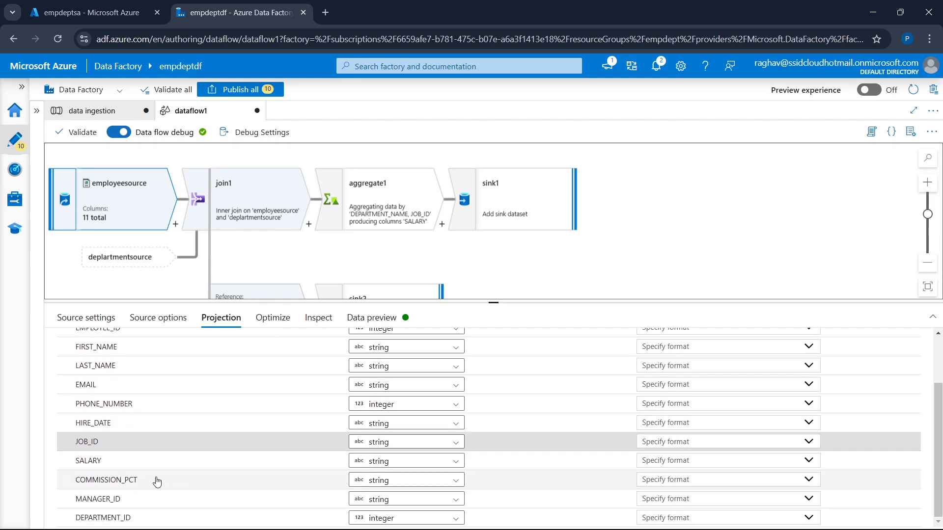
pyautogui.click(395, 463)
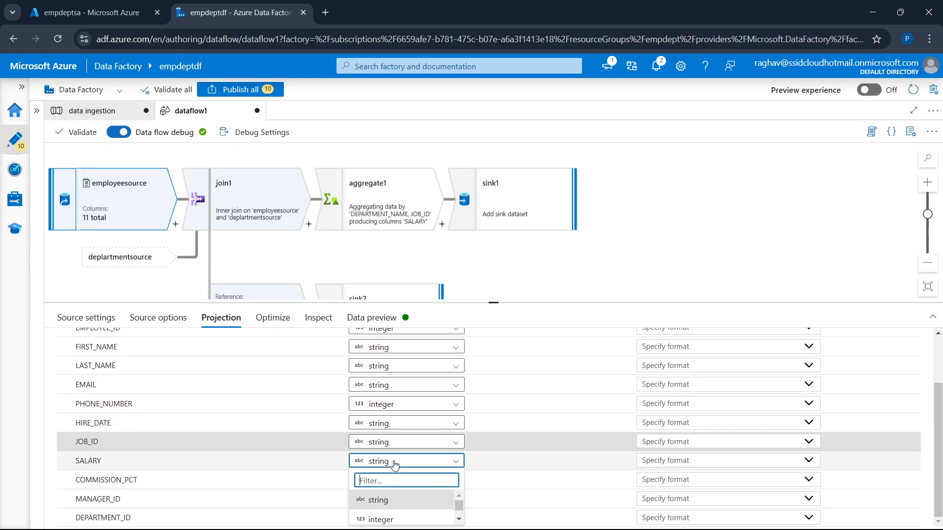
pyautogui.click(388, 520)
pyautogui.moveTo(492, 303); pyautogui.dragTo(493, 266)
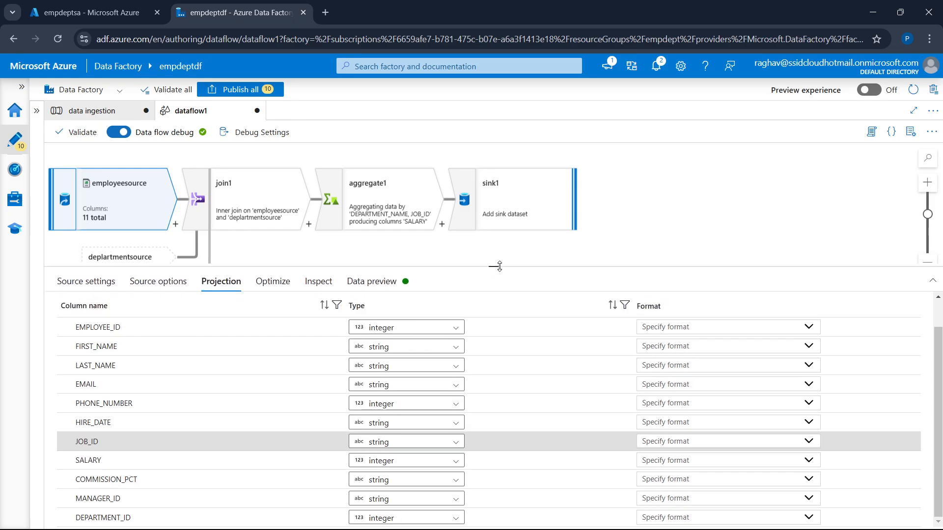
pyautogui.scroll(2, 411, 450)
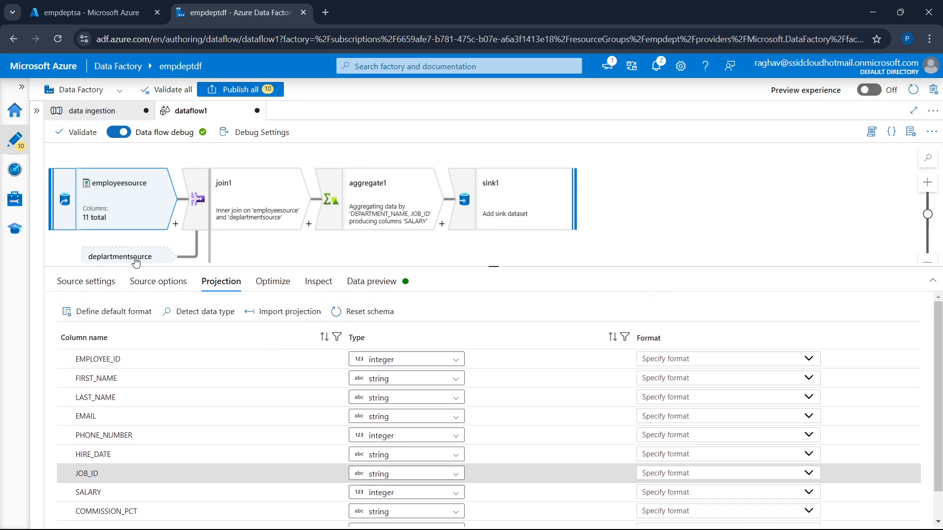
# Check the column types in deplartmentsource's projection and in join1's data preview and column schema
pyautogui.click(168, 261)
pyautogui.click(221, 290)
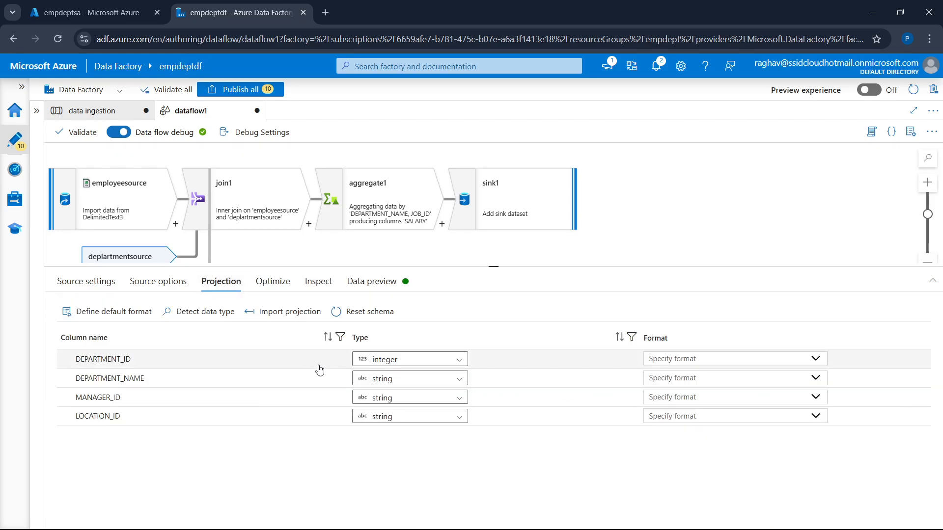
pyautogui.click(248, 209)
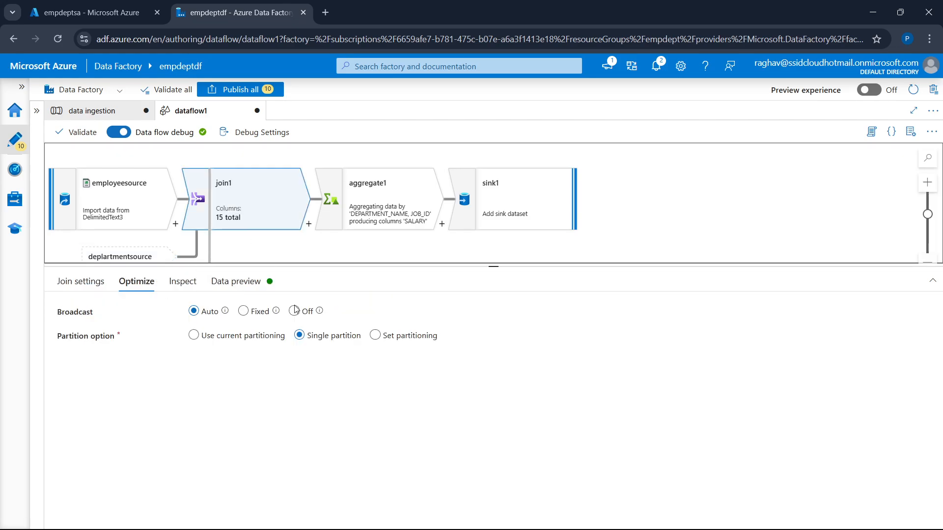
pyautogui.click(262, 287)
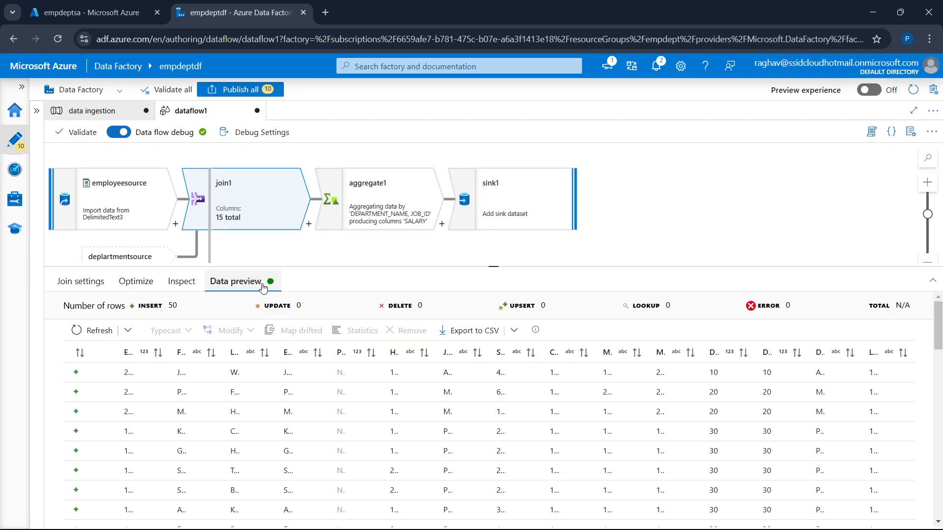
pyautogui.click(181, 281)
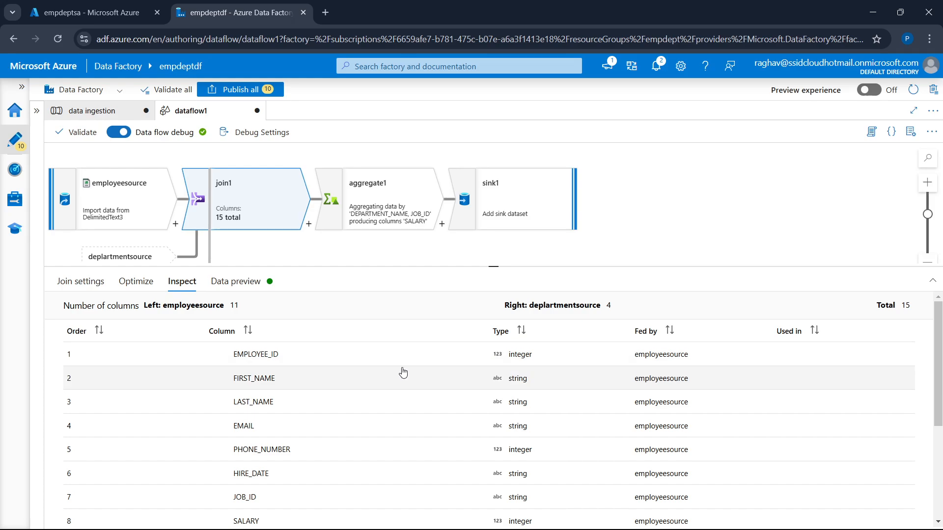
pyautogui.scroll(-3, 403, 372)
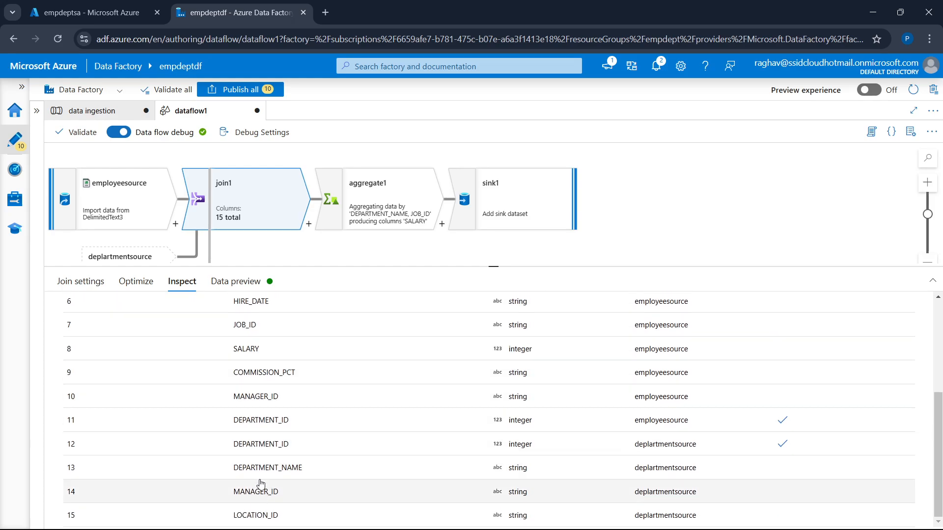
# Recheck the sum(SALARY) expression in aggregate1 and preview its aggregated data
pyautogui.click(399, 230)
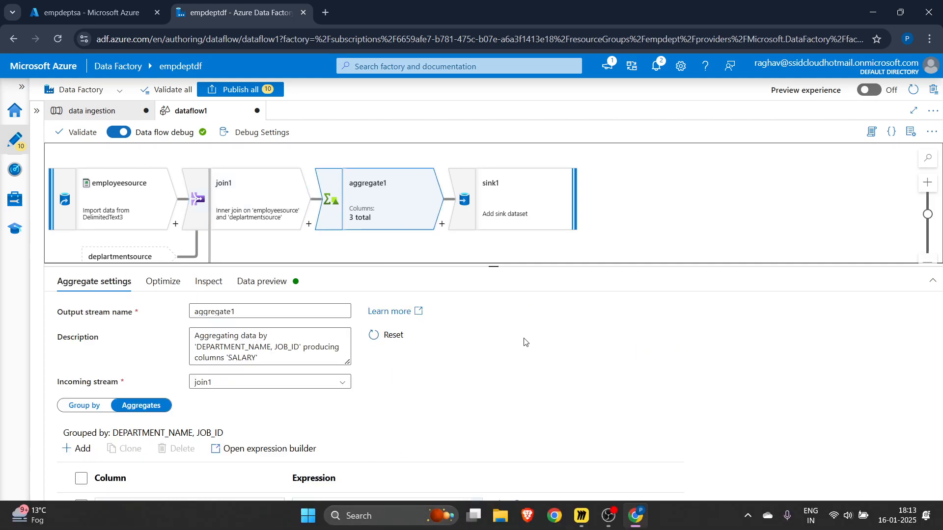
pyautogui.hotkey('ctrl', '+')
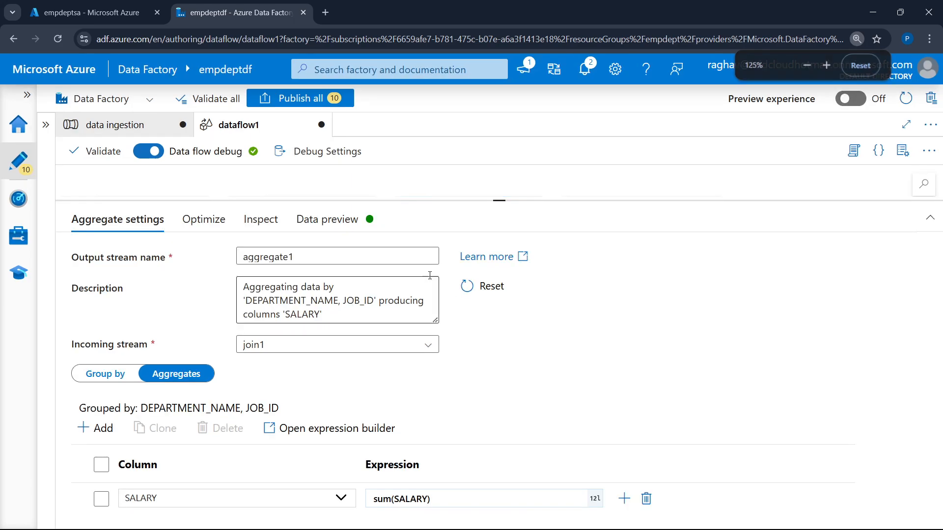
pyautogui.click(342, 222)
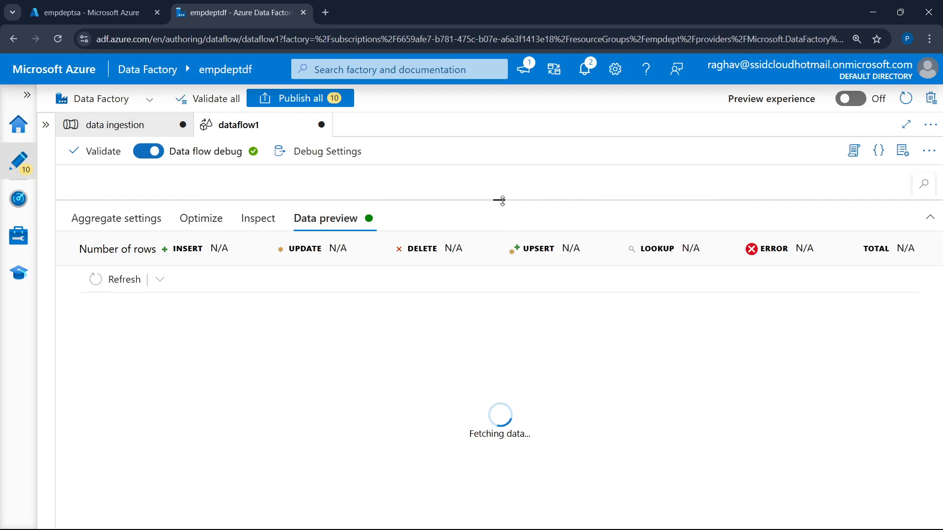
pyautogui.moveTo(502, 200); pyautogui.dragTo(512, 271)
pyautogui.scroll(-1, 540, 233)
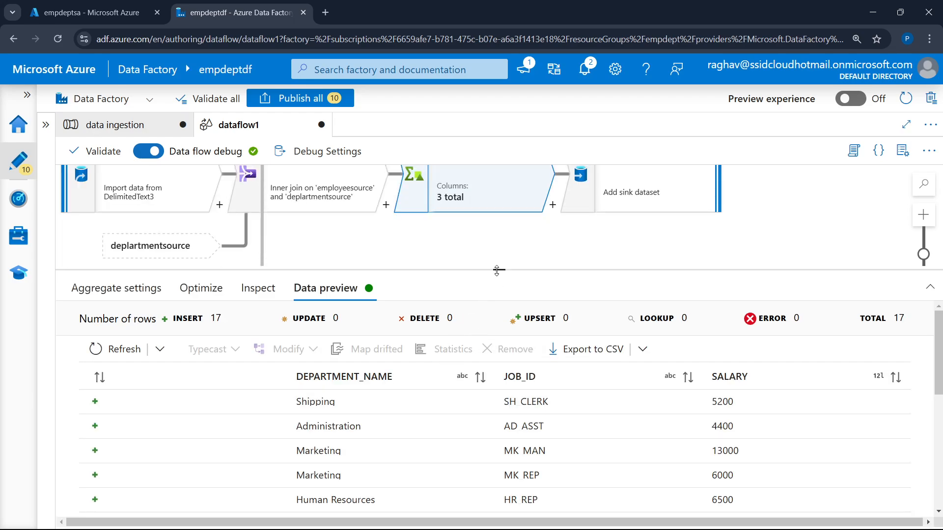
# Review the rows of aggregate1's data preview, checking the summed SALARY per DEPARTMENT_NAME and JOB_ID
pyautogui.moveTo(497, 270); pyautogui.dragTo(499, 222)
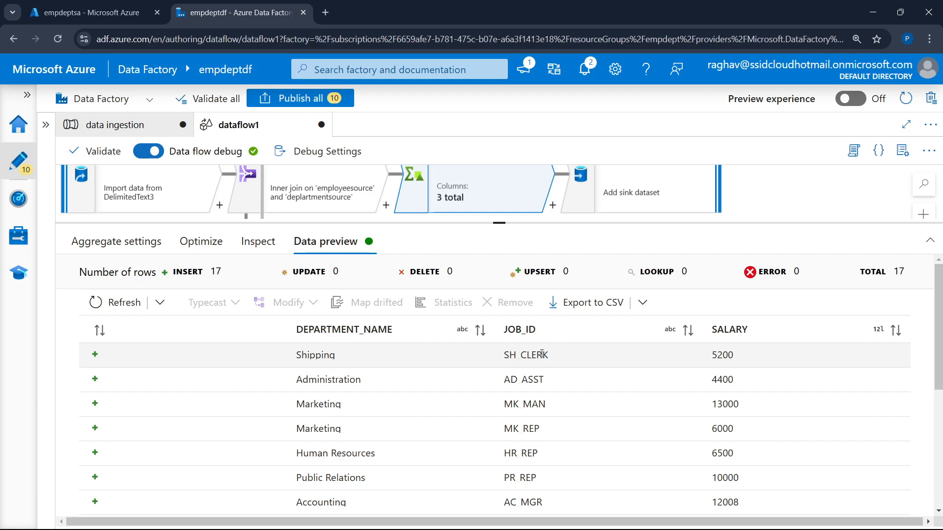
pyautogui.scroll(-5, 463, 455)
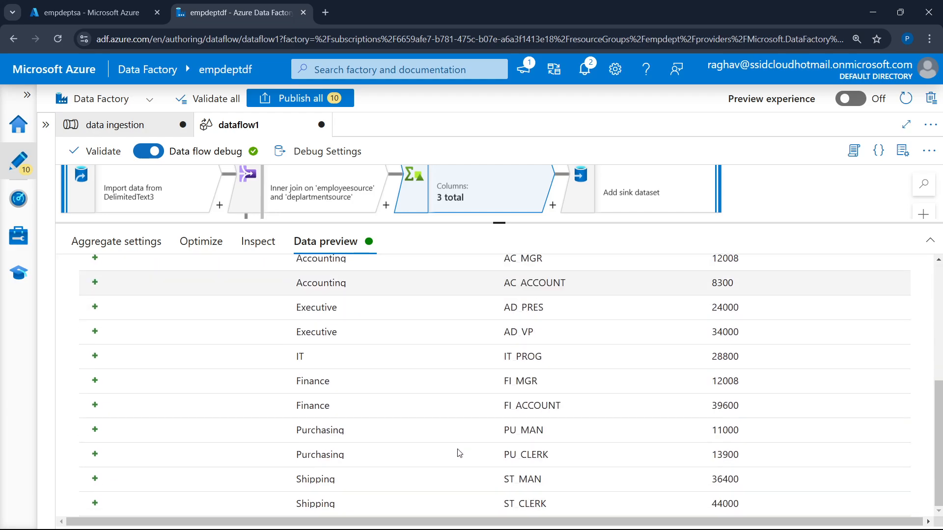
pyautogui.scroll(5, 706, 343)
pyautogui.scroll(-4, 726, 422)
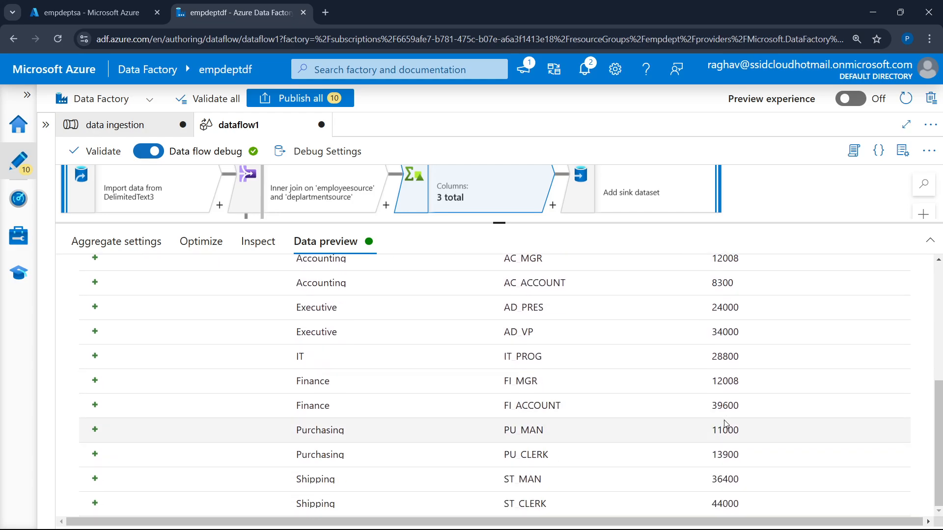
pyautogui.scroll(5, 724, 426)
pyautogui.moveTo(499, 223); pyautogui.dragTo(499, 312)
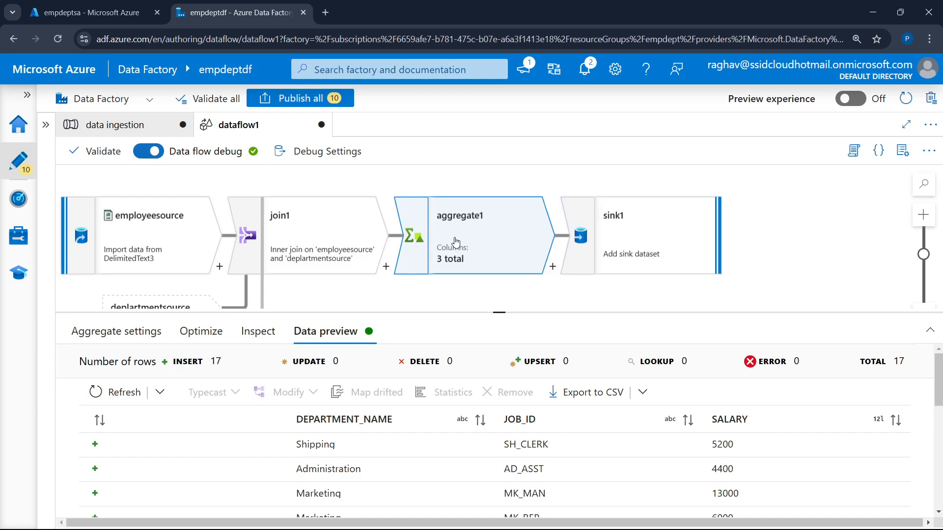
pyautogui.scroll(-1, 625, 238)
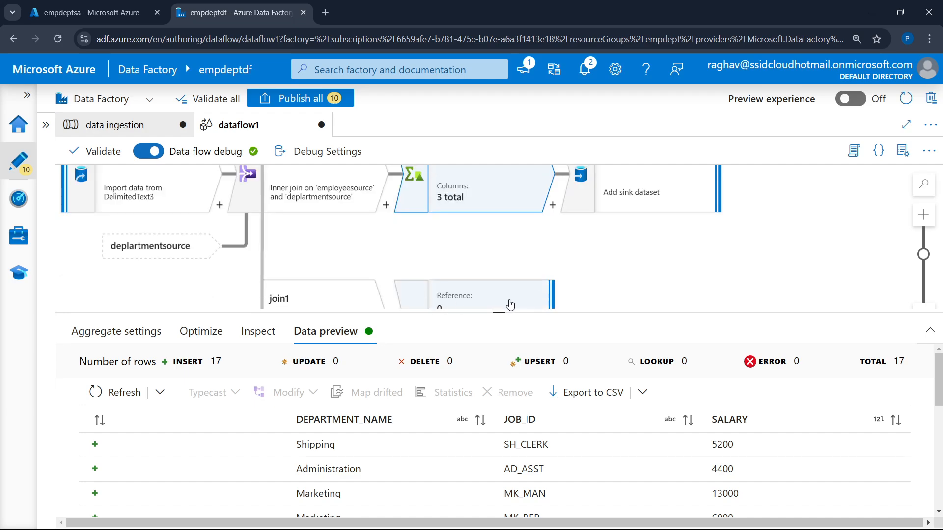
pyautogui.scroll(1, 706, 275)
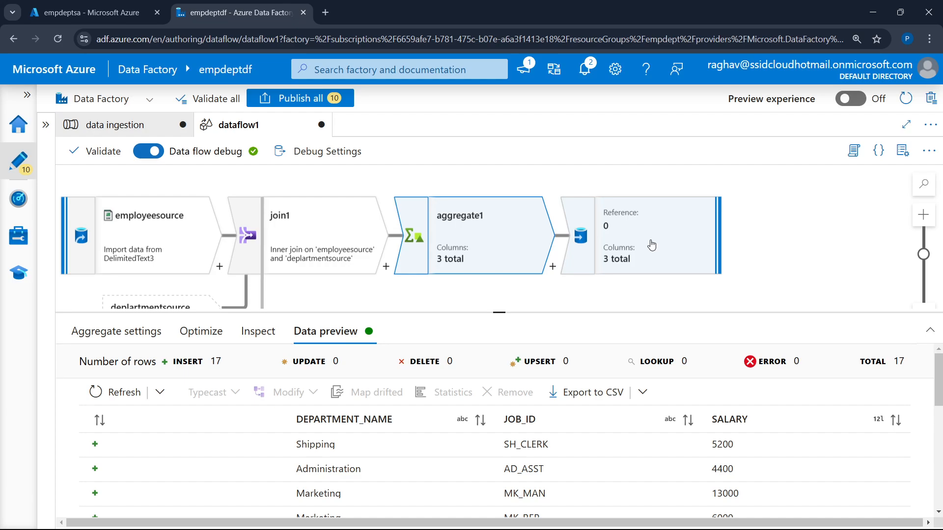
# Start a new dataset for sink1 with Azure Data Lake Storage Gen2 as the data store and DelimitedText as the format
pyautogui.click(616, 241)
pyautogui.scroll(-3, 416, 429)
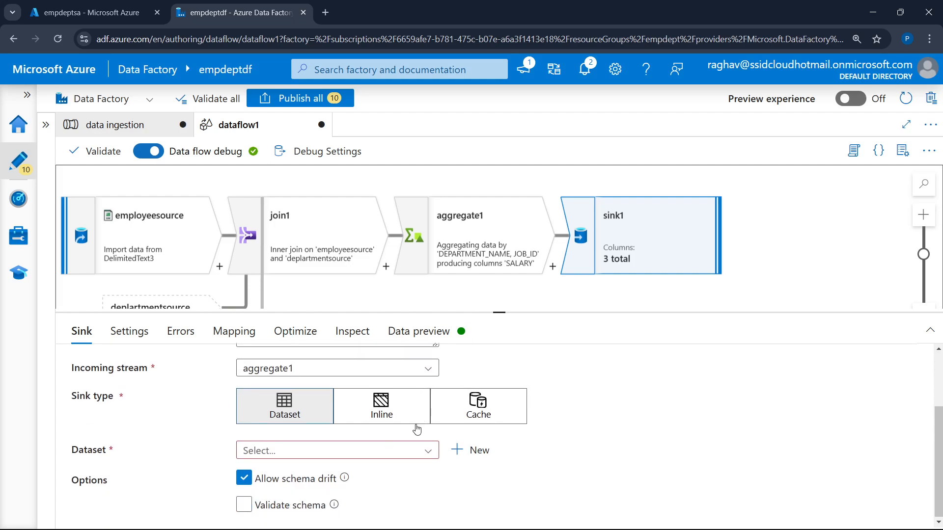
pyautogui.click(474, 450)
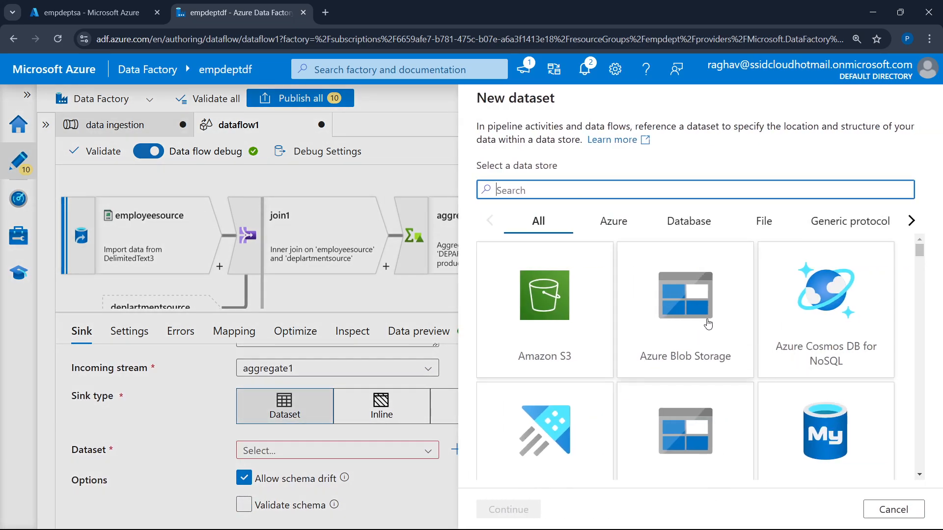
pyautogui.scroll(-2, 701, 328)
pyautogui.click(685, 362)
pyautogui.click(507, 509)
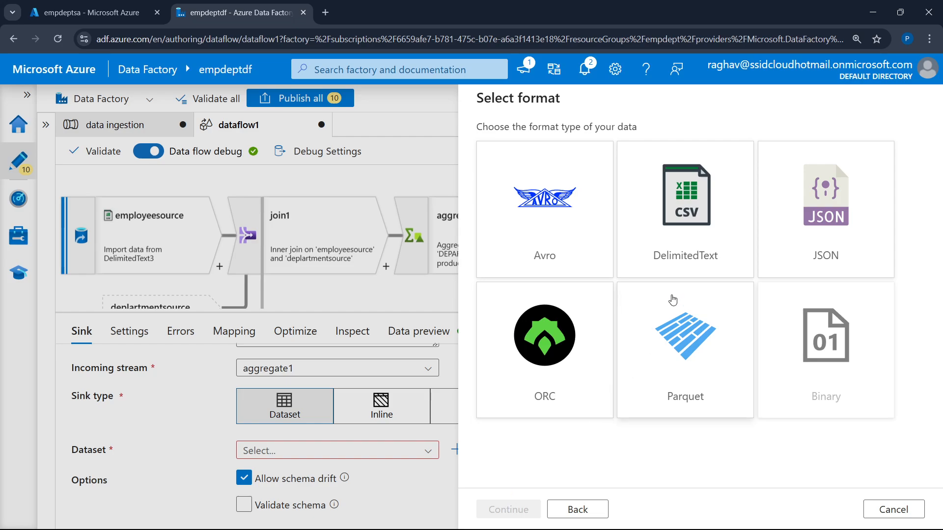
pyautogui.click(699, 240)
pyautogui.click(507, 511)
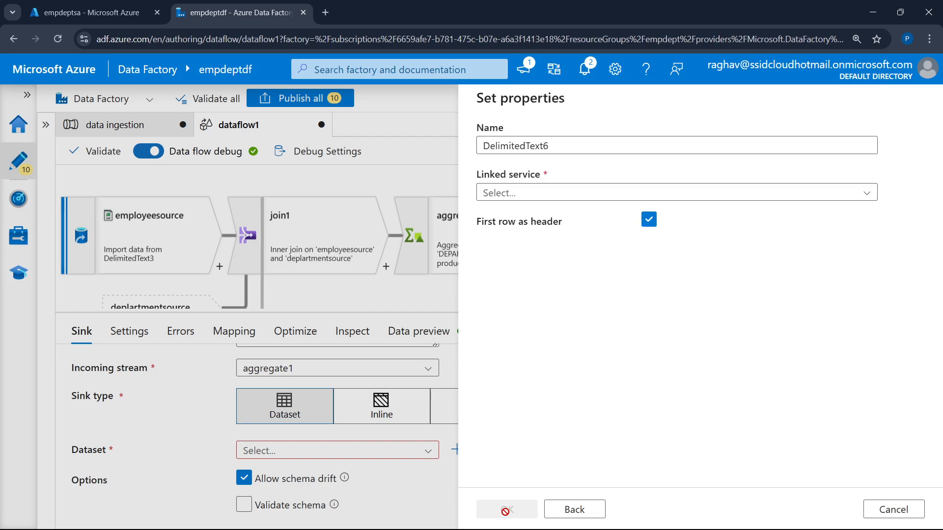
# Set sink1's new dataset to the raw_data linked service and the aggregated folder, and create it
pyautogui.click(639, 192)
pyautogui.click(576, 266)
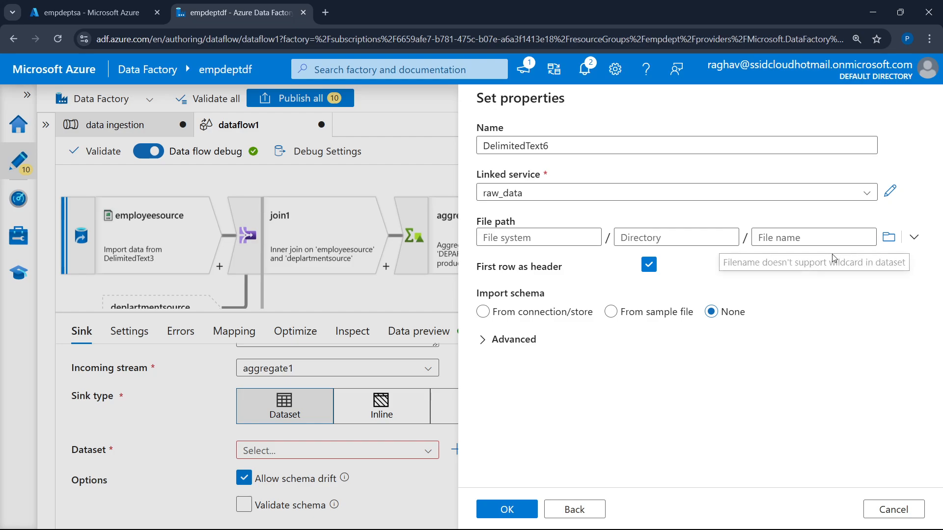
pyautogui.click(889, 237)
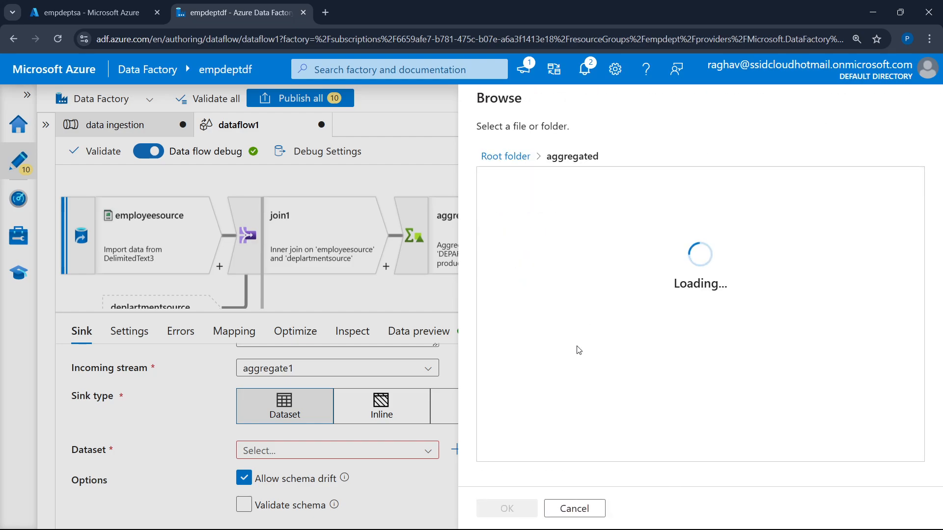
pyautogui.click(507, 508)
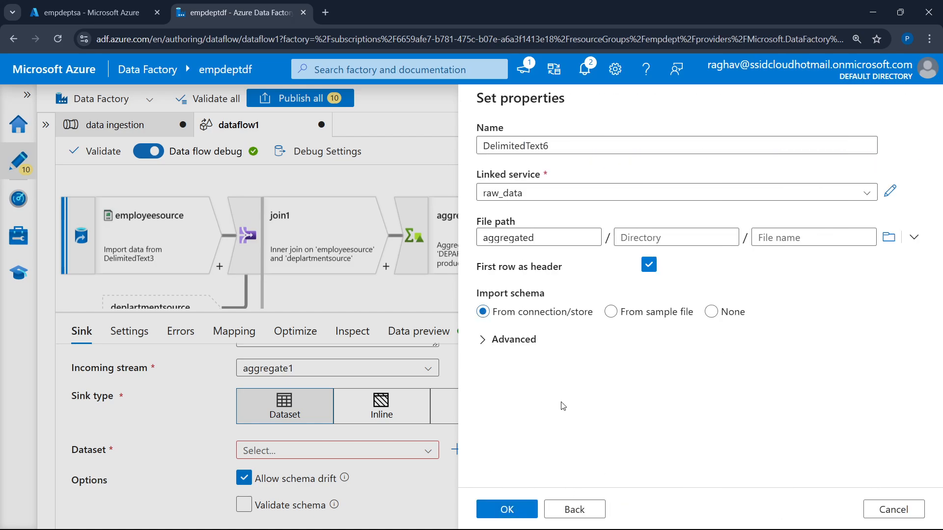
pyautogui.click(523, 508)
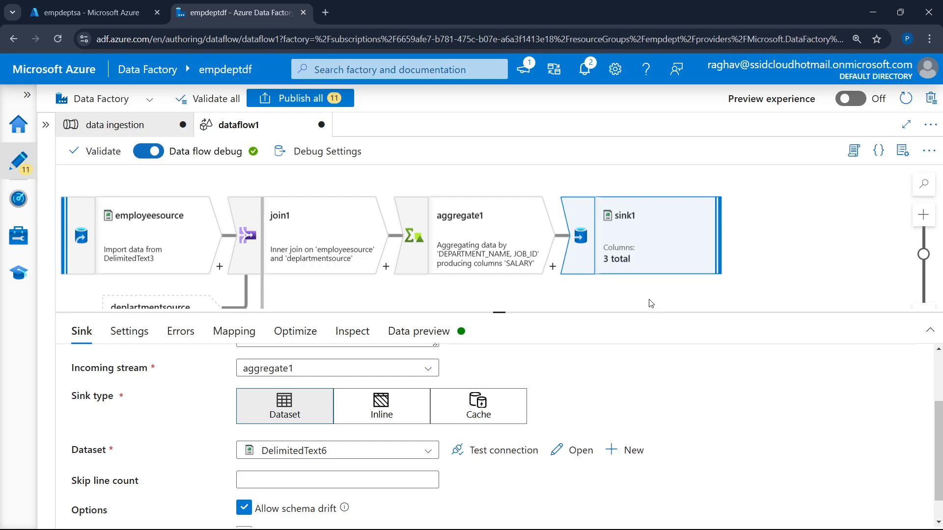
# Open sink2's settings and look through the existing datasets available for it
pyautogui.scroll(-1, 508, 293)
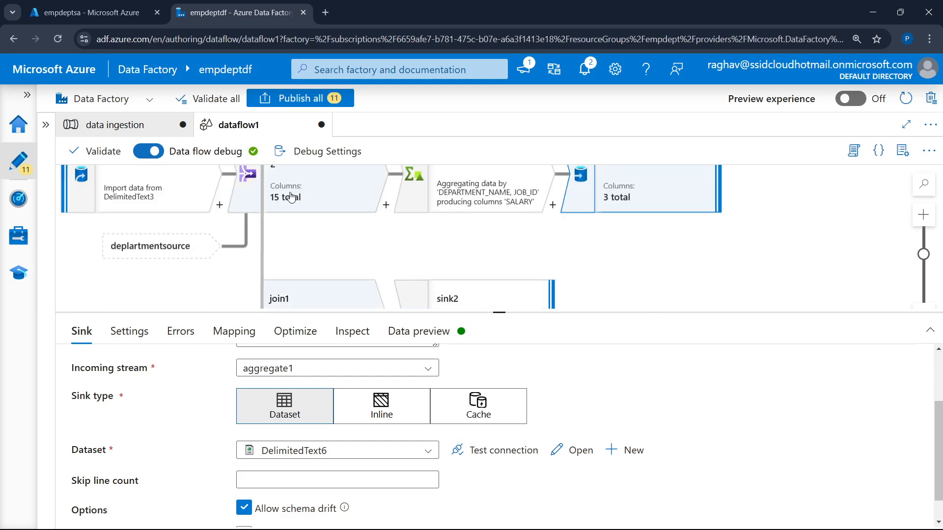
pyautogui.scroll(-1, 309, 271)
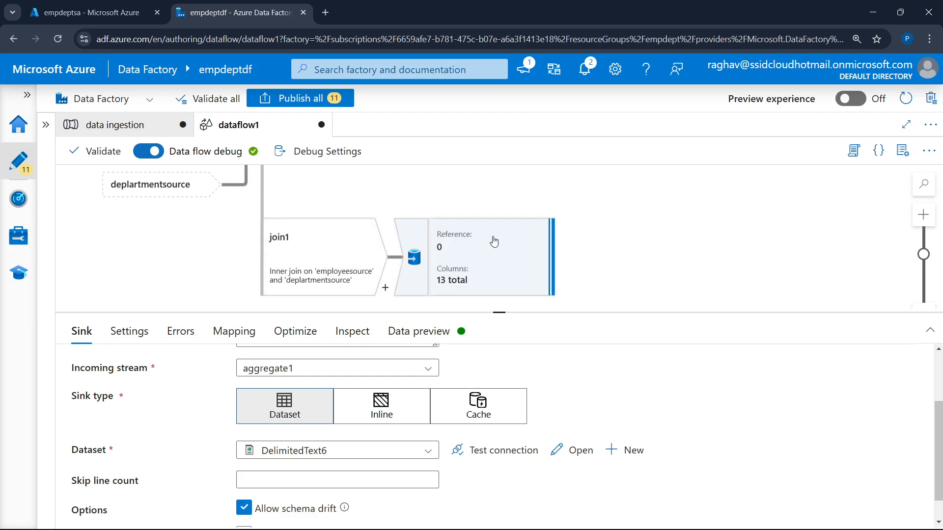
pyautogui.click(496, 268)
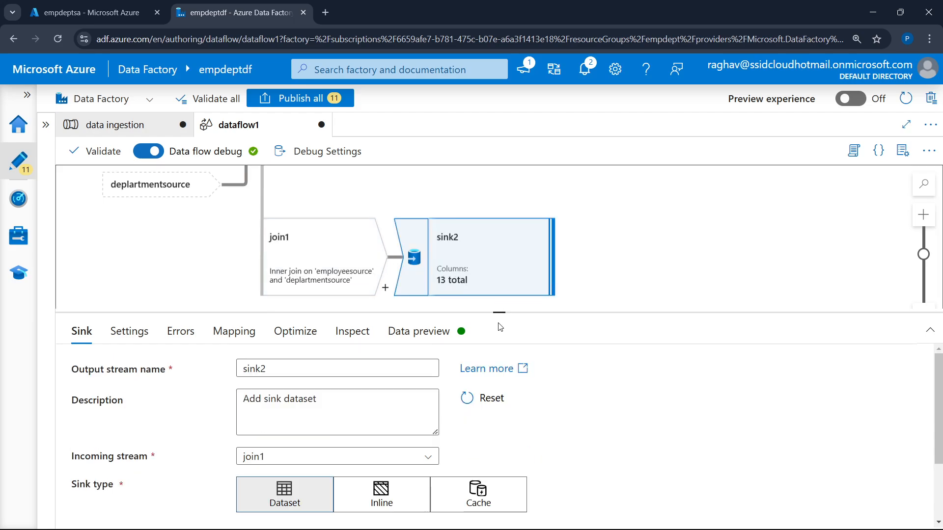
pyautogui.moveTo(505, 312); pyautogui.dragTo(529, 208)
pyautogui.click(374, 433)
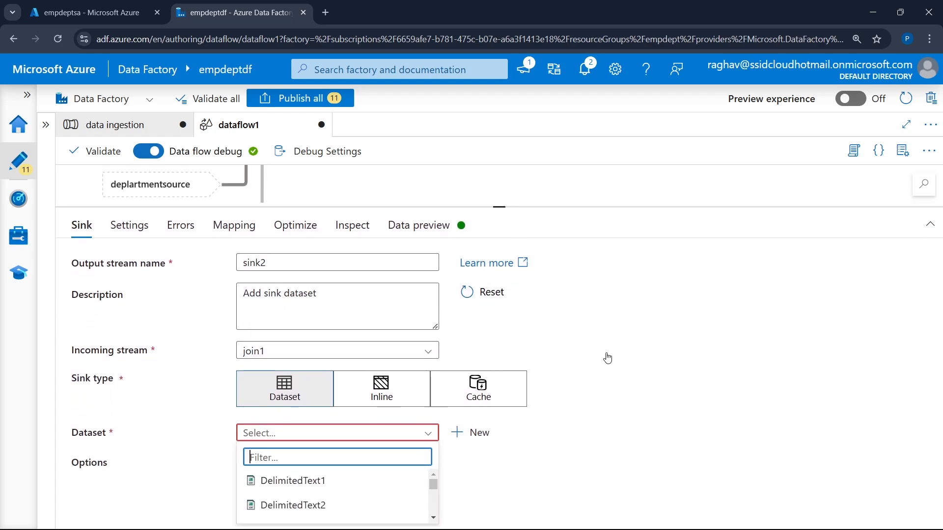
pyautogui.scroll(-3, 321, 504)
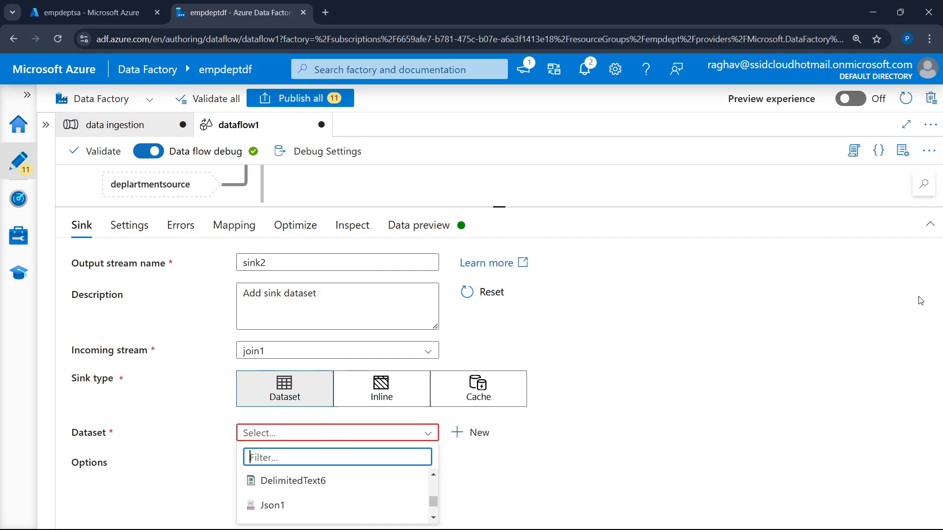
pyautogui.scroll(2, 295, 479)
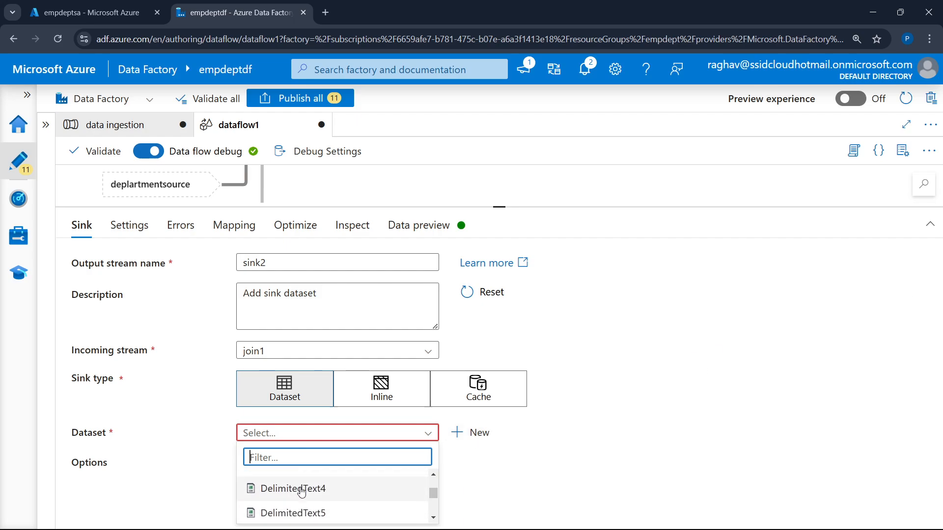
pyautogui.scroll(-2, 309, 486)
pyautogui.scroll(1, 314, 486)
pyautogui.scroll(1, 313, 496)
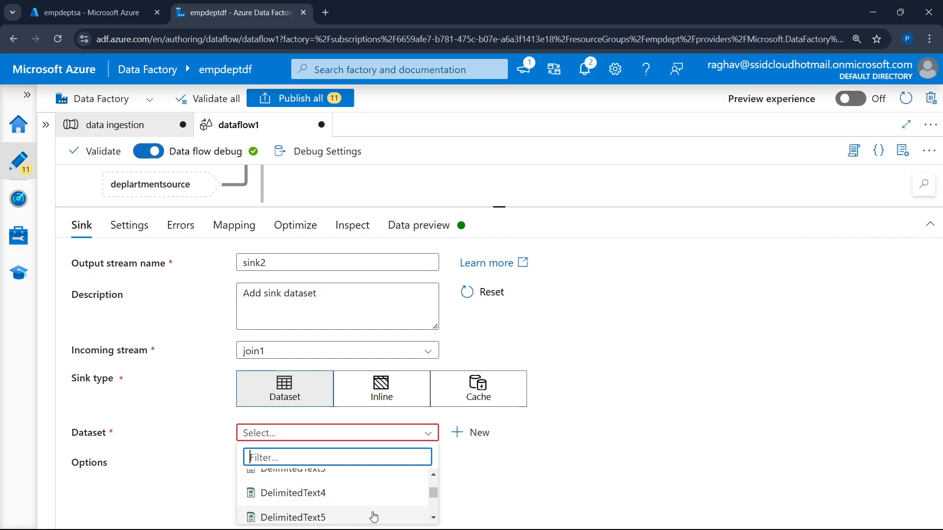
pyautogui.click(567, 454)
# Start a new dataset for sink2 on Azure Data Lake Storage Gen2 in DelimitedText format
pyautogui.click(457, 432)
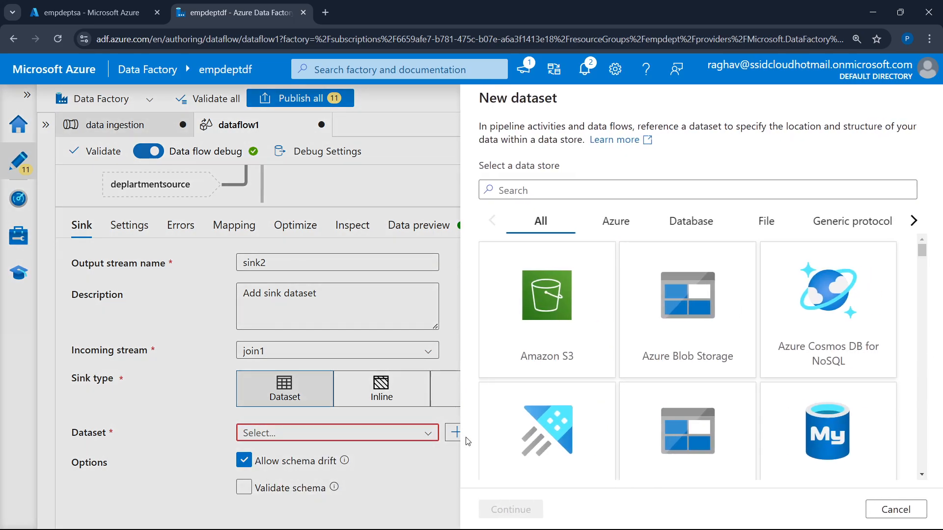
pyautogui.scroll(-1, 683, 361)
pyautogui.click(682, 361)
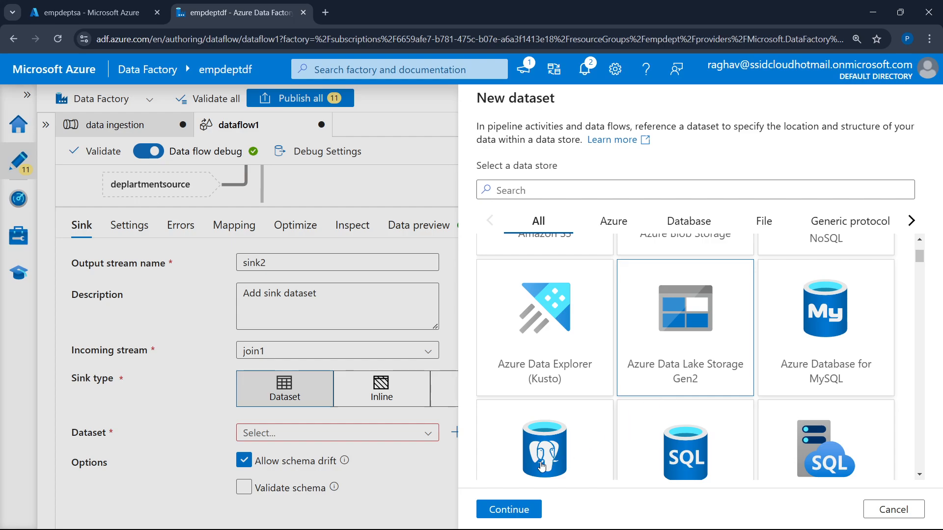
pyautogui.click(506, 511)
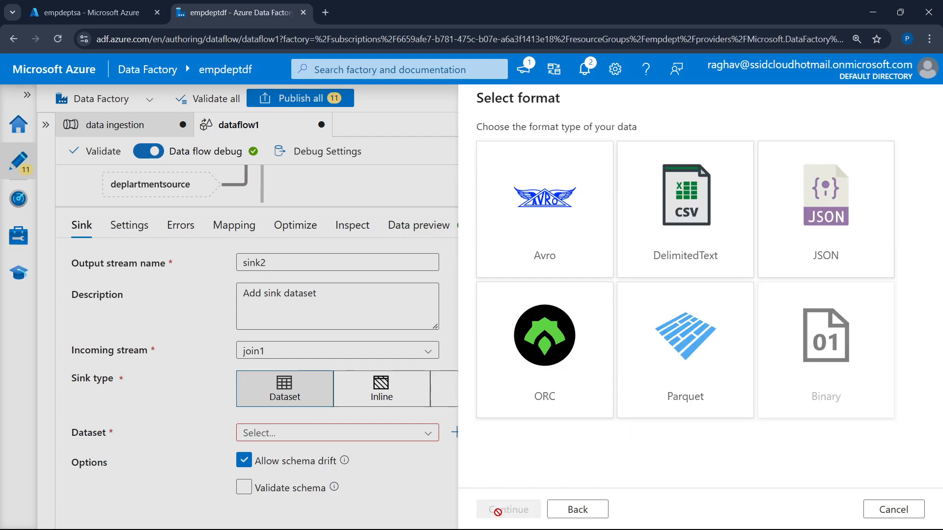
pyautogui.click(711, 239)
pyautogui.click(505, 509)
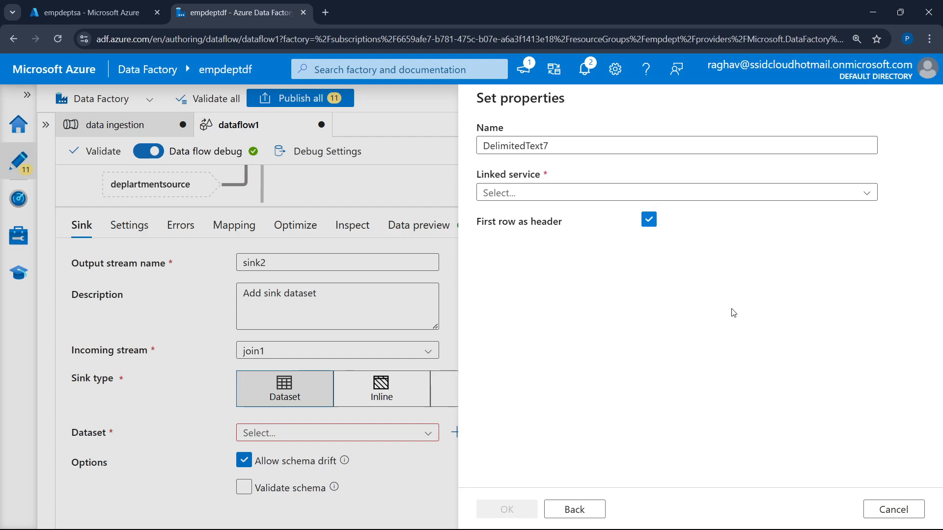
# Point sink2's new dataset to the emp-department folder through the raw_data linked service and create it
pyautogui.click(705, 196)
pyautogui.click(617, 267)
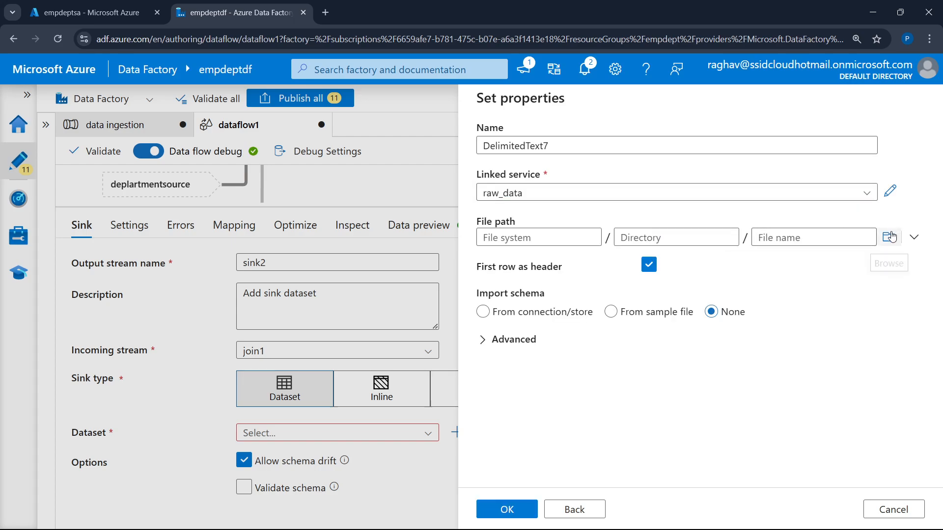
pyautogui.click(889, 236)
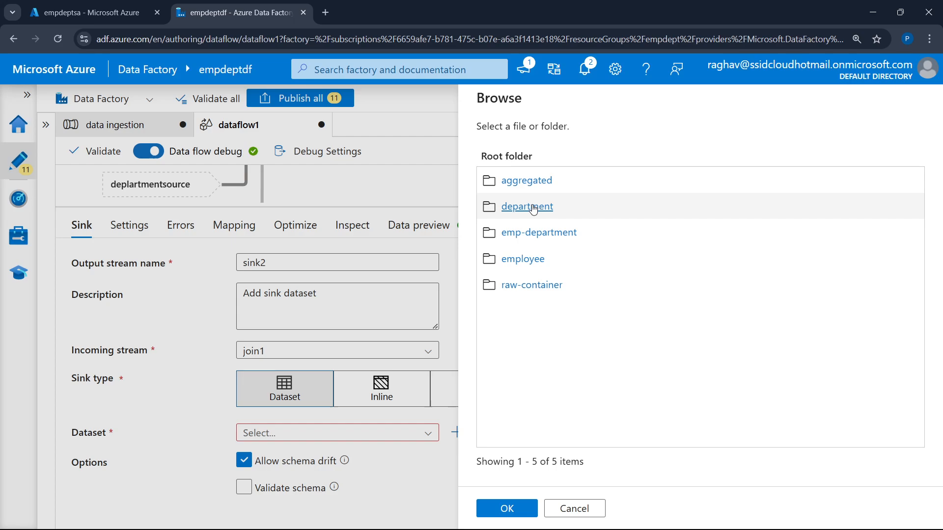
pyautogui.click(542, 234)
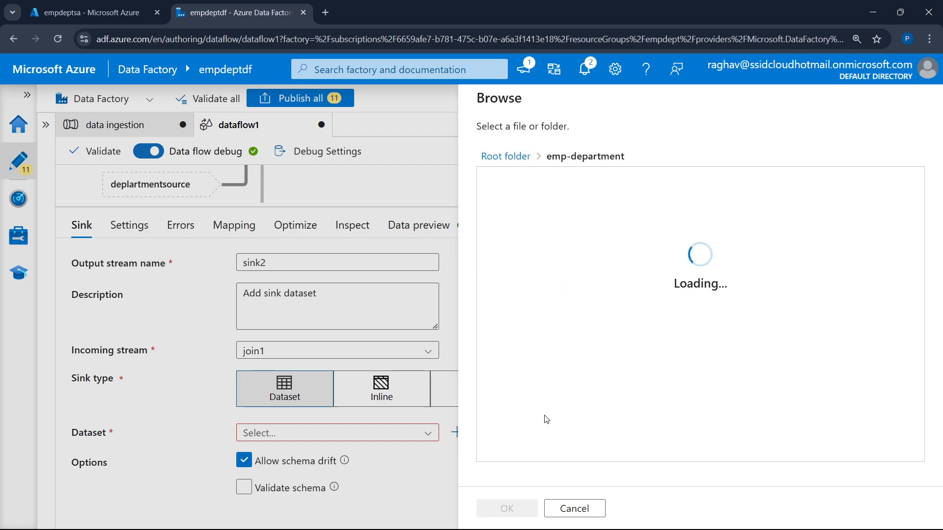
pyautogui.click(519, 514)
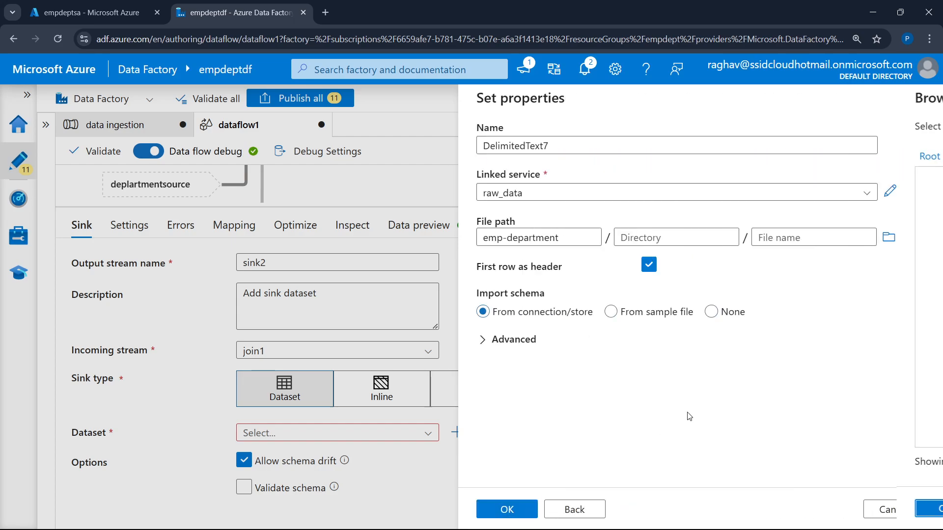
pyautogui.click(510, 509)
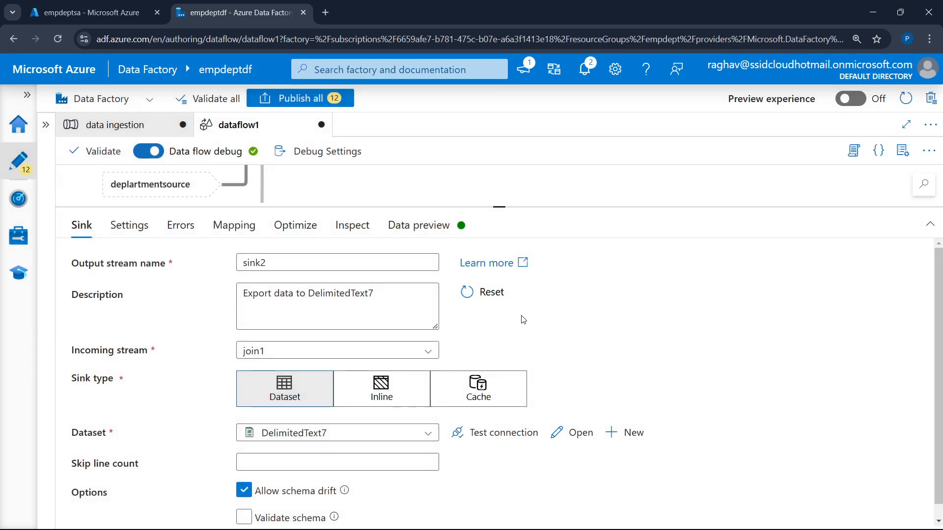
# Refresh sink2's data preview and reduce the page zoom to 100% to read the joined columns
pyautogui.click(421, 225)
pyautogui.click(118, 286)
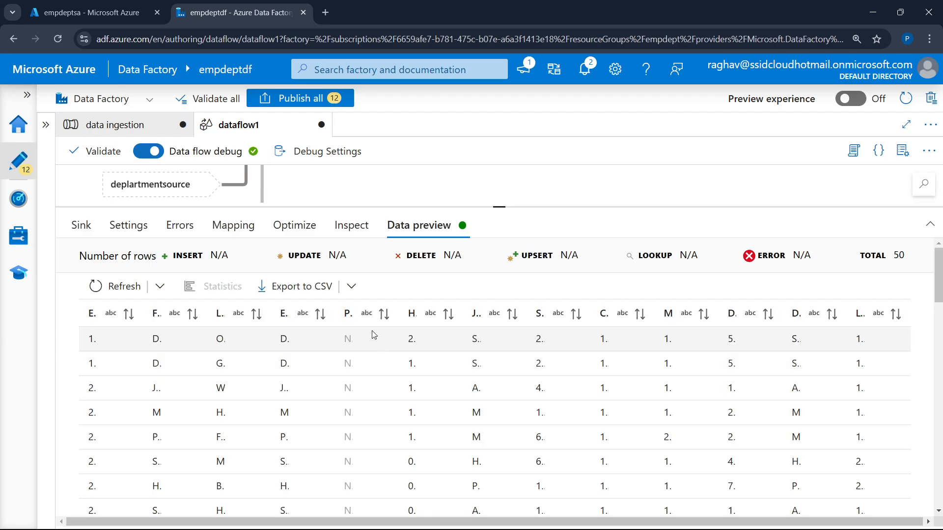
pyautogui.hotkey('ctrl', '-')
pyautogui.hotkey('ctrl', '-')
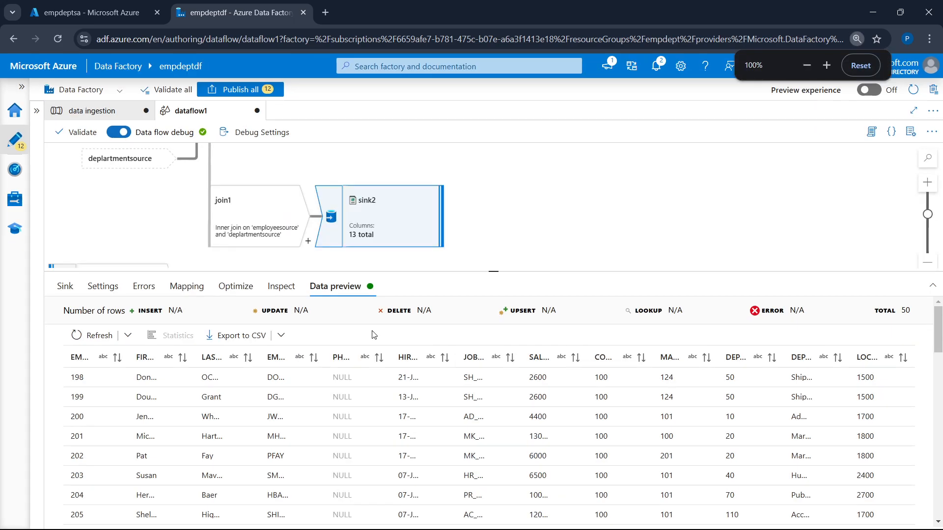
# Deselect sink2, enlarge the data flow canvas and review the complete flow from the sources to both sinks
pyautogui.click(551, 241)
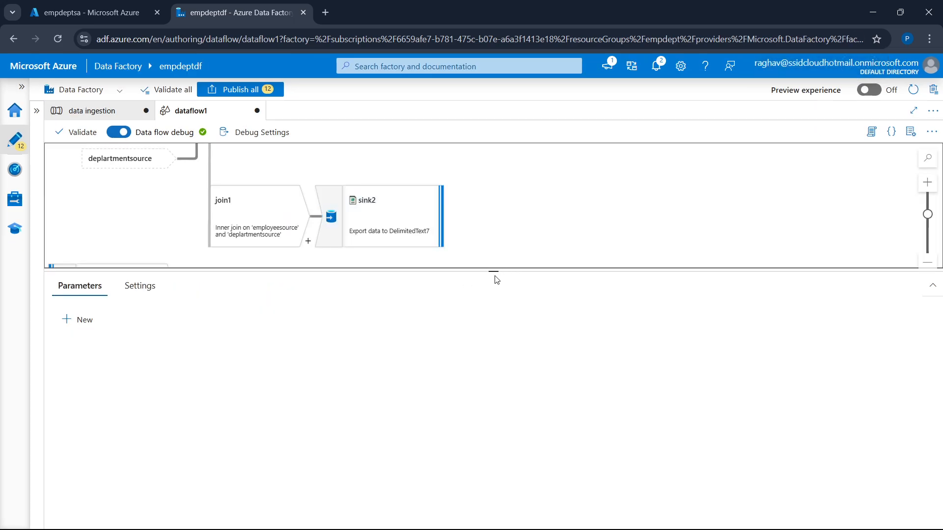
pyautogui.moveTo(493, 271); pyautogui.dragTo(454, 447)
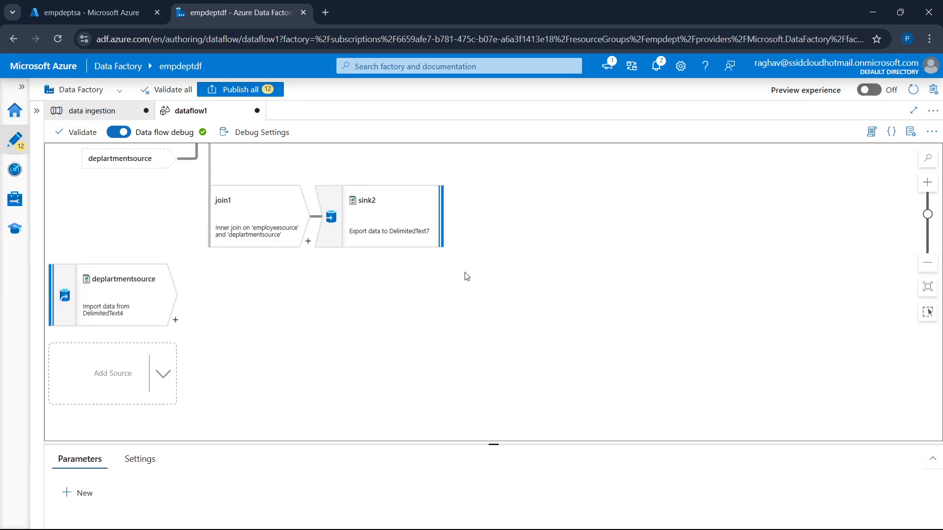
pyautogui.scroll(2, 466, 269)
pyautogui.scroll(2, 468, 269)
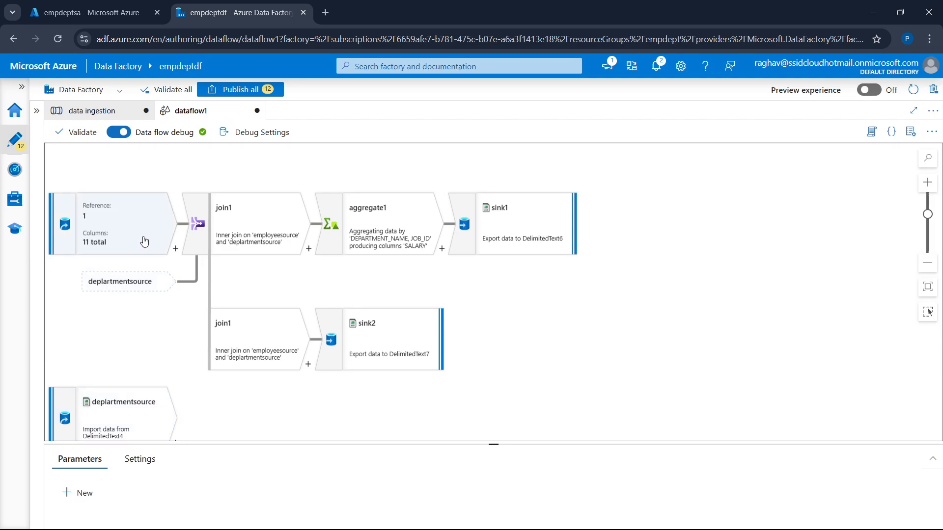
# Review join1's settings, including its left and right streams, join type and join condition
pyautogui.moveTo(126, 246)
pyautogui.moveTo(107, 394)
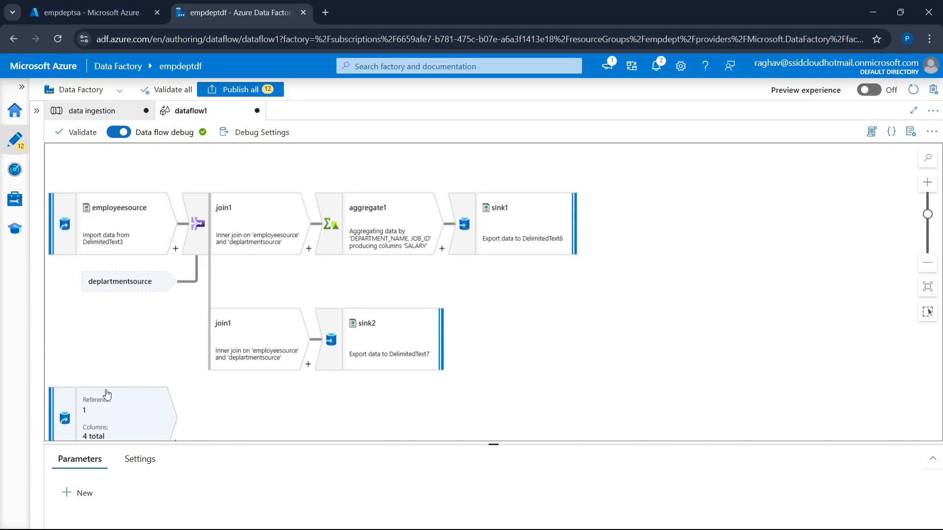
pyautogui.moveTo(242, 227)
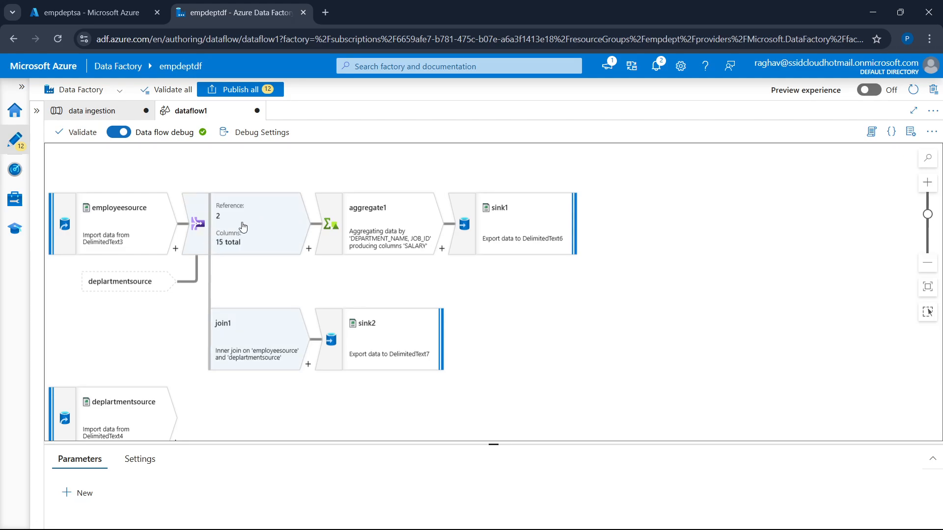
pyautogui.click(219, 236)
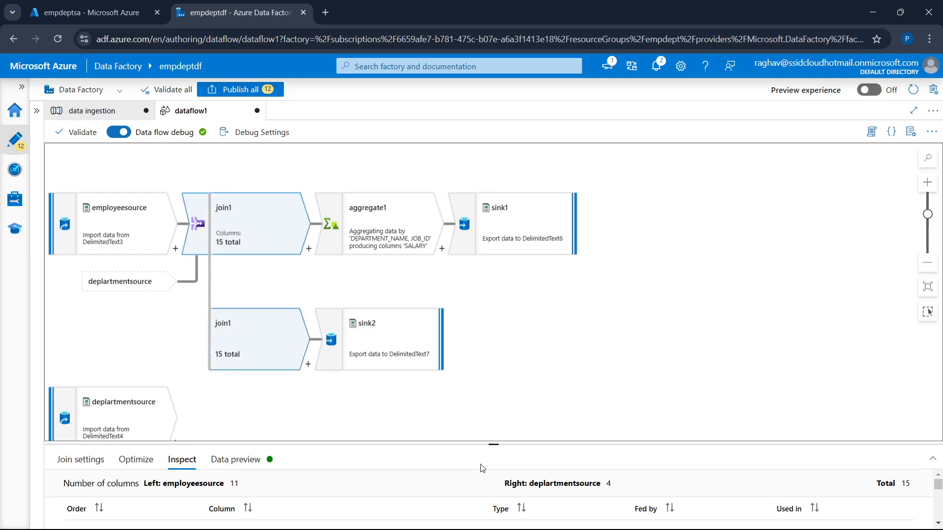
pyautogui.click(82, 463)
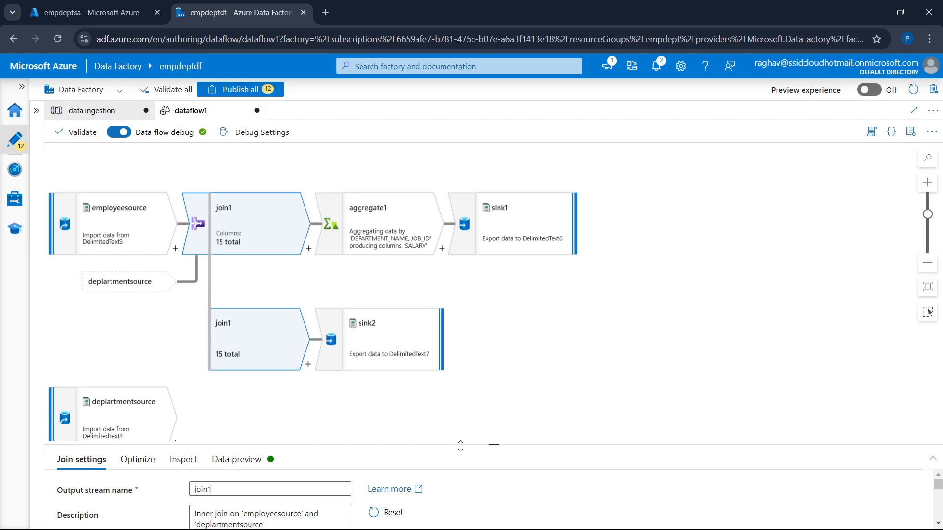
pyautogui.moveTo(460, 446); pyautogui.dragTo(525, 182)
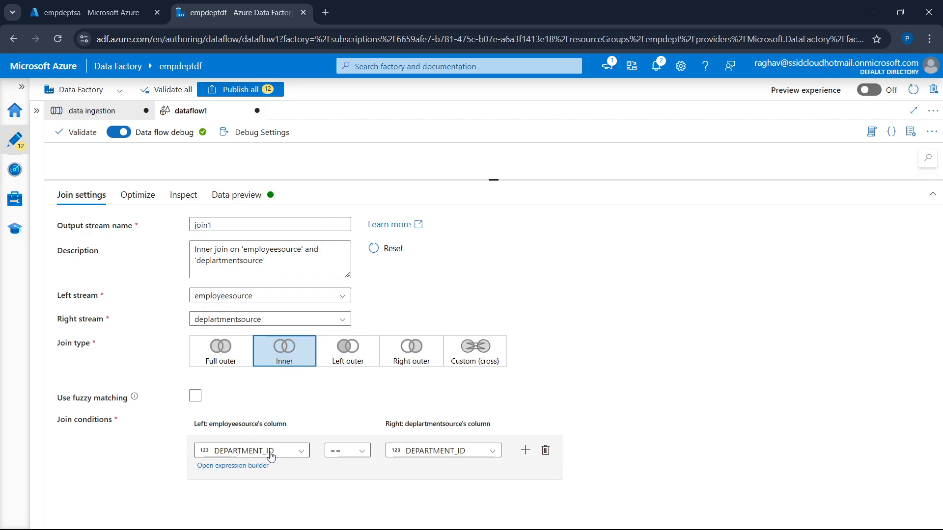
pyautogui.moveTo(480, 182); pyautogui.dragTo(464, 406)
# Review the column names and data types in employeesource's projection
pyautogui.click(116, 228)
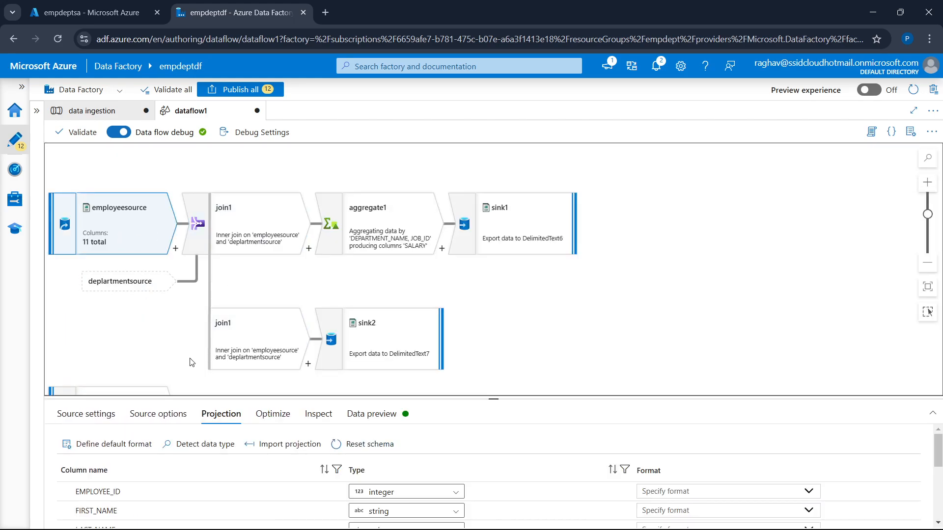
pyautogui.moveTo(402, 398); pyautogui.dragTo(430, 275)
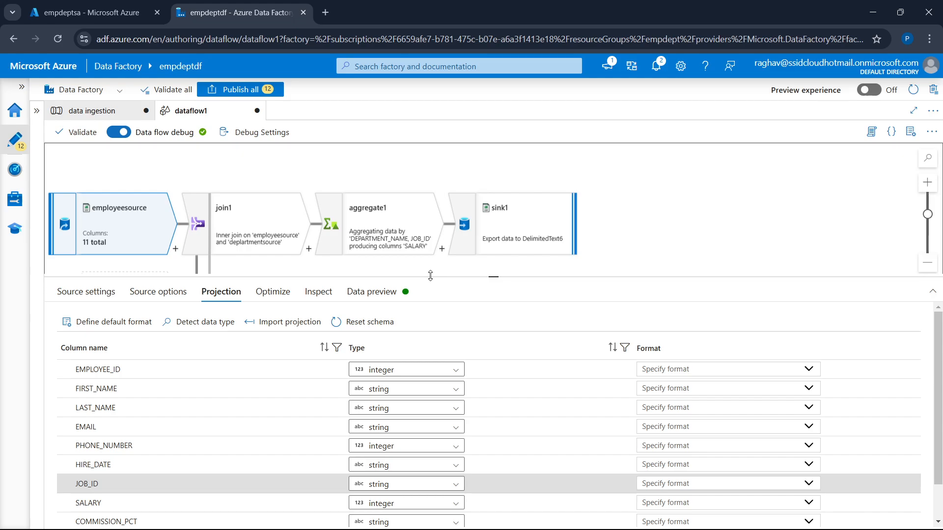
pyautogui.scroll(-1, 125, 455)
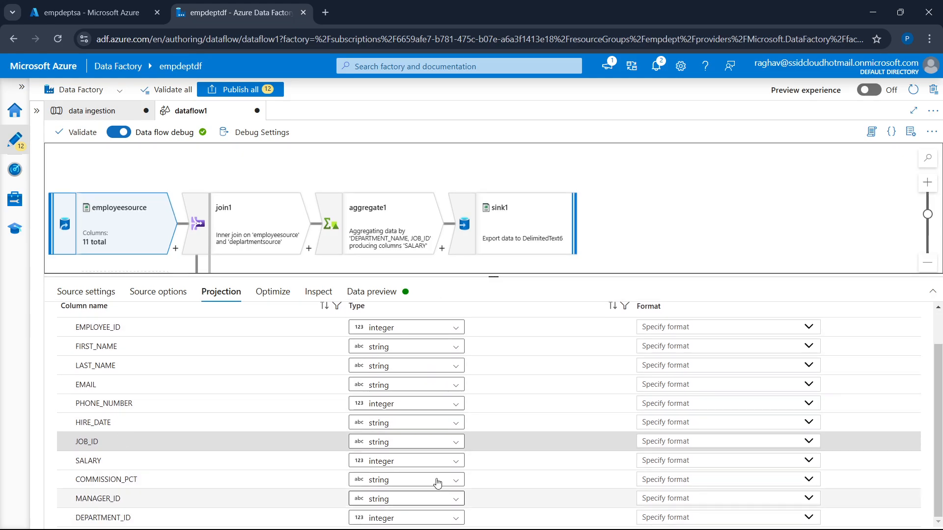
pyautogui.moveTo(487, 274); pyautogui.dragTo(491, 389)
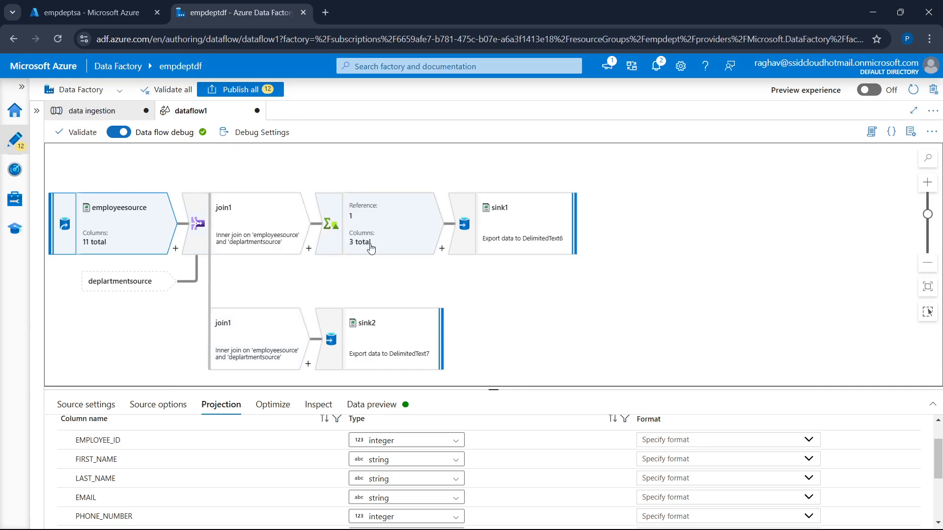
# Review aggregate1's group-by columns and salary aggregate expression, plus the sink2 branch of the data flow
pyautogui.click(376, 248)
pyautogui.moveTo(505, 396); pyautogui.dragTo(501, 223)
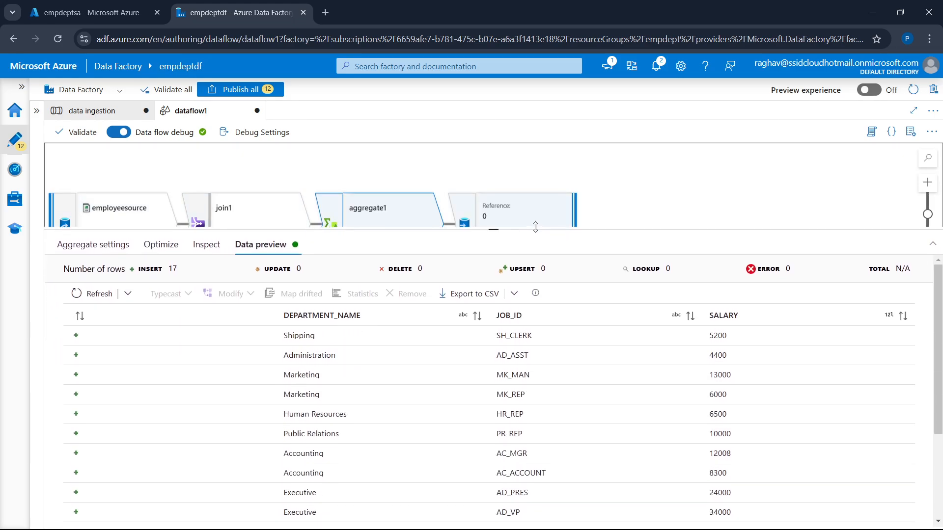
pyautogui.click(95, 231)
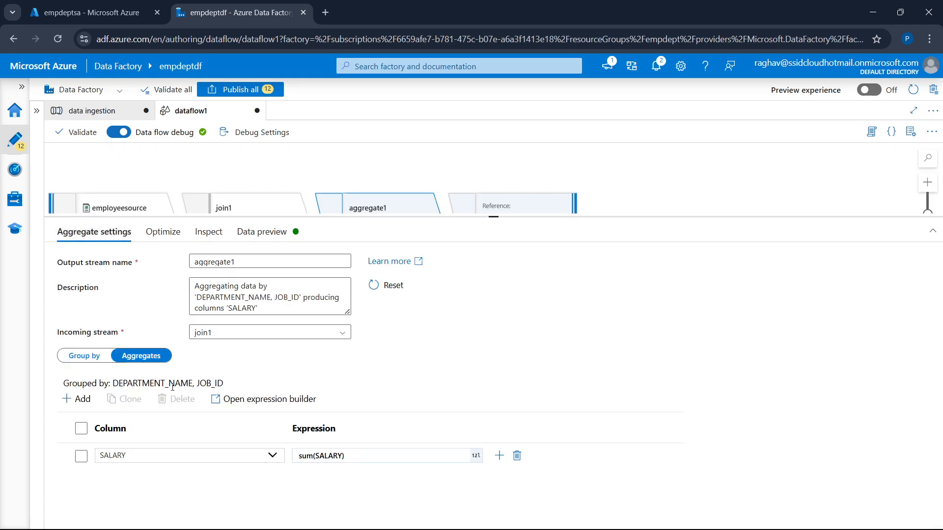
pyautogui.click(96, 354)
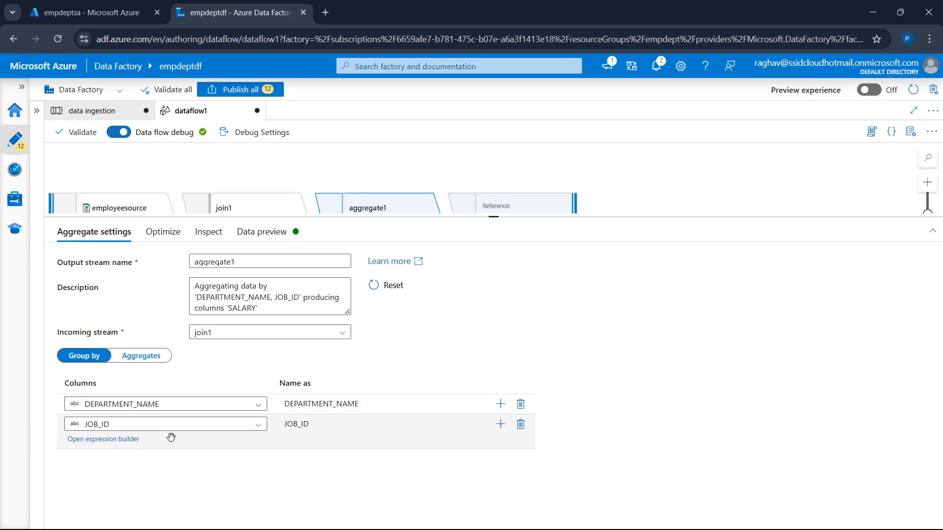
pyautogui.click(148, 357)
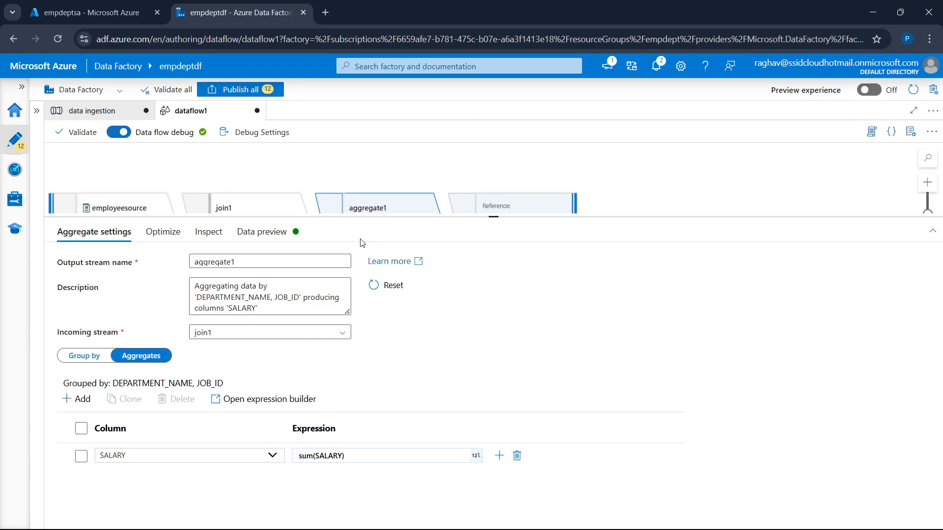
pyautogui.moveTo(473, 218); pyautogui.dragTo(465, 337)
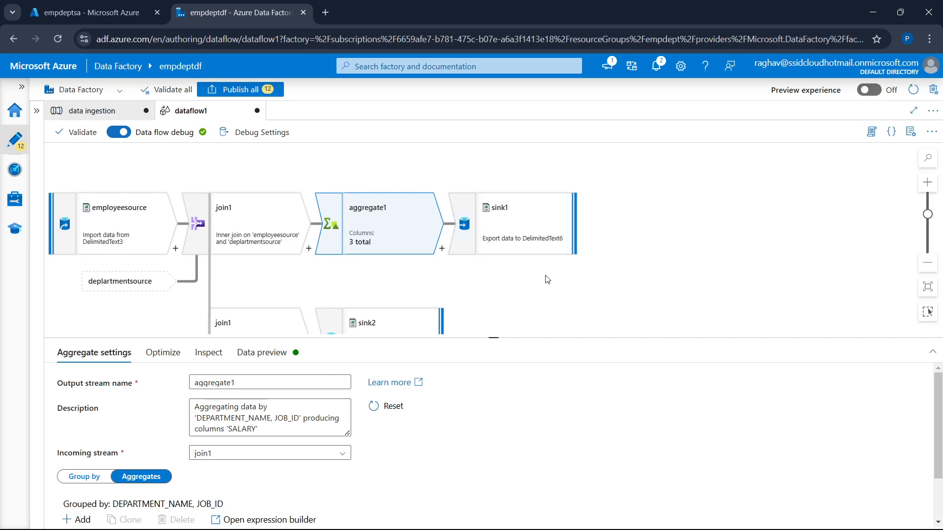
pyautogui.scroll(-1, 547, 279)
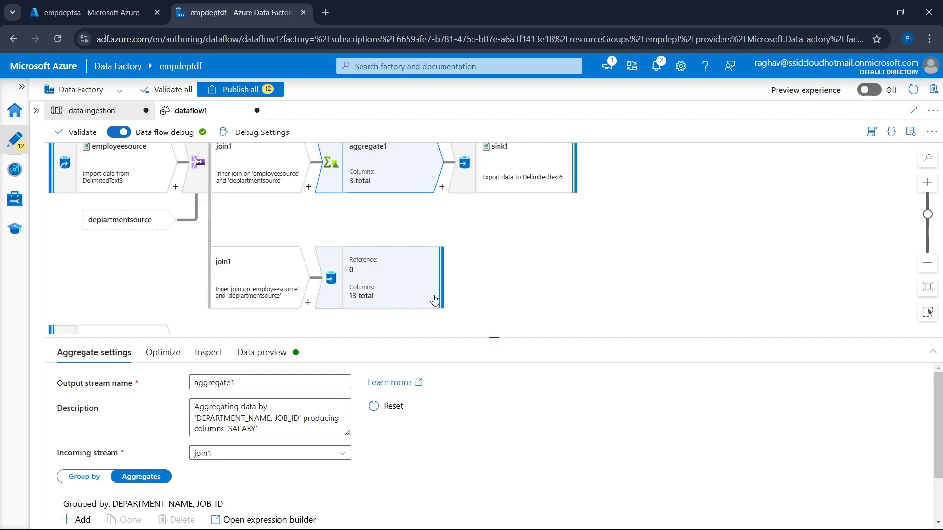
pyautogui.moveTo(493, 336); pyautogui.dragTo(494, 323)
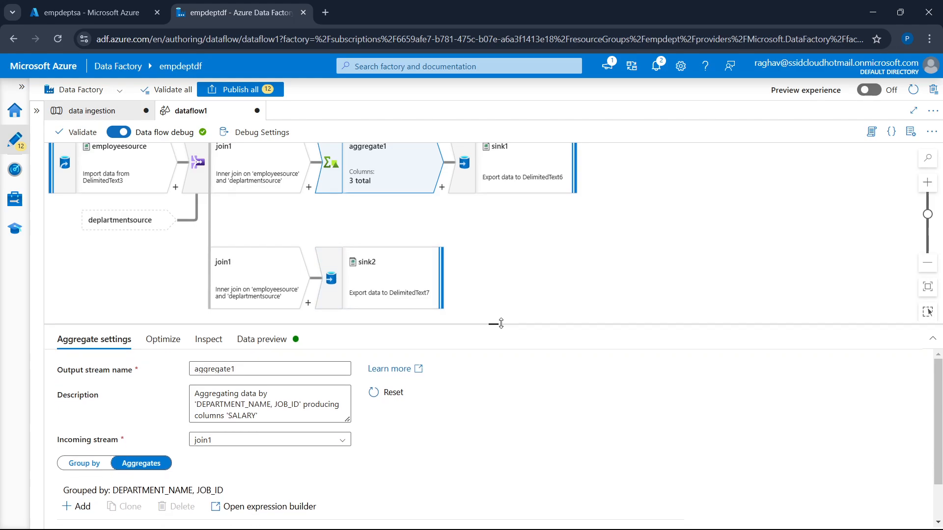
# Enlarge the page zoom and create a new pipeline in the factory resources
pyautogui.hotkey('ctrl', '+')
pyautogui.hotkey('ctrl', '+')
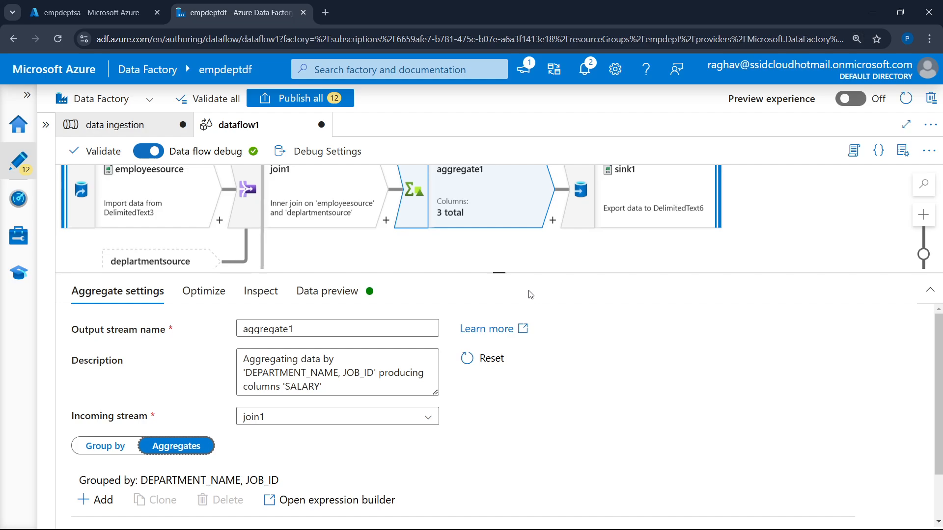
pyautogui.scroll(1, 628, 248)
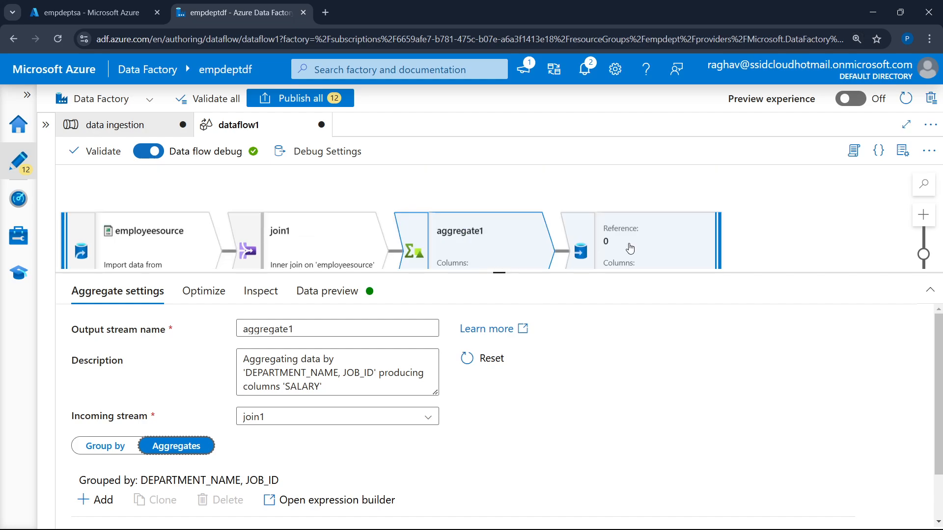
pyautogui.click(46, 129)
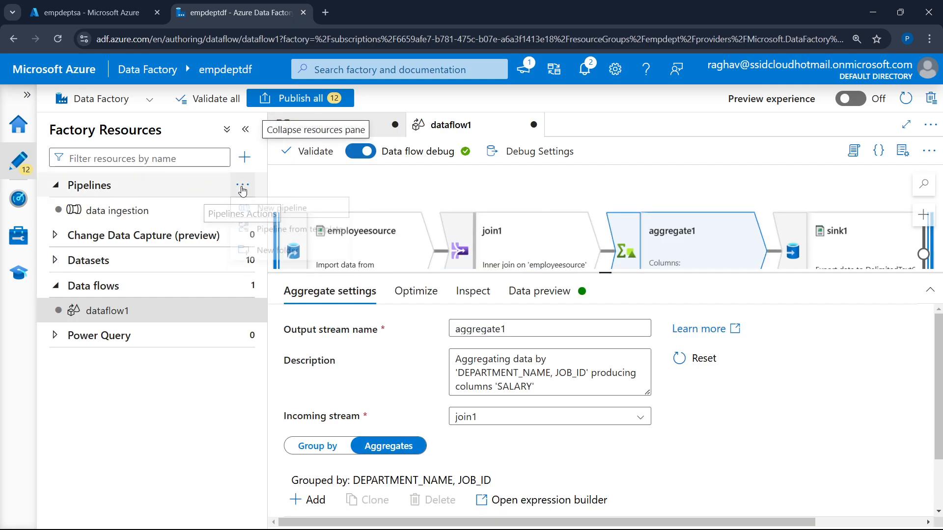
pyautogui.click(240, 187)
pyautogui.click(296, 217)
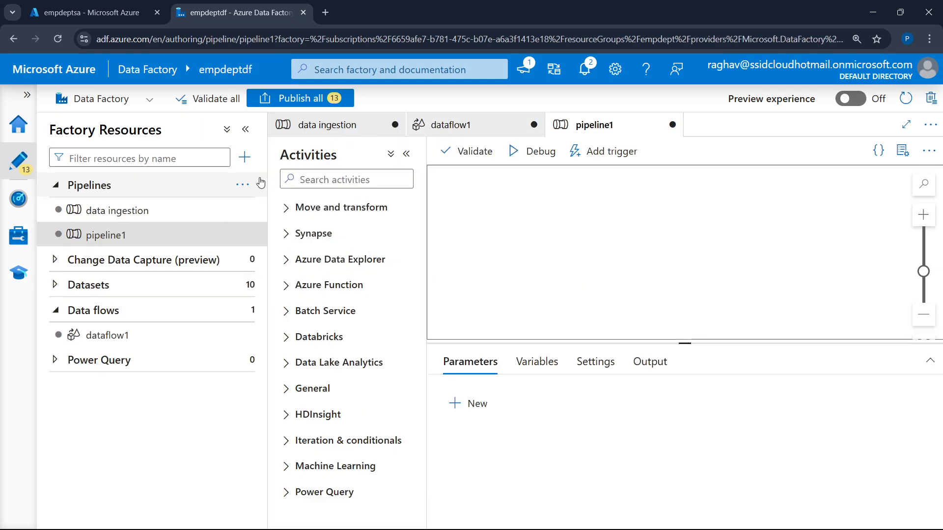
pyautogui.click(245, 129)
# Try naming the new pipeline pipeline2
pyautogui.click(778, 265)
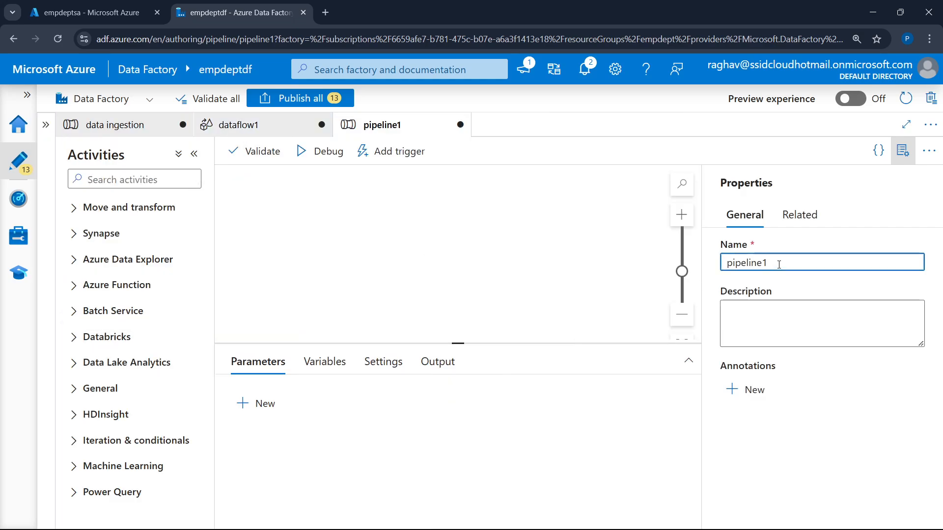
pyautogui.press('BackSpace')
pyautogui.write('2')
# Switch to the Miro ADF board to check the second pipeline's title, and return to Azure Data Factory
pyautogui.moveTo(741, 526)
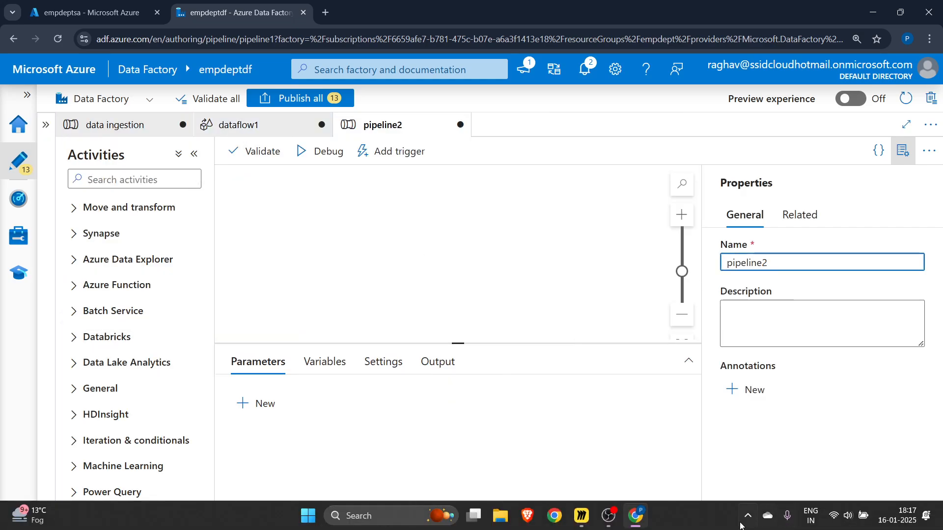
pyautogui.click(581, 516)
pyautogui.scroll(6, 392, 392)
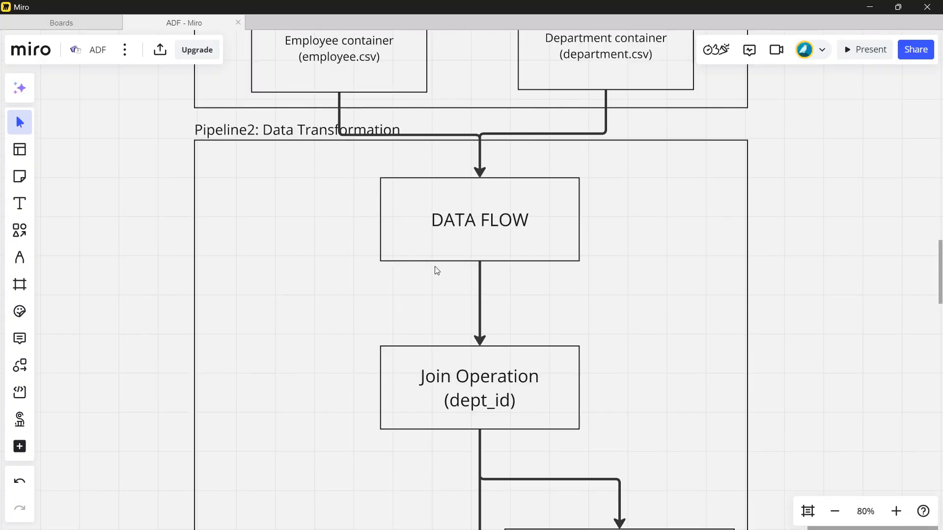
pyautogui.moveTo(560, 528)
pyautogui.click(635, 515)
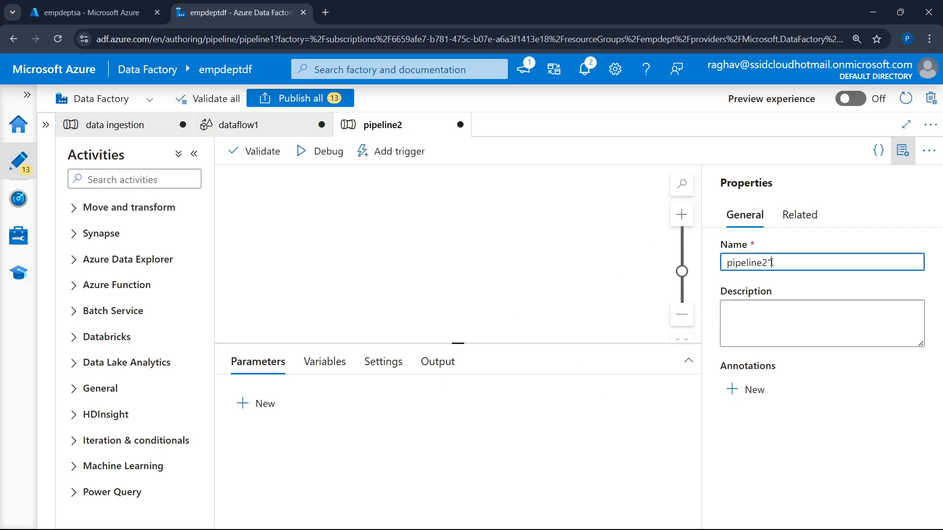
# Try extending the pipeline name with a colon, and try the name "pipeline2 data" instead
pyautogui.write(':')
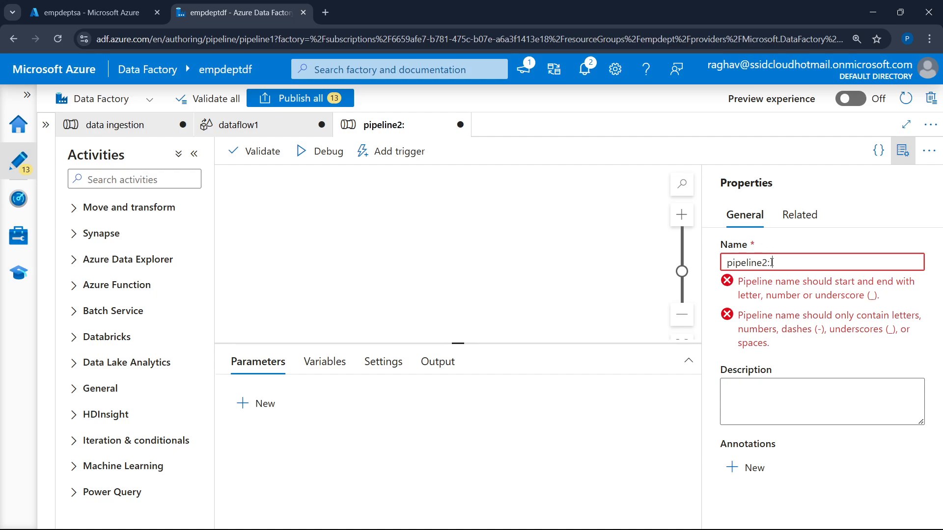
pyautogui.press('BackSpace')
pyautogui.press('BackSpace')
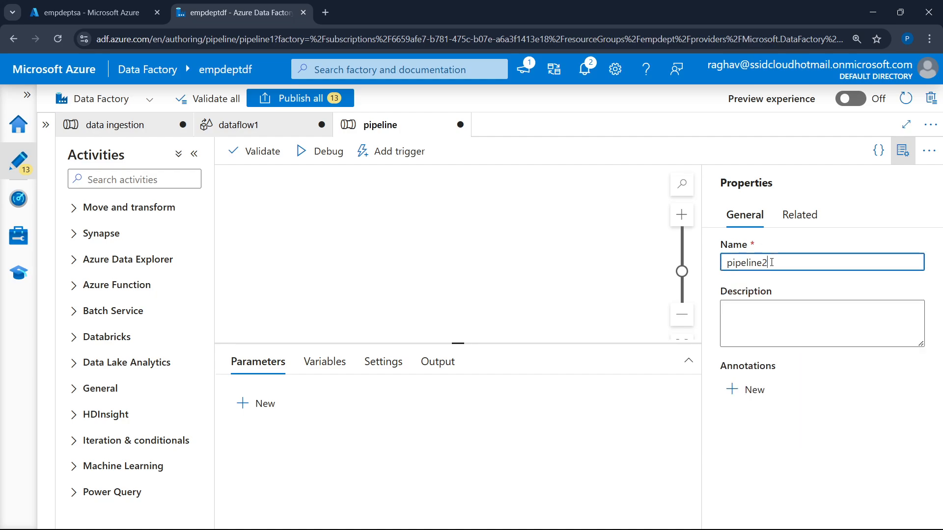
pyautogui.write('2 data')
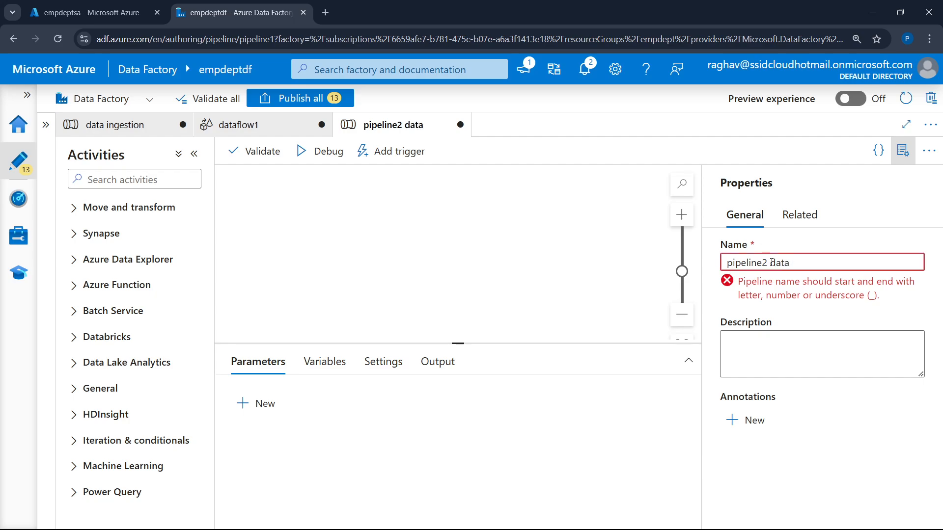
# Replace the pipeline's name with "data transformation"
pyautogui.press('BackSpace')
pyautogui.press('BackSpace')
pyautogui.press('BackSpace')
pyautogui.press('BackSpace')
pyautogui.press('BackSpace')
pyautogui.press('BackSpace')
pyautogui.press('BackSpace')
pyautogui.press('BackSpace')
pyautogui.press('BackSpace')
pyautogui.press('BackSpace')
pyautogui.press('BackSpace')
pyautogui.press('BackSpace')
pyautogui.press('BackSpace')
pyautogui.press('BackSpace')
pyautogui.write('data t')
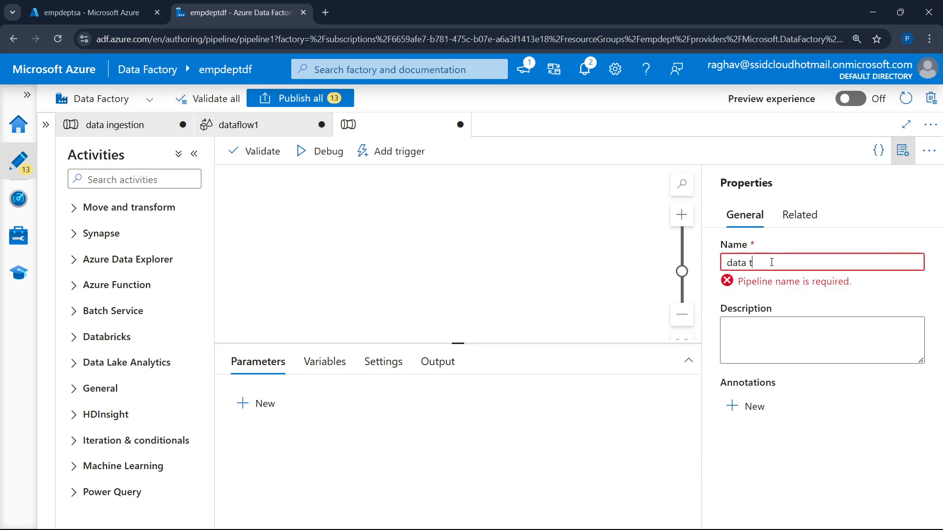
pyautogui.write('ransformation')
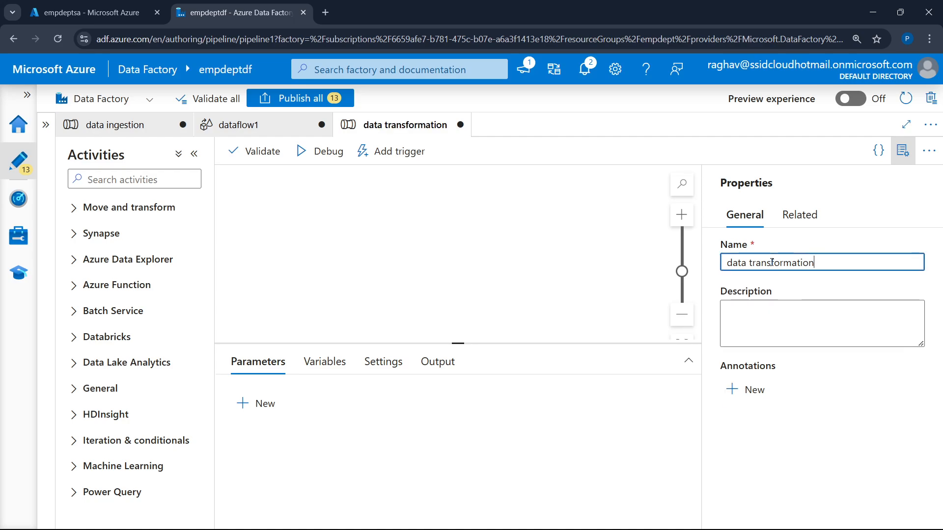
# Close the pipeline's properties and add dataflow1 to the data transformation pipeline as a Data flow activity
pyautogui.click(47, 191)
pyautogui.click(899, 162)
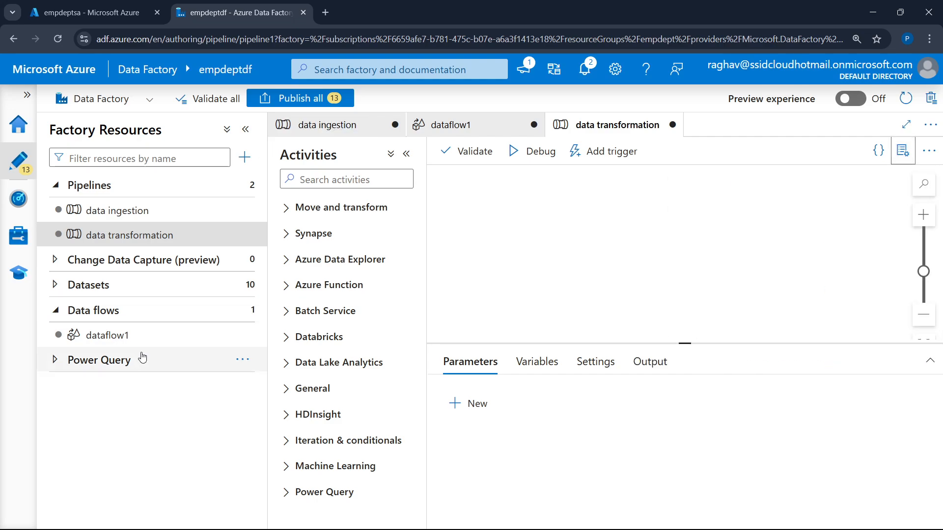
pyautogui.moveTo(109, 341); pyautogui.dragTo(547, 263)
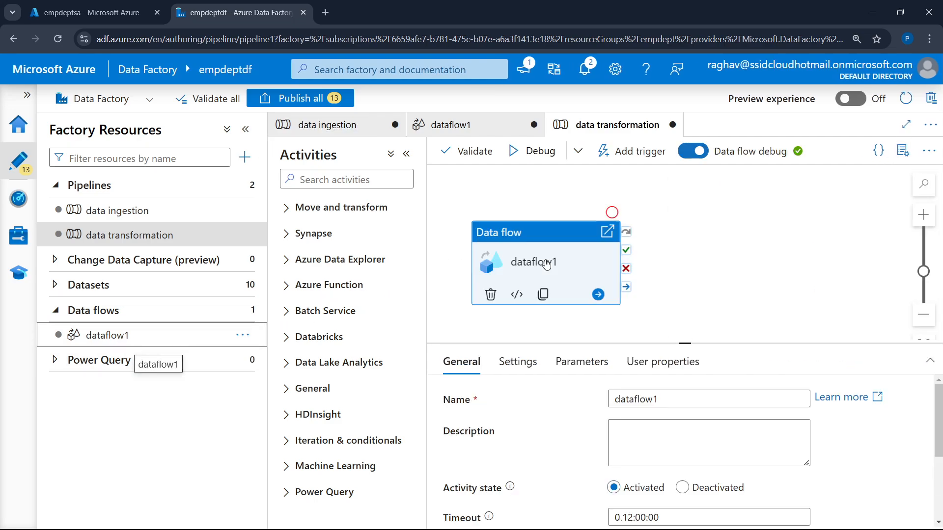
pyautogui.click(226, 130)
pyautogui.click(244, 130)
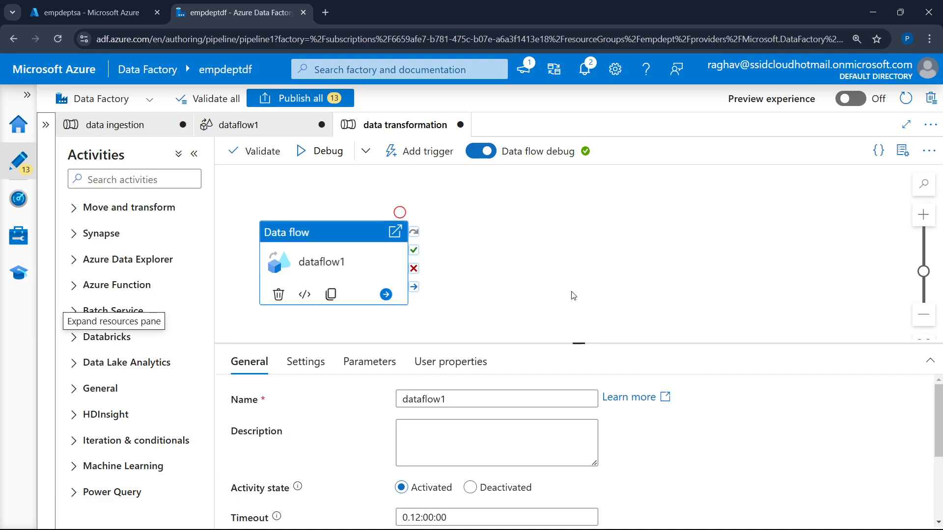
# Start a debug run of the data transformation pipeline, enlarge its output and refresh the run status
pyautogui.click(327, 156)
pyautogui.moveTo(576, 345); pyautogui.dragTo(594, 191)
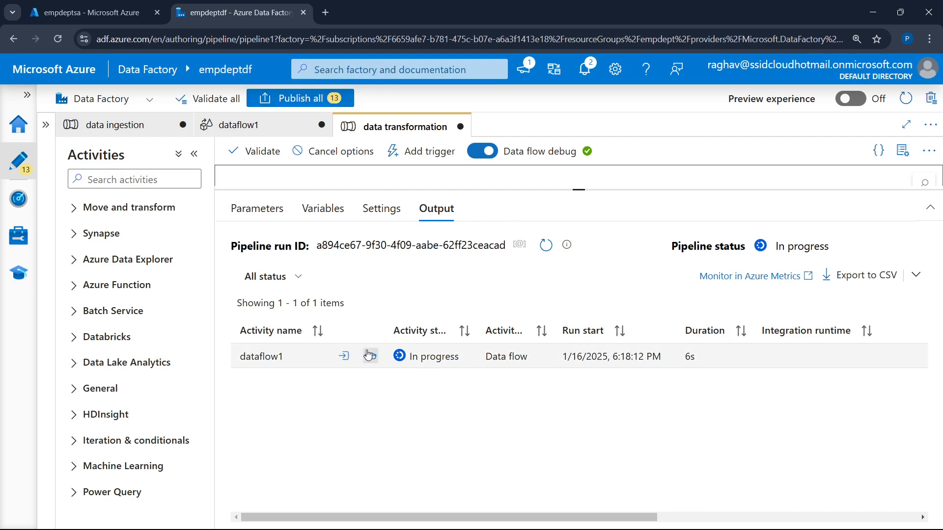
pyautogui.click(546, 245)
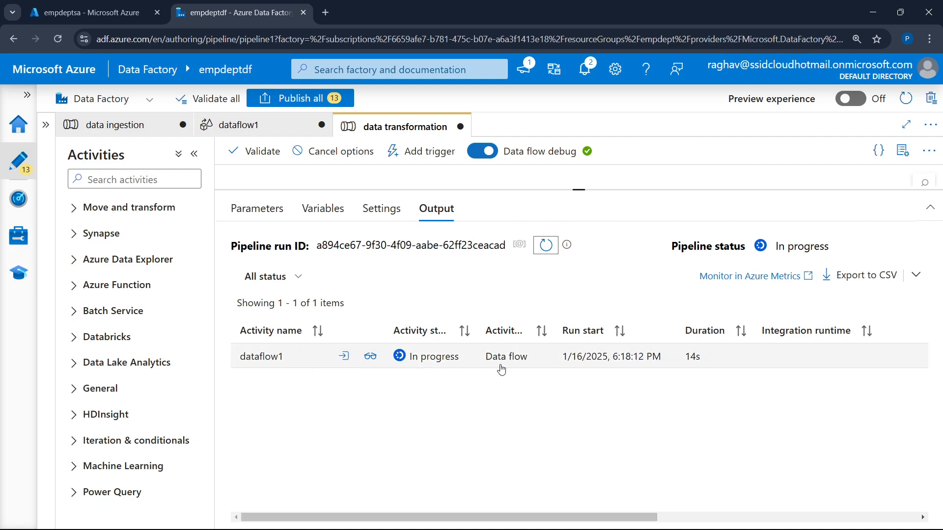
pyautogui.click(545, 247)
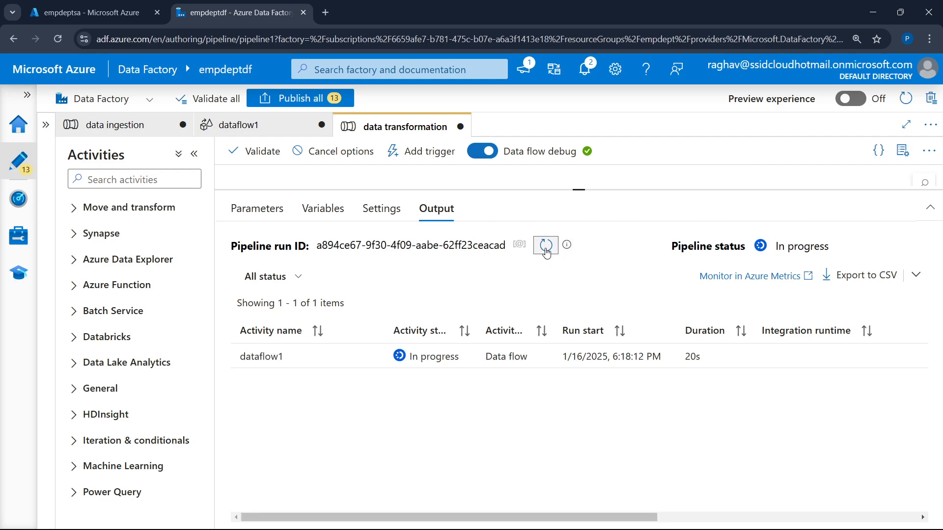
# Refresh the run status, switch to the empdeptsa storage account in the Azure portal and preview the emp-department container's part-00000 CSV file
pyautogui.click(546, 247)
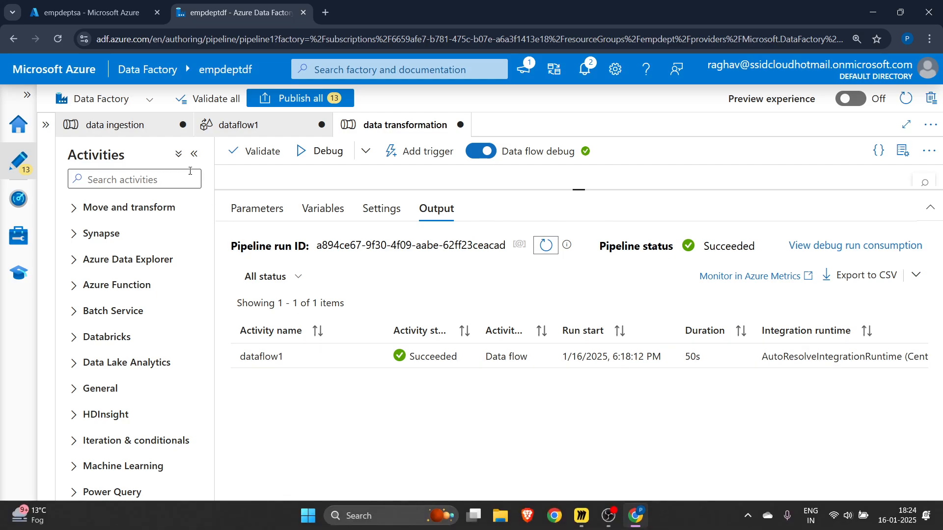
pyautogui.click(93, 12)
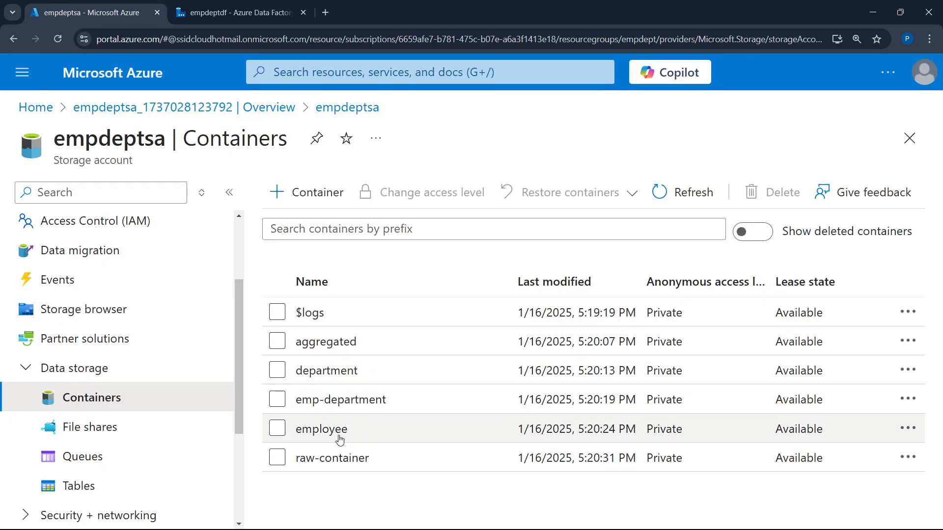
pyautogui.click(349, 400)
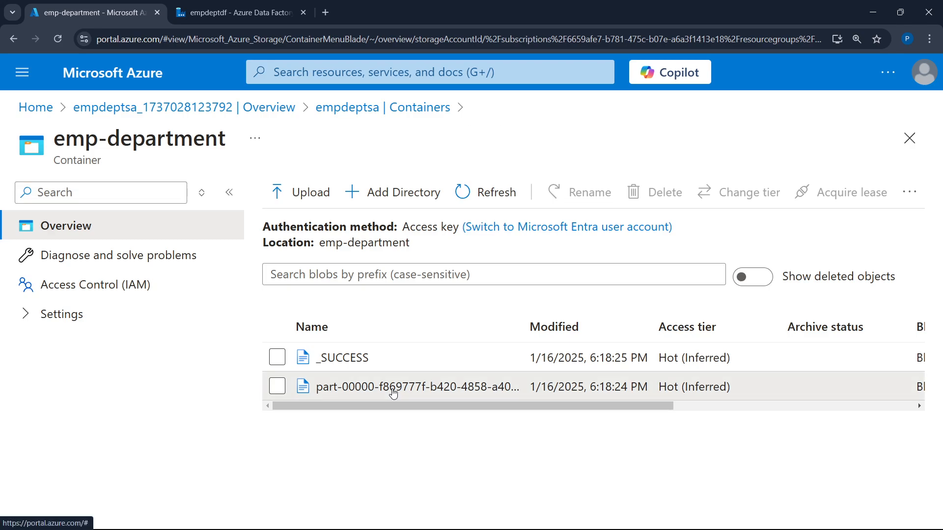
pyautogui.click(392, 388)
pyautogui.click(197, 235)
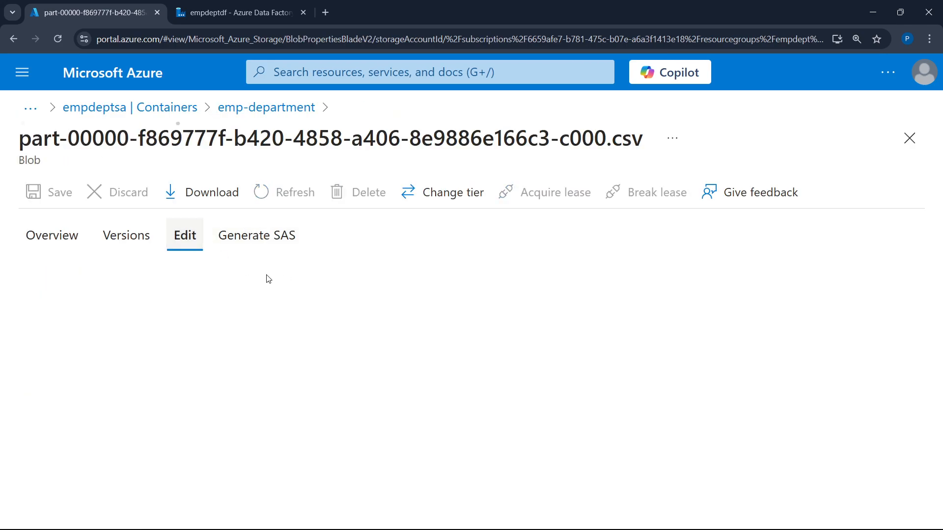
pyautogui.click(207, 438)
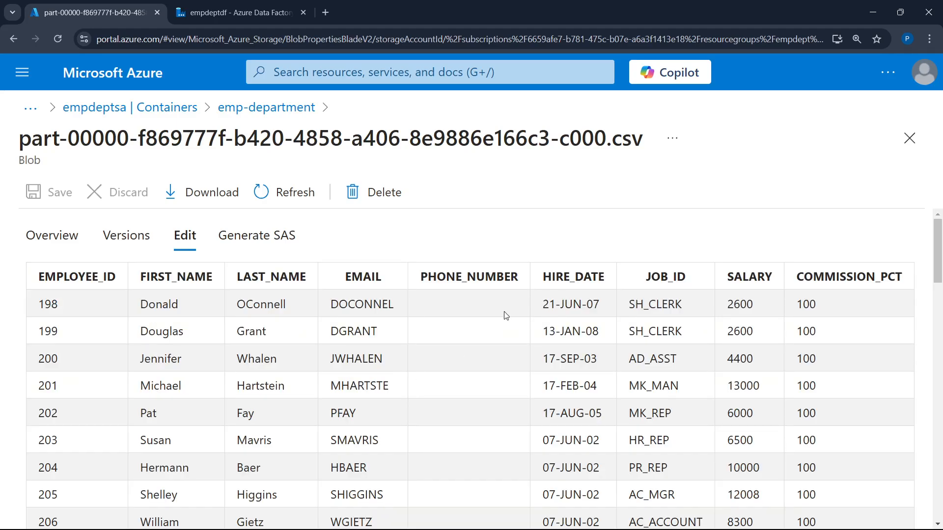
# Examine the joined employee and department rows in the CSV preview and return to the empdeptsa container list
pyautogui.scroll(-1, 507, 315)
pyautogui.scroll(-5, 221, 297)
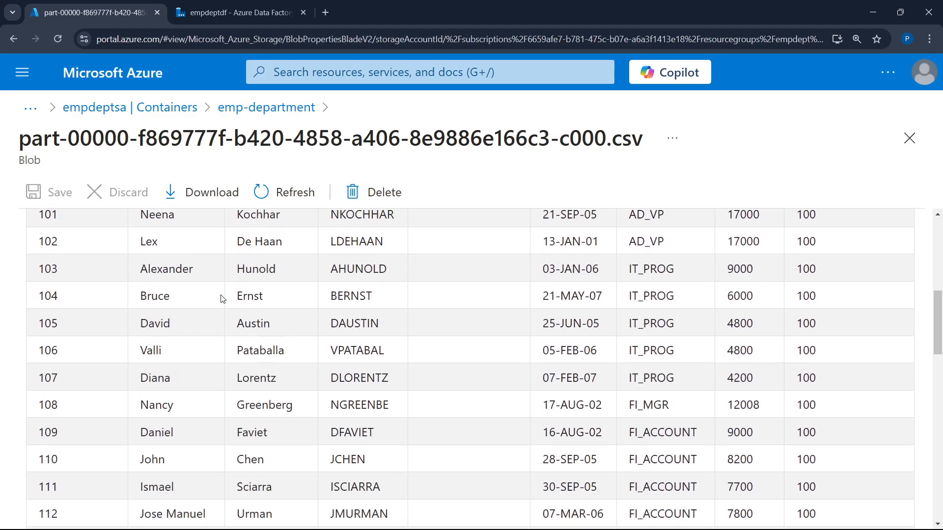
pyautogui.scroll(-3, 370, 358)
pyautogui.scroll(3, 371, 357)
pyautogui.scroll(3, 338, 349)
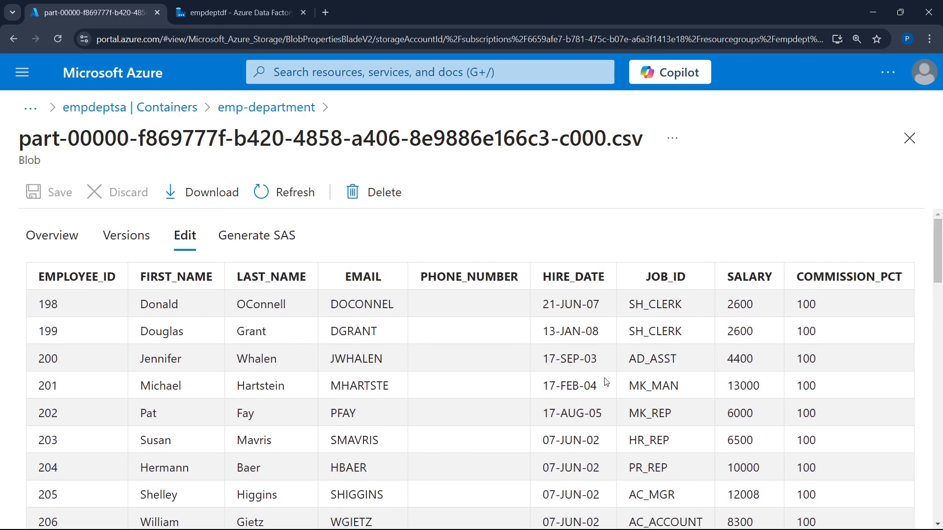
pyautogui.scroll(-6, 589, 373)
pyautogui.scroll(3, 595, 295)
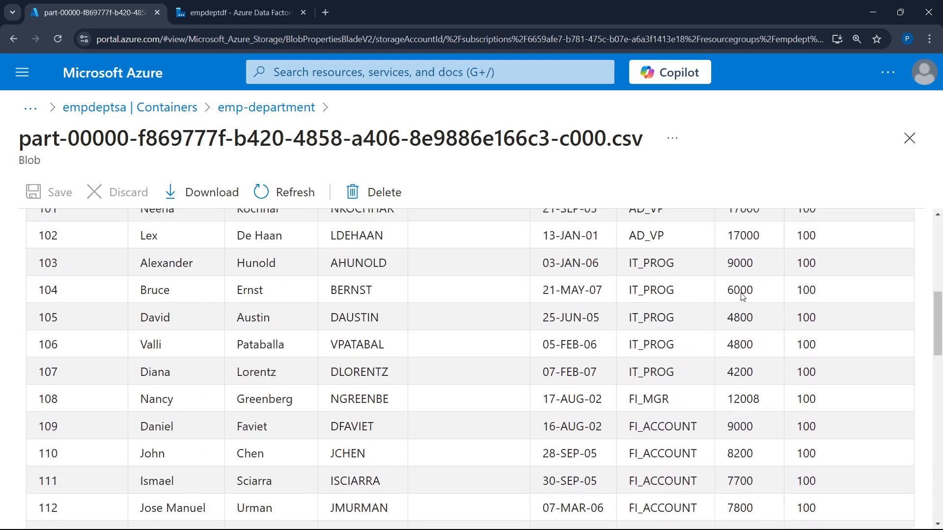
pyautogui.click(915, 147)
pyautogui.click(372, 113)
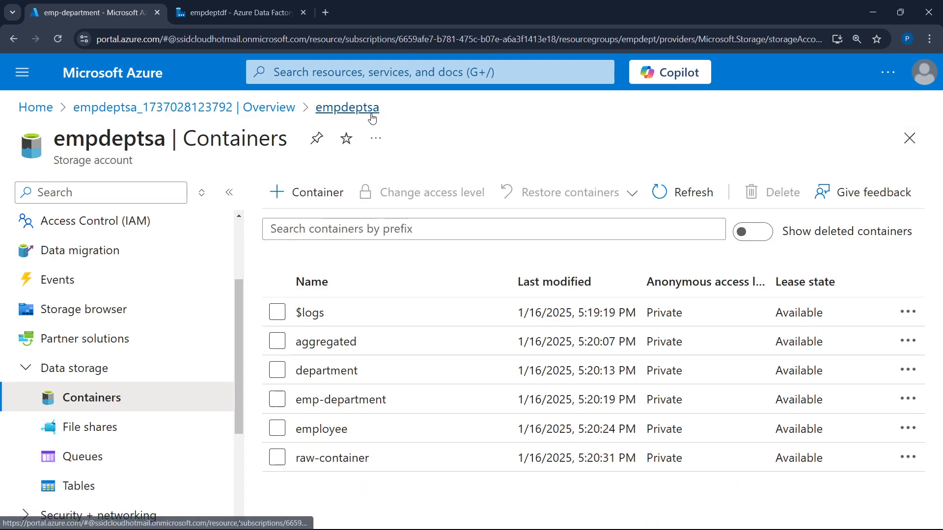
# Open the part-00000 CSV file in the aggregated container and preview it as a table
pyautogui.click(323, 342)
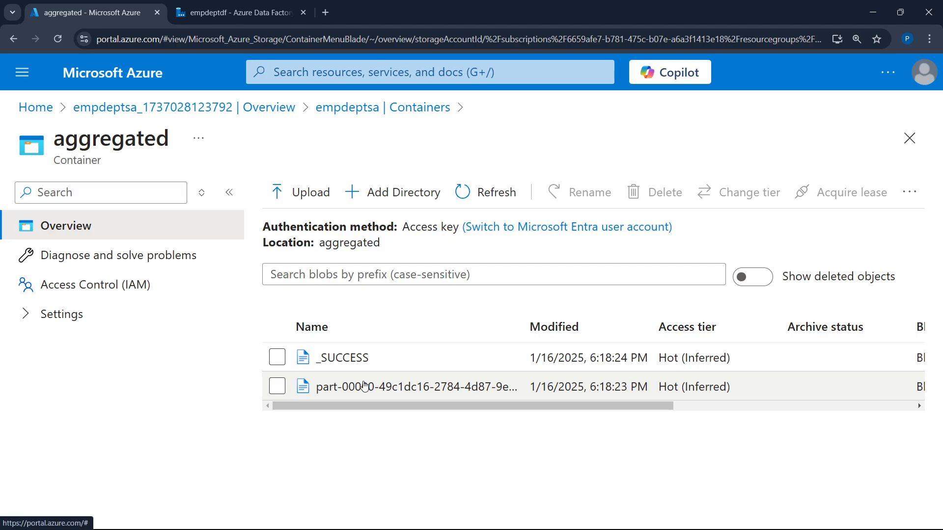
pyautogui.click(364, 386)
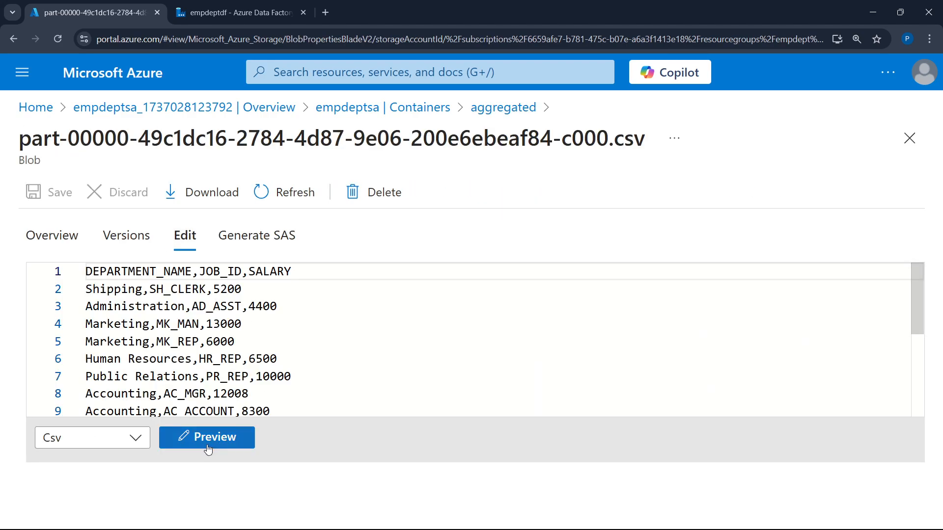
pyautogui.click(209, 438)
# Examine the aggregated salaries by department name and job ID, and close the CSV file
pyautogui.scroll(-2, 128, 337)
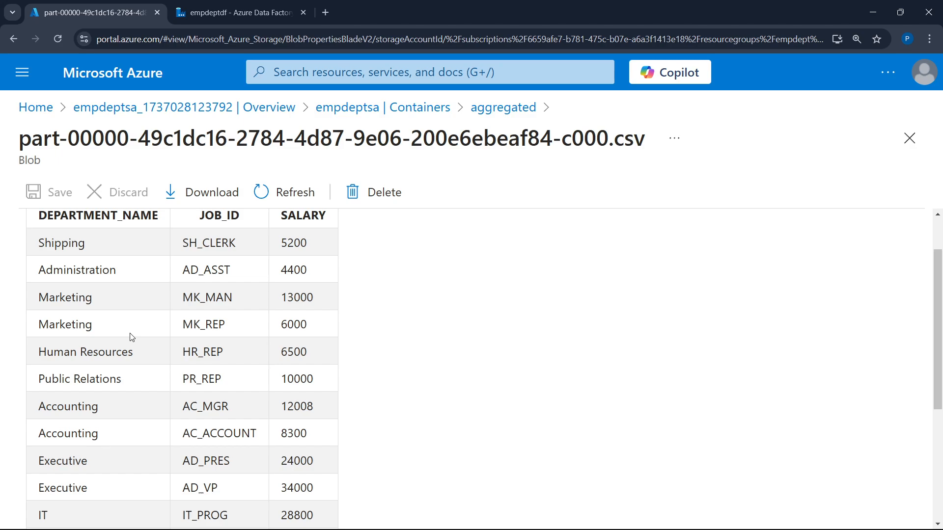
pyautogui.scroll(2, 128, 337)
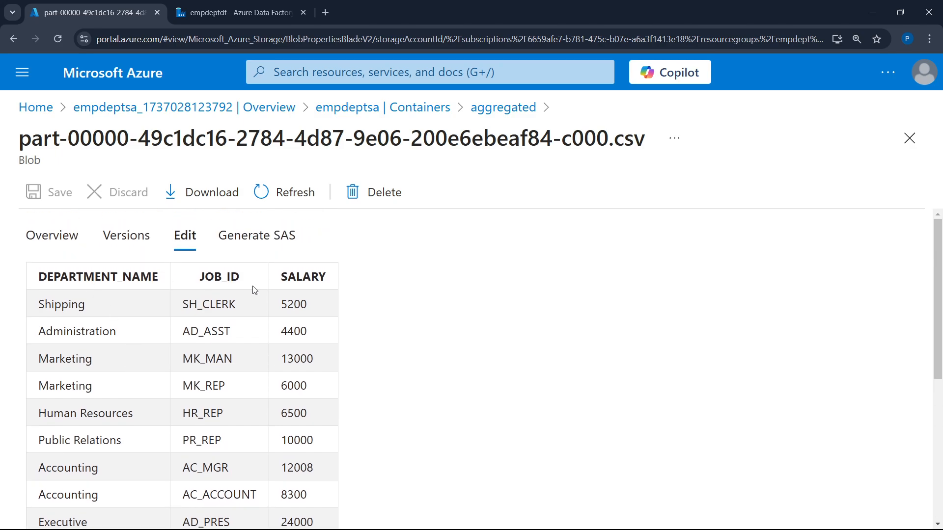
pyautogui.moveTo(281, 306); pyautogui.dragTo(371, 311)
pyautogui.scroll(-5, 291, 400)
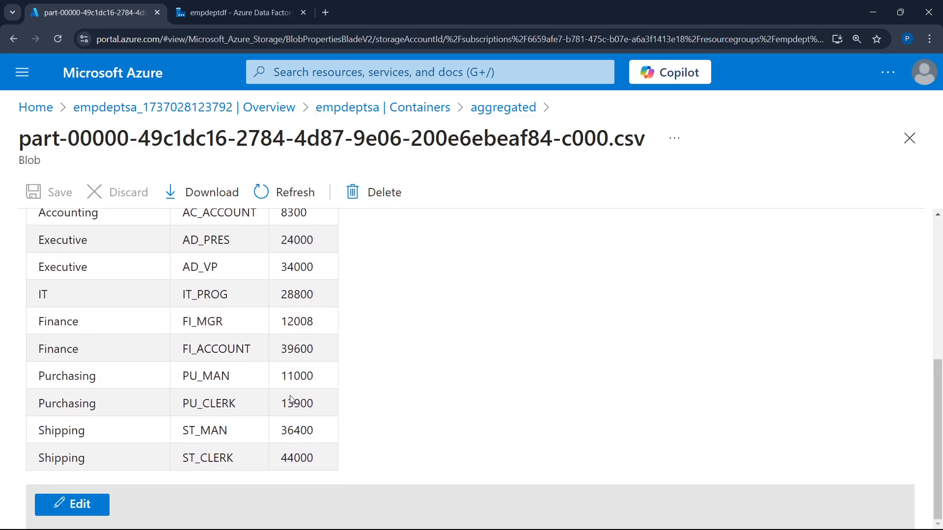
pyautogui.scroll(5, 710, 252)
pyautogui.click(909, 138)
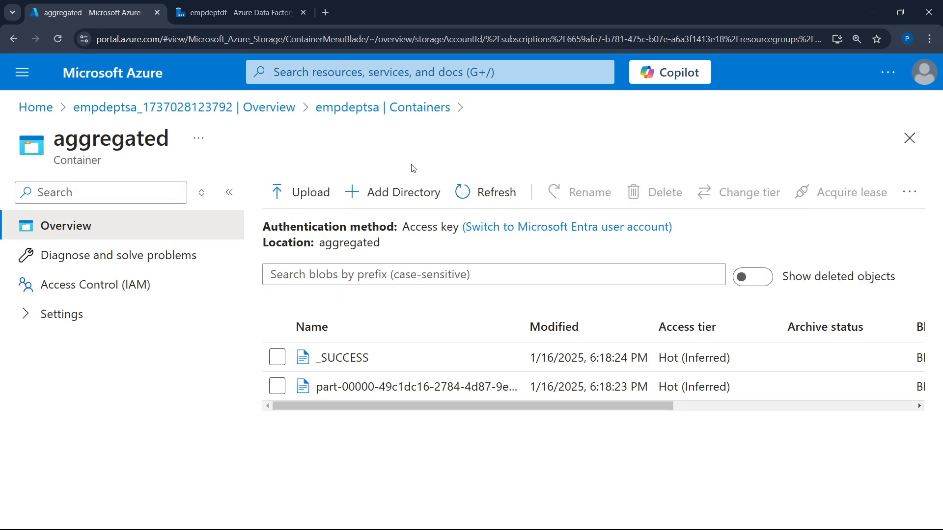